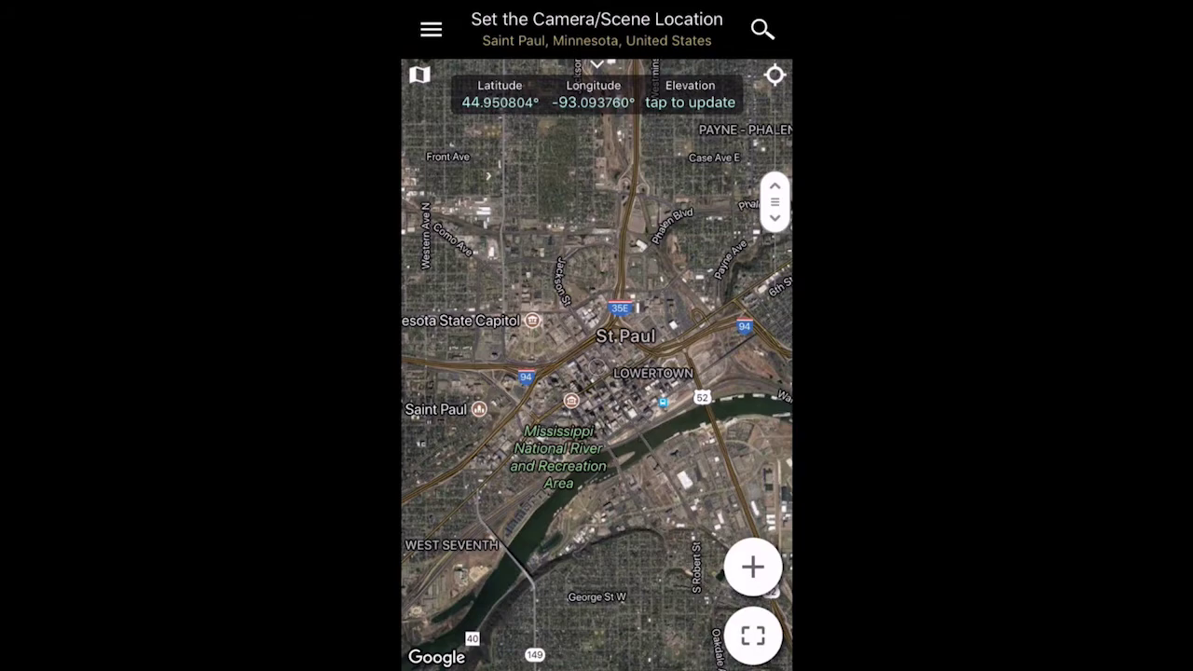
pyautogui.scroll(-10, 610, 359)
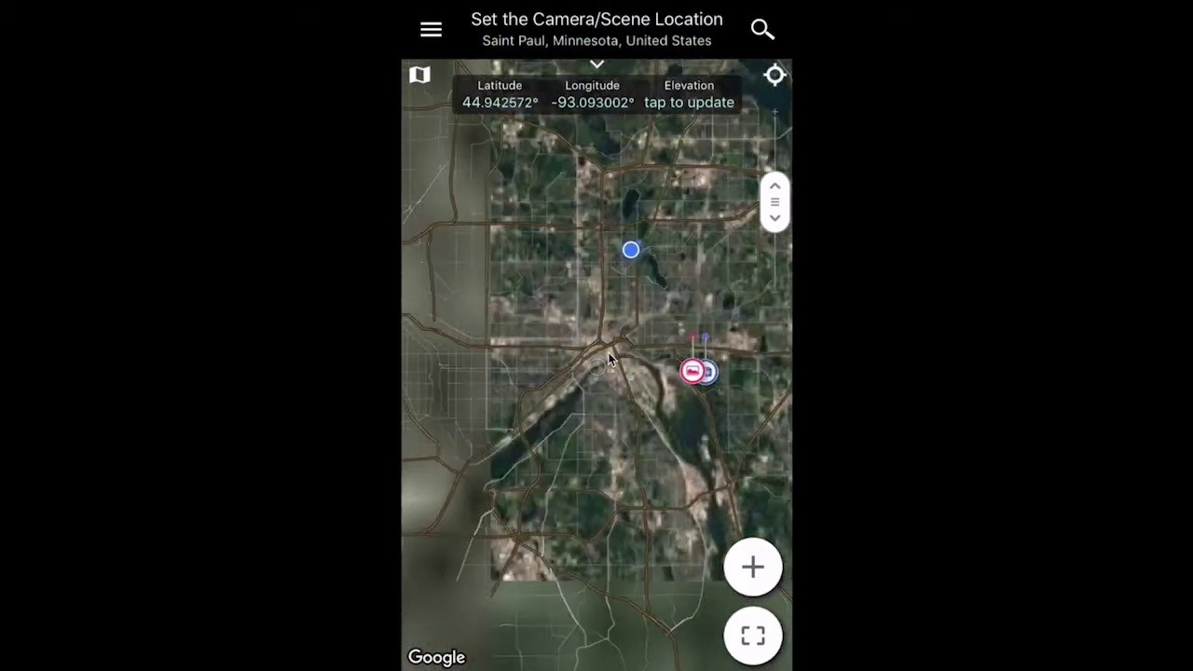
pyautogui.scroll(5, 610, 359)
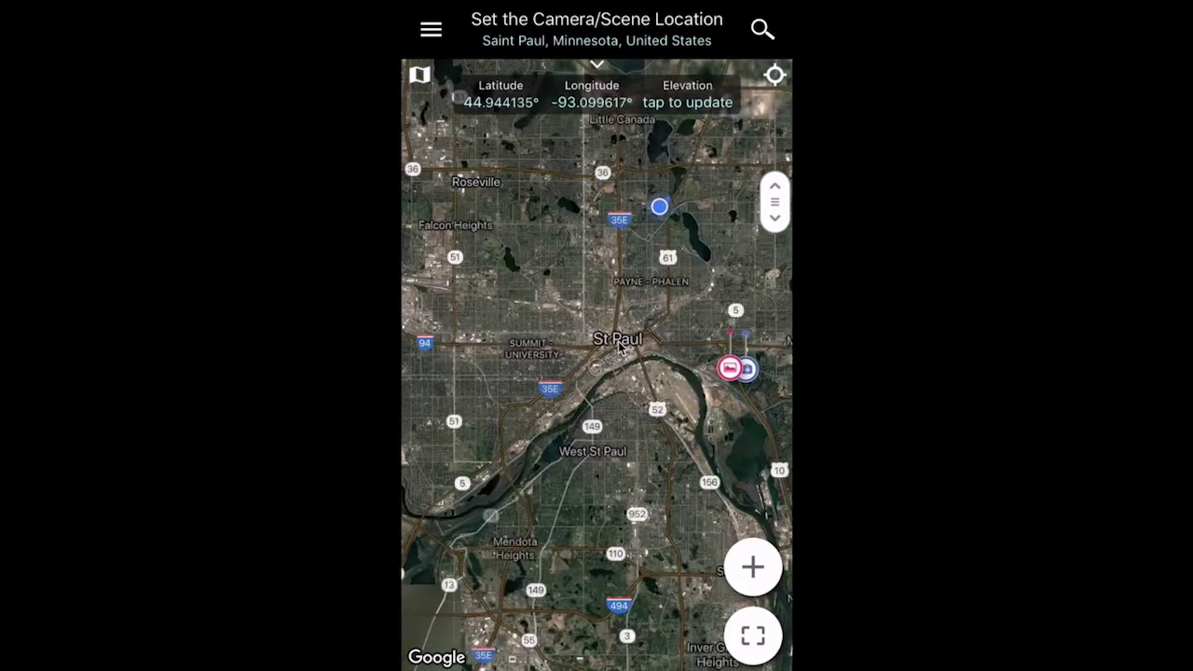
pyautogui.scroll(3, 618, 341)
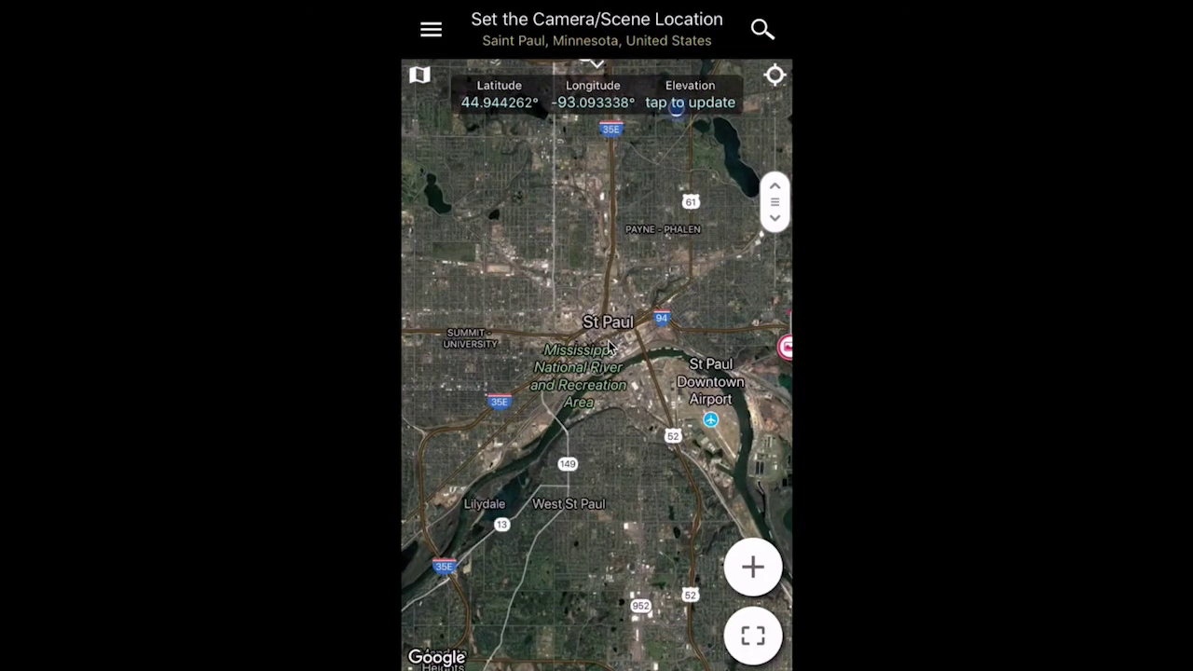
pyautogui.scroll(2, 583, 359)
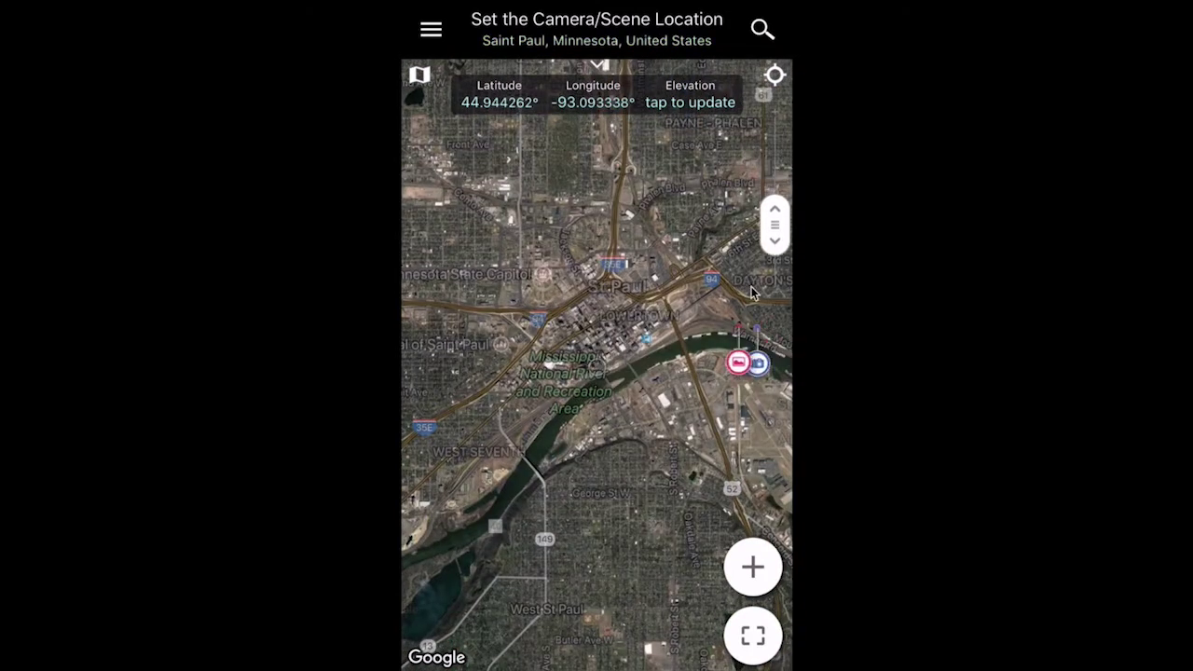
pyautogui.scroll(-3, 751, 293)
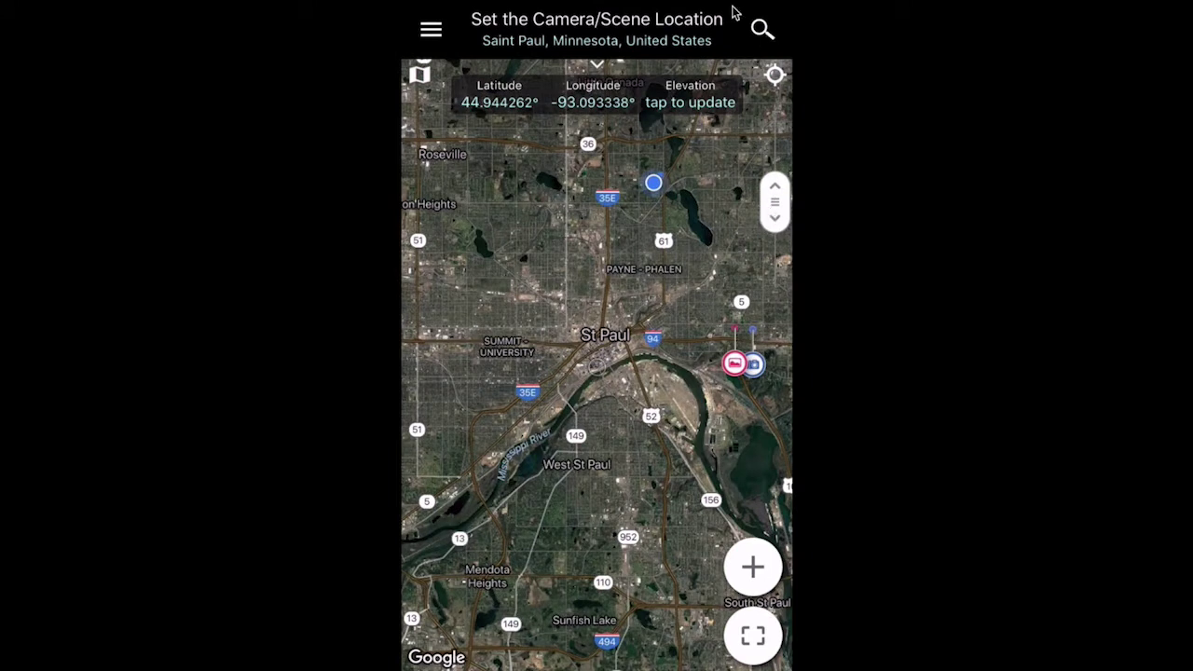
# Step: Search the map for "temple of the sun Utah" and go to the matching Temple of the Sun, Utah, USA location
pyautogui.click(763, 29)
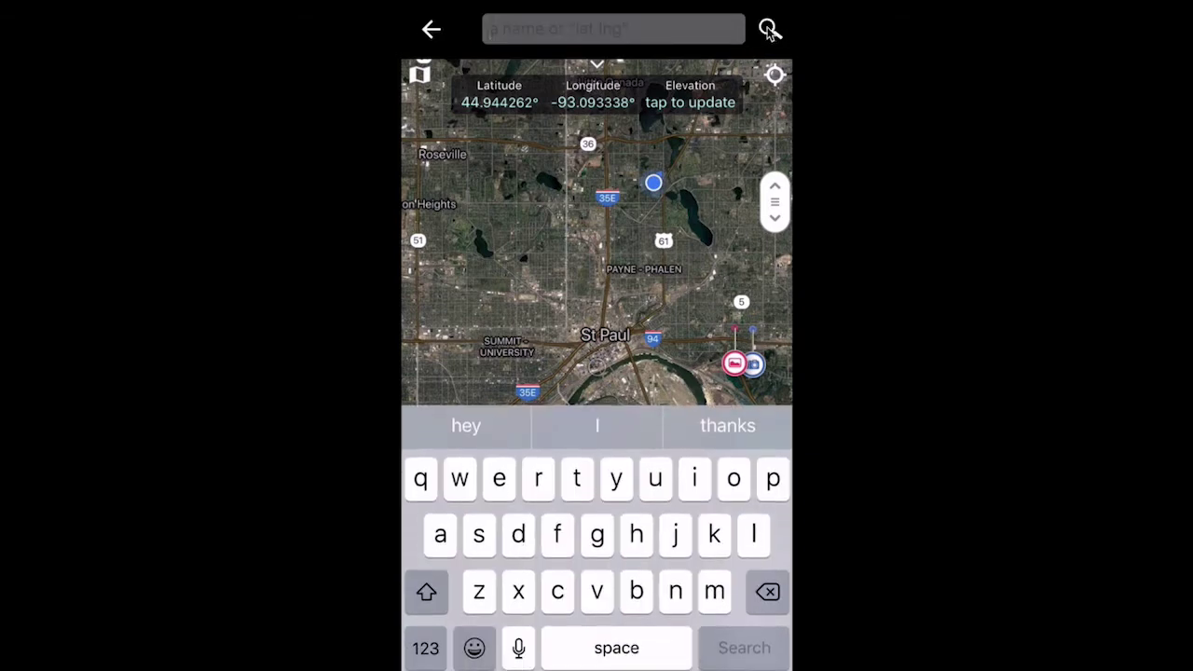
pyautogui.write('t')
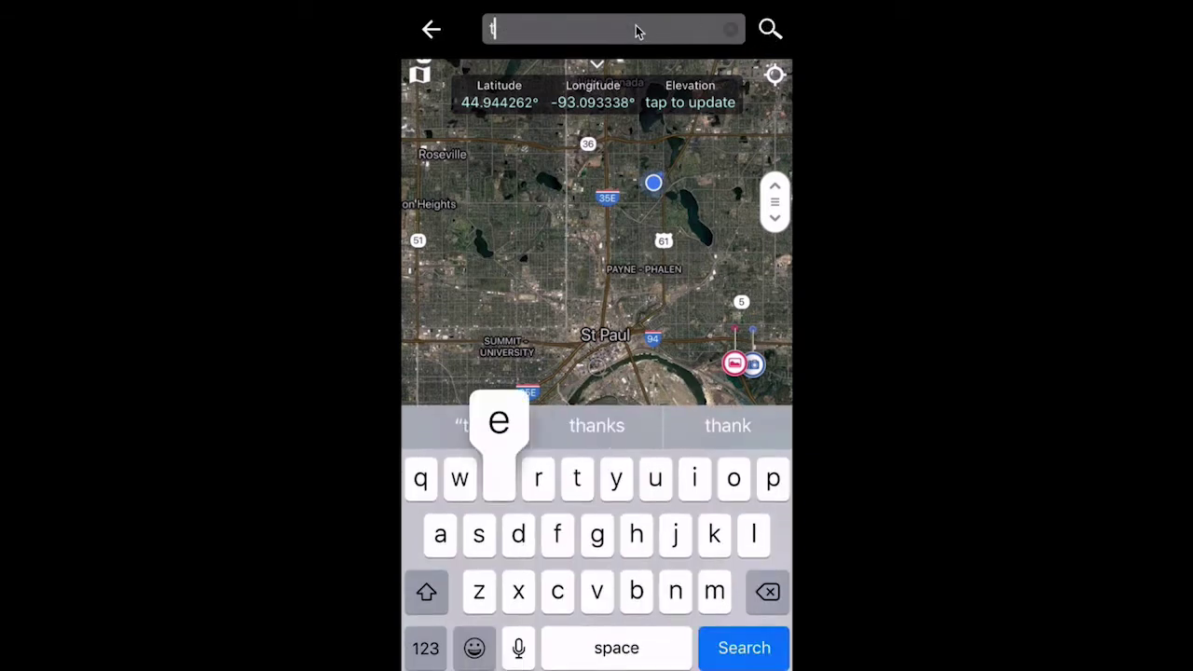
pyautogui.write('empl')
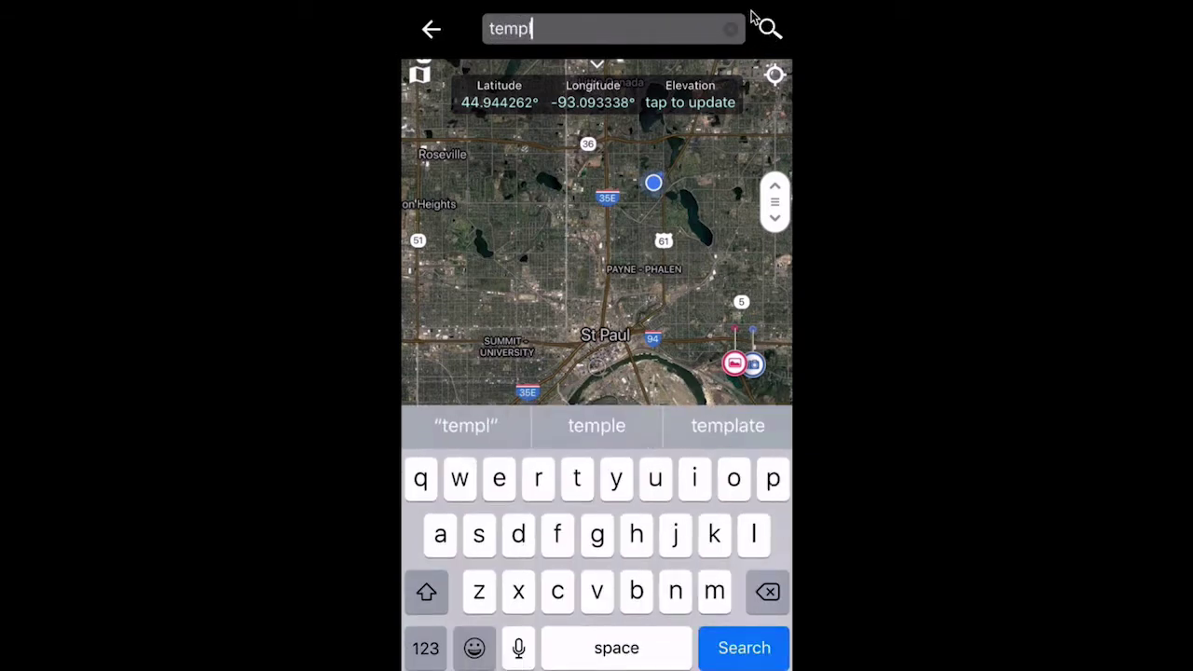
pyautogui.write('e of ')
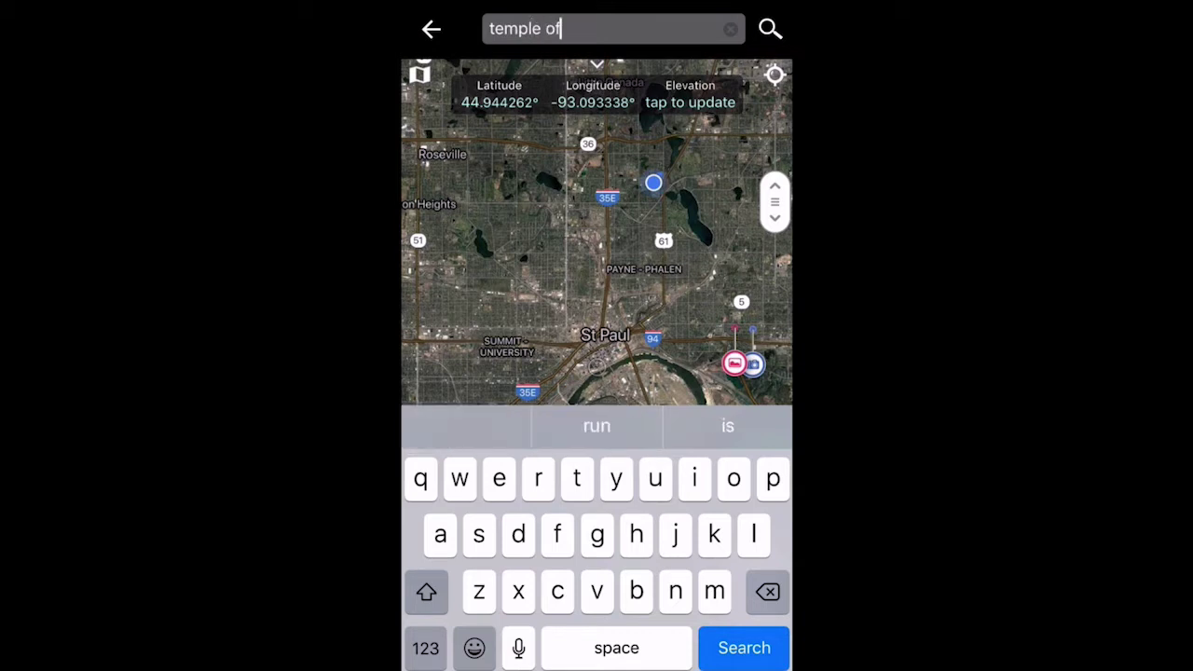
pyautogui.write('the')
pyautogui.click(466, 425)
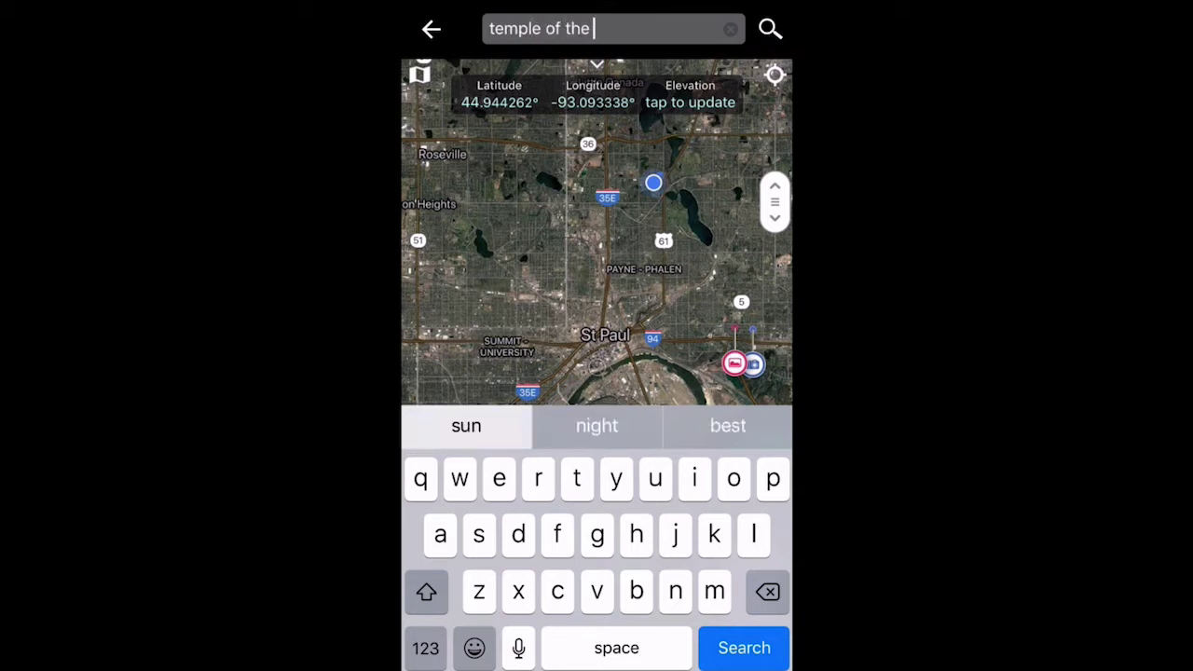
pyautogui.write('it')
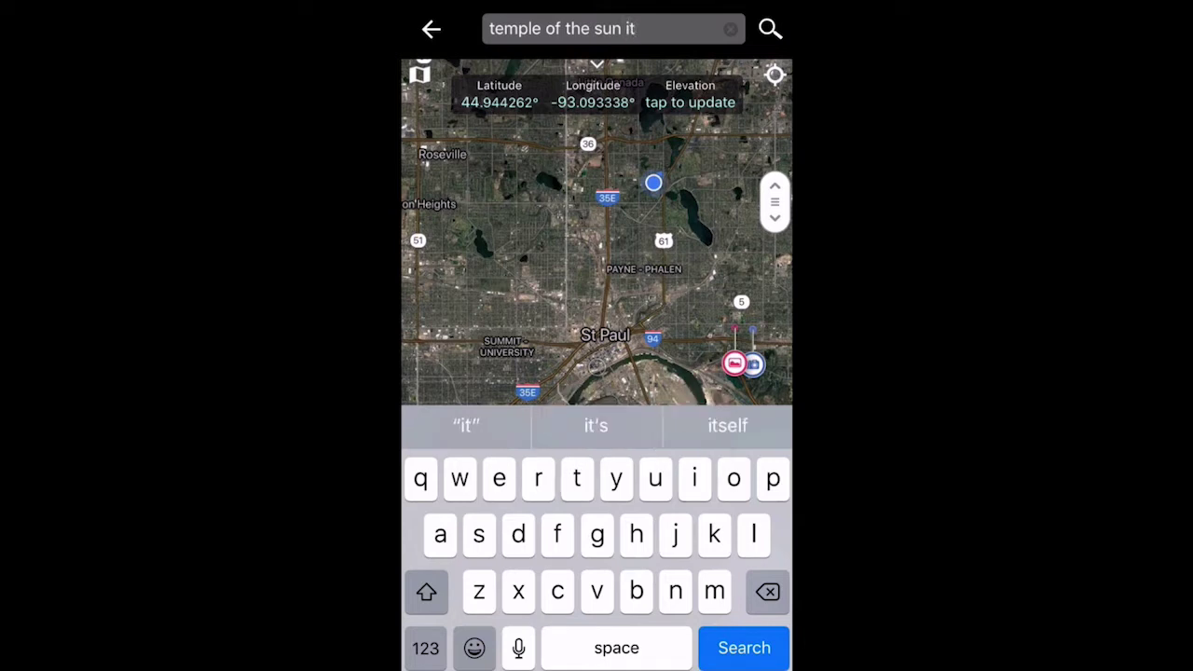
pyautogui.press('BackSpace')
pyautogui.press('BackSpace')
pyautogui.write('un U')
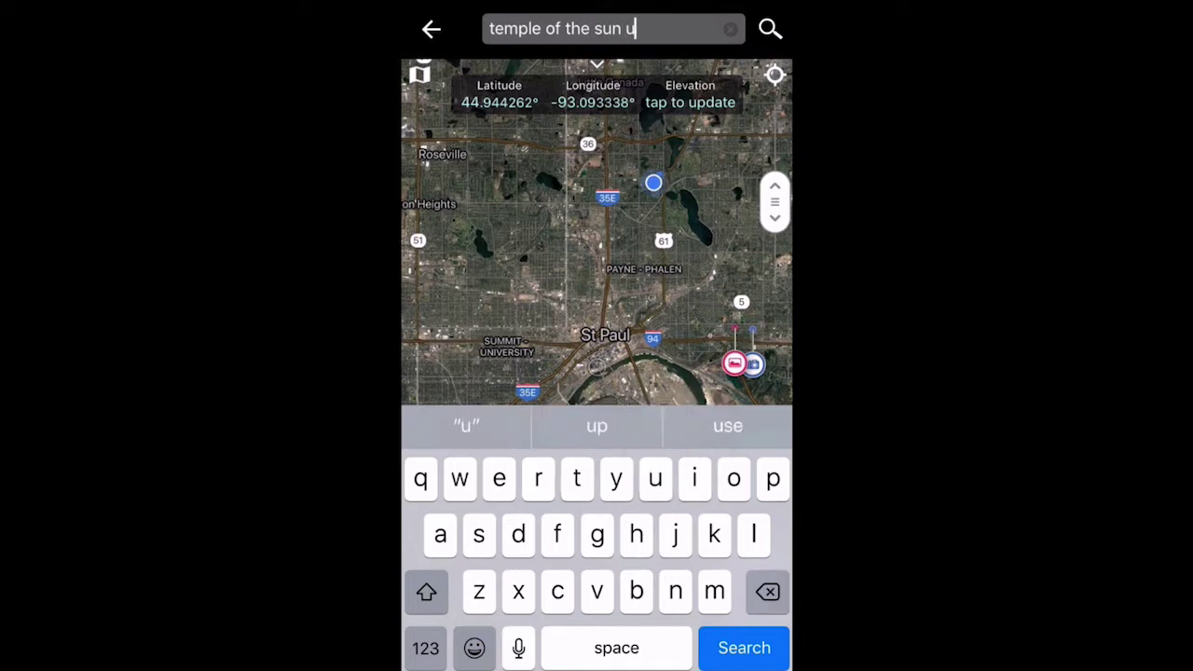
pyautogui.write('t')
pyautogui.click(728, 425)
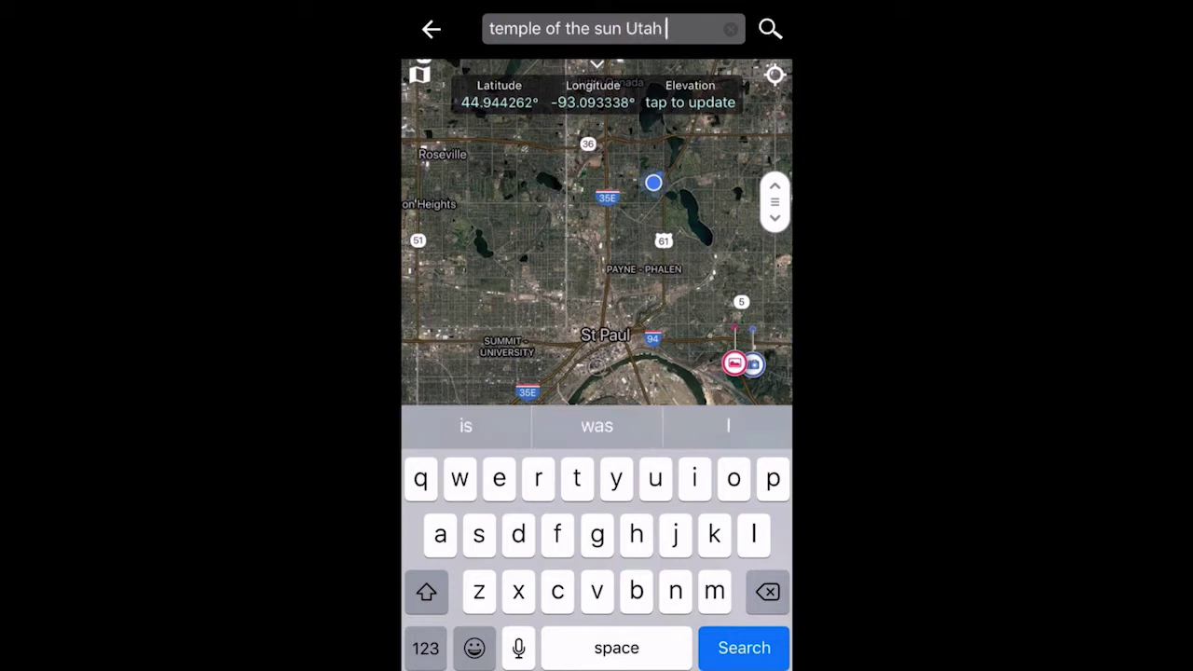
pyautogui.press('Return')
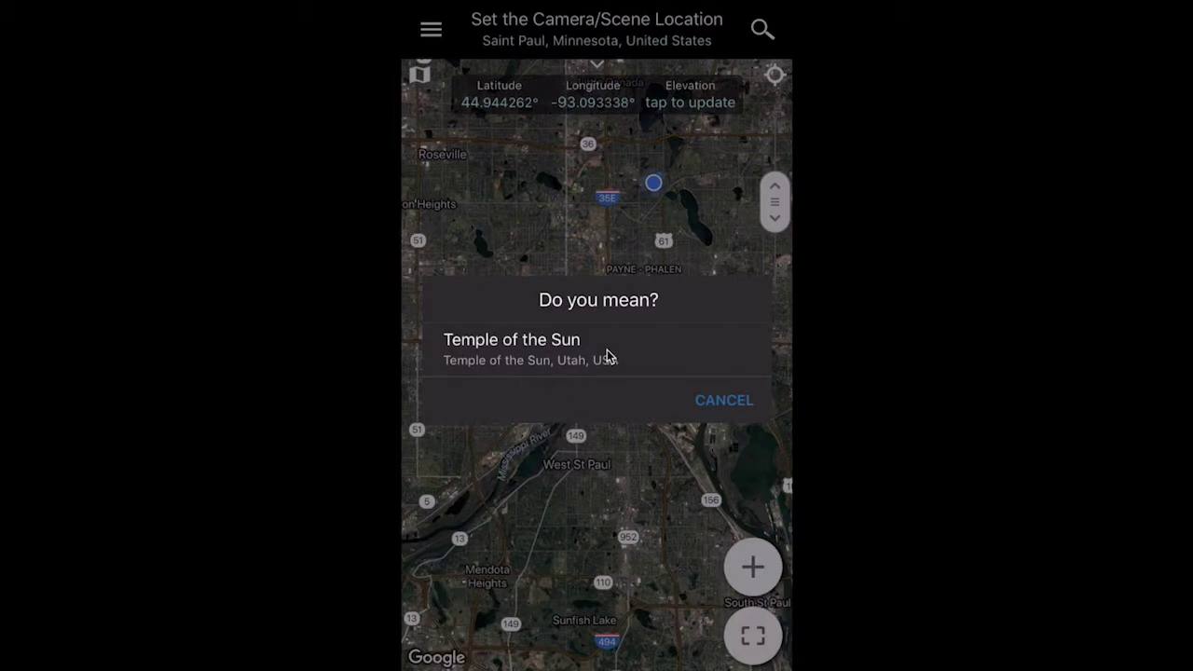
pyautogui.click(554, 354)
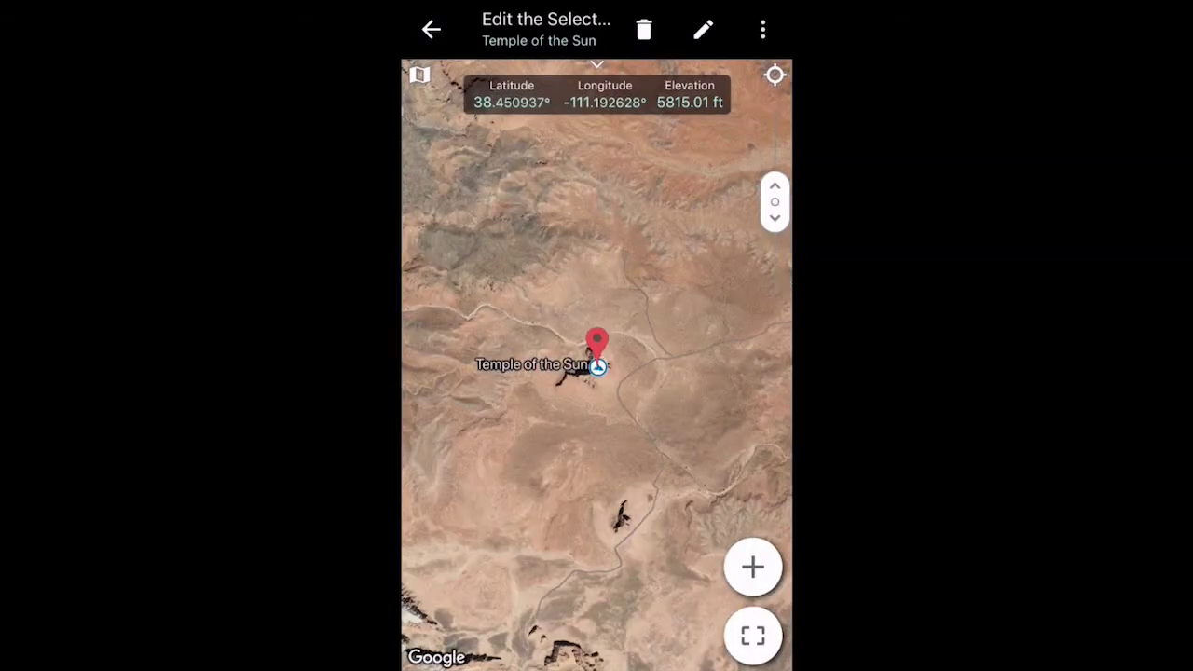
# Step: Set the scene location at the Temple of the Sun marker and fine-tune its pin onto the map's peak symbol
pyautogui.scroll(5, 659, 390)
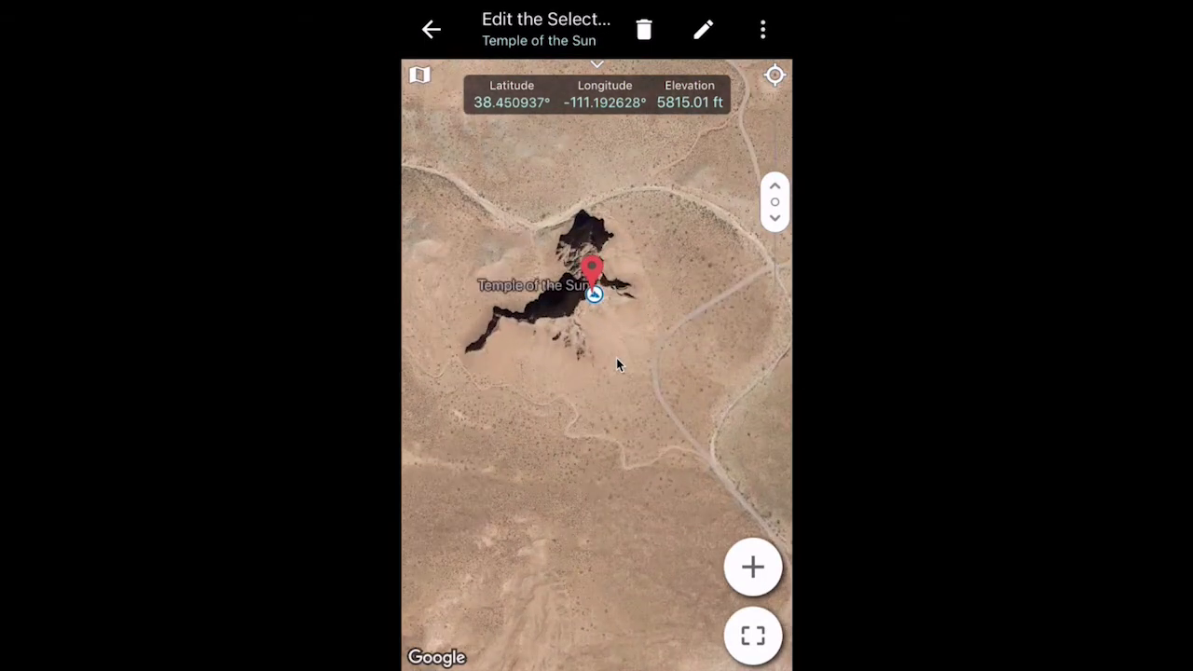
pyautogui.scroll(3, 617, 363)
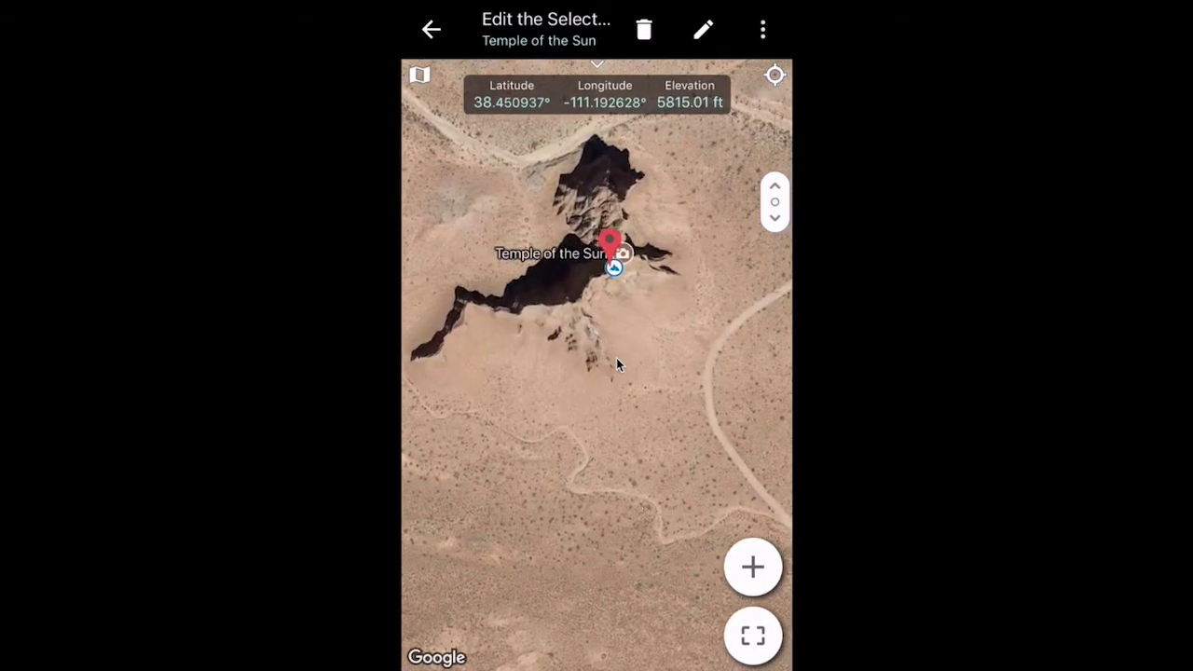
pyautogui.scroll(-4, 597, 364)
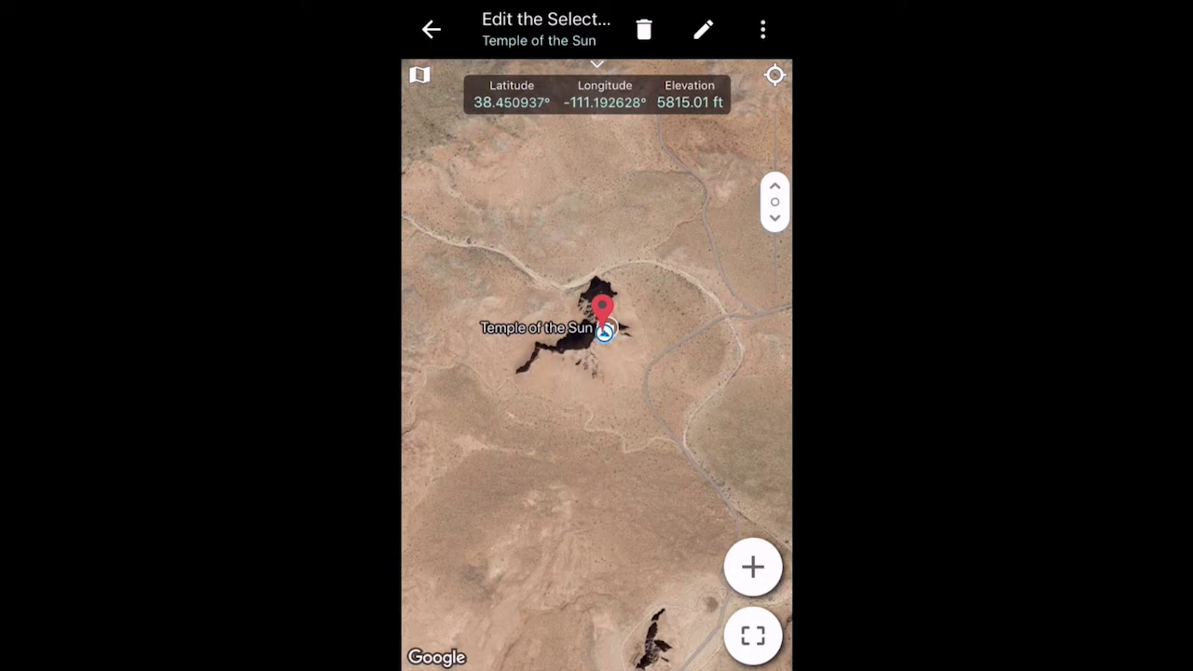
pyautogui.scroll(5, 604, 322)
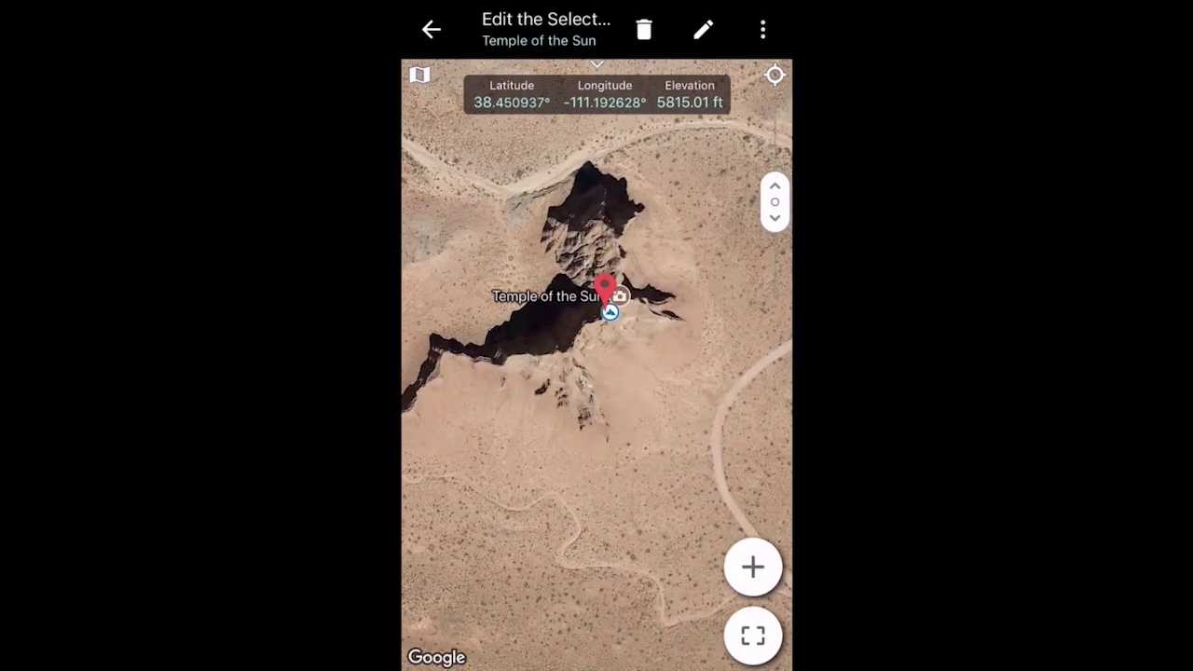
pyautogui.scroll(2, 604, 298)
pyautogui.scroll(2, 602, 290)
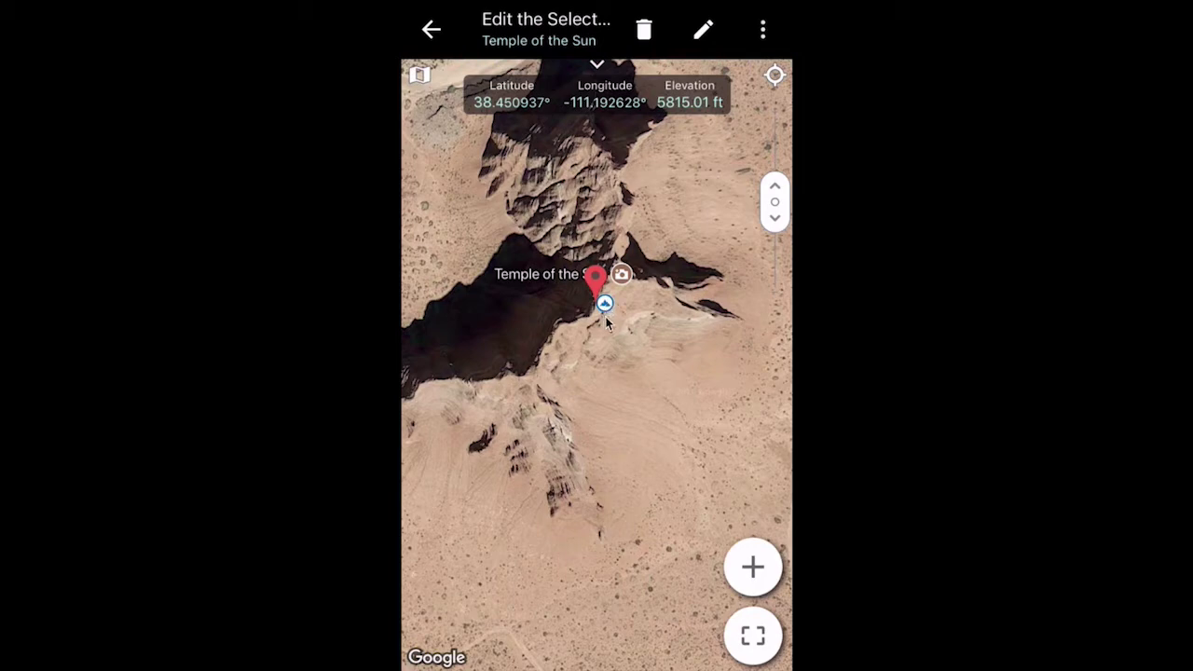
pyautogui.click(763, 564)
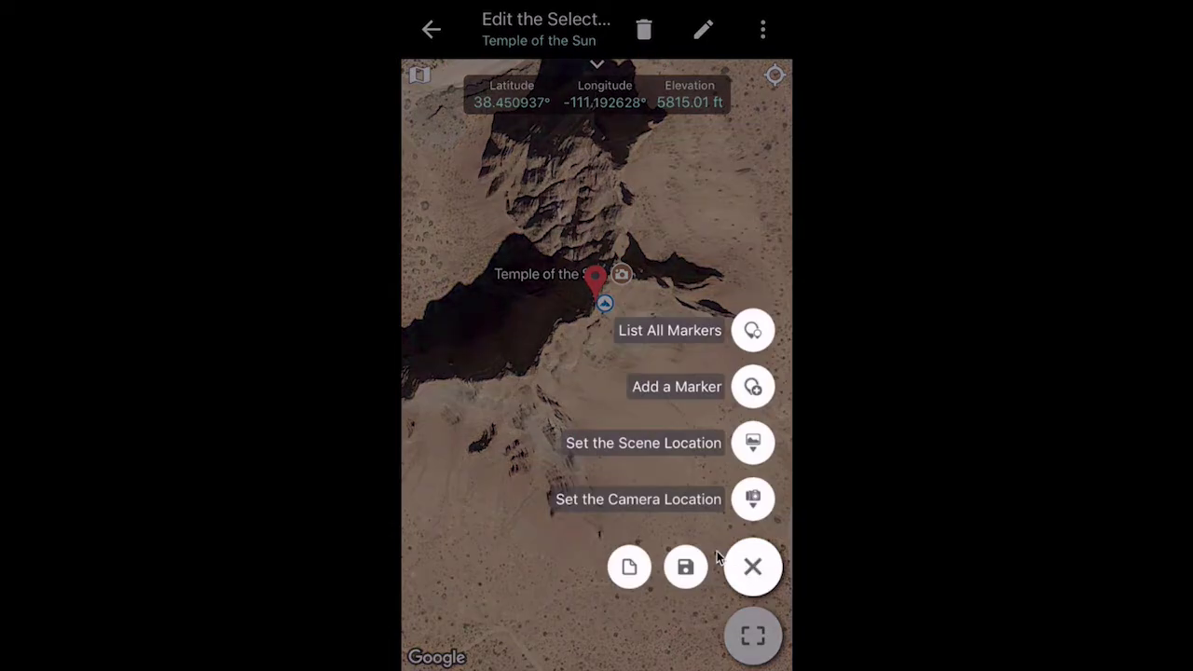
pyautogui.click(688, 446)
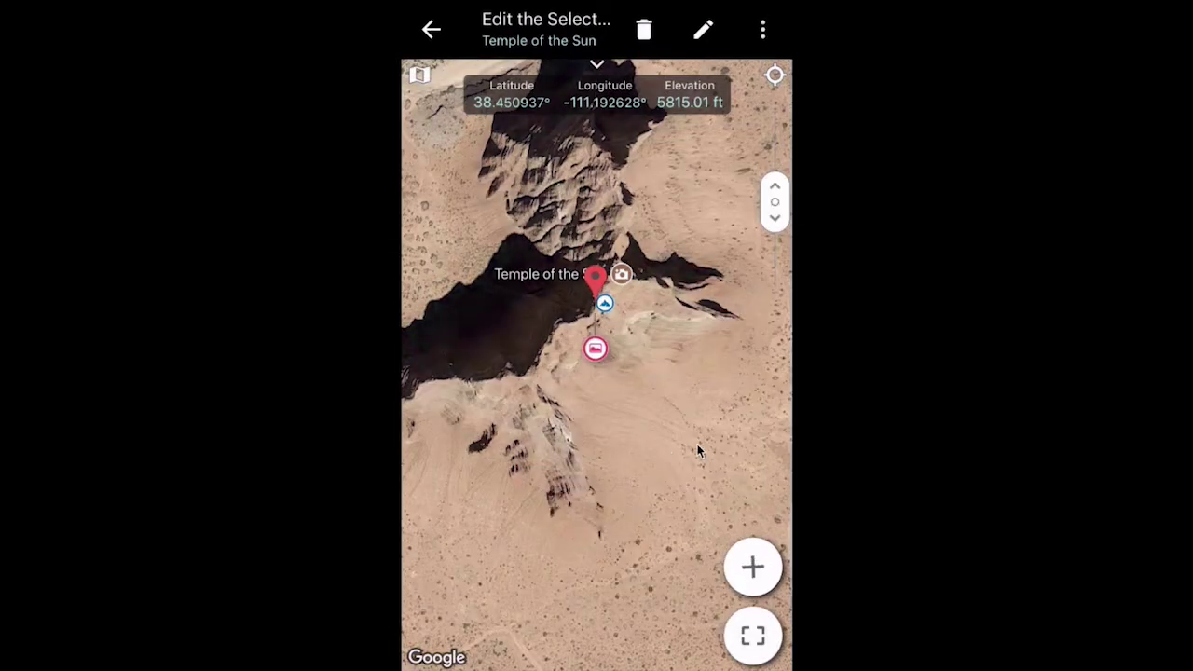
pyautogui.moveTo(601, 353); pyautogui.dragTo(595, 345)
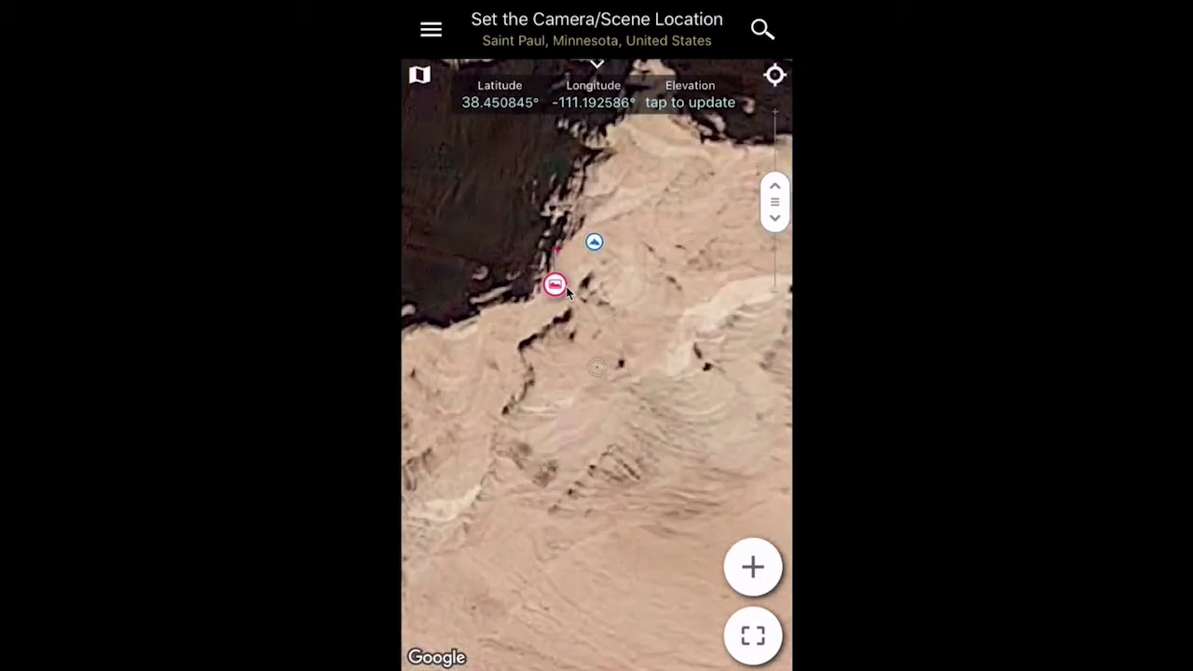
pyautogui.moveTo(555, 268)
pyautogui.mouseDown()
pyautogui.moveTo(555, 305)
pyautogui.moveTo(584, 331)
pyautogui.moveTo(595, 275)
pyautogui.mouseUp()
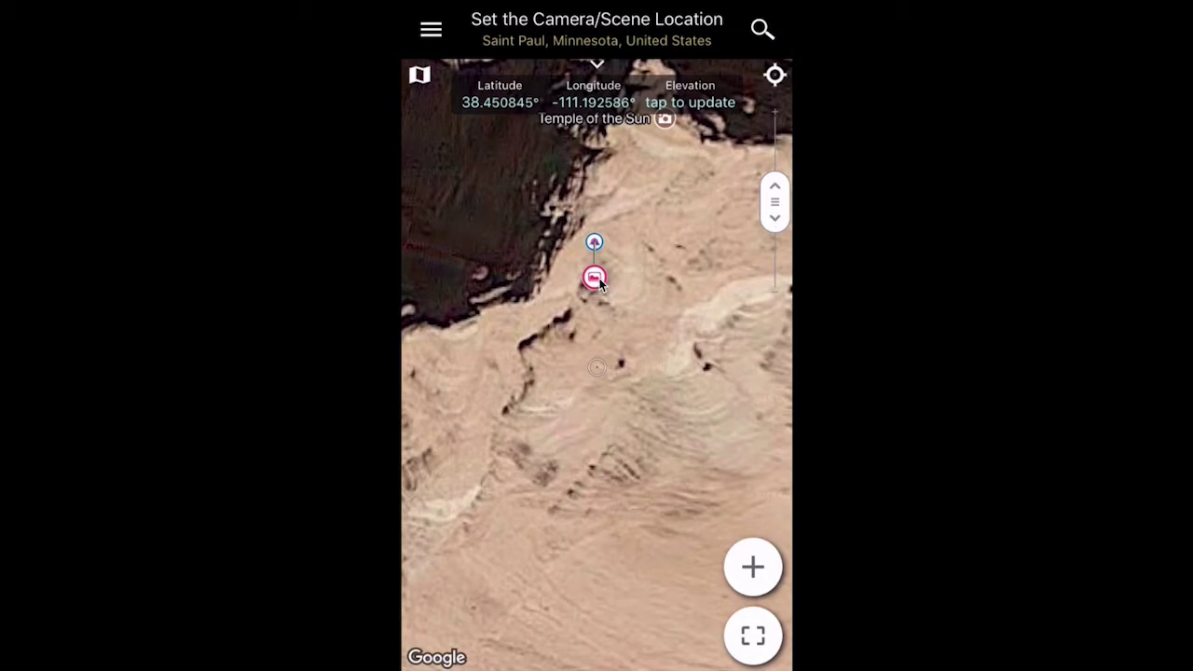
# Step: Set the camera location on the dirt road southeast of the Temple of the Sun, just below the road junction
pyautogui.scroll(-5, 599, 280)
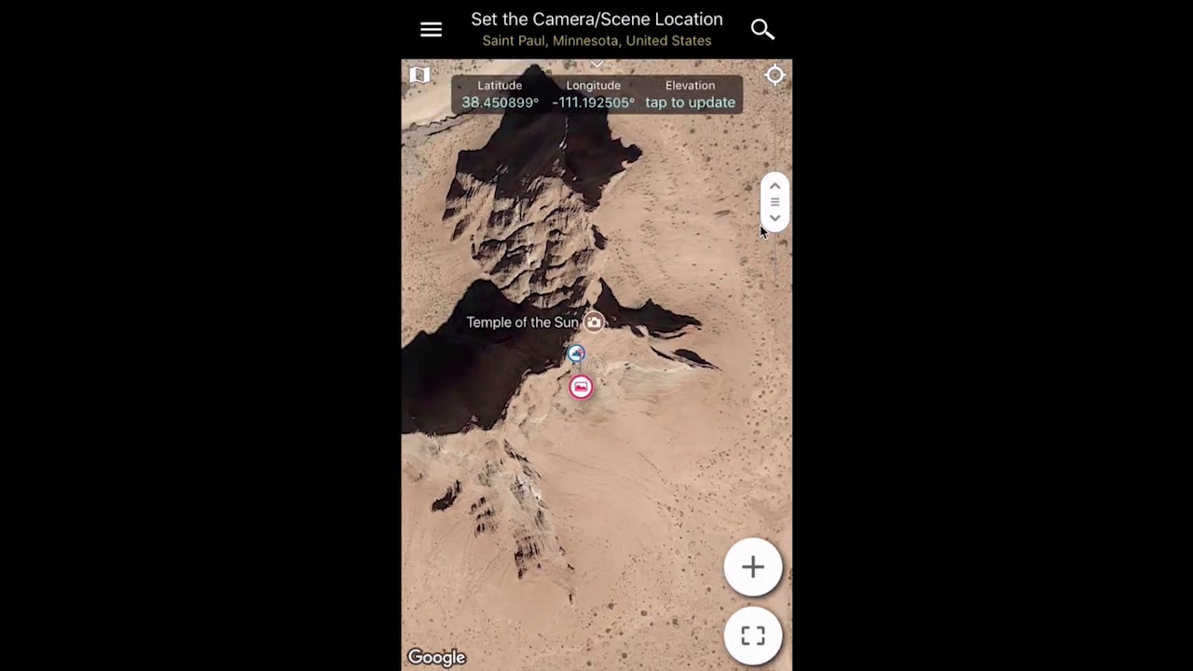
pyautogui.scroll(-5, 756, 427)
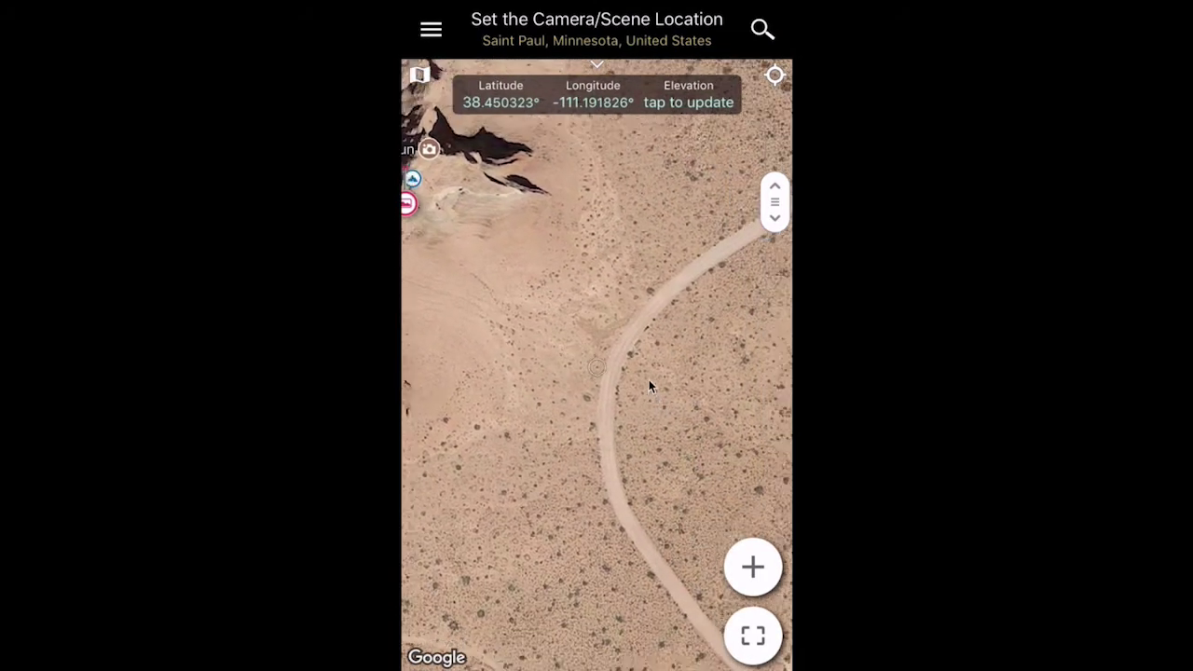
pyautogui.scroll(-5, 626, 372)
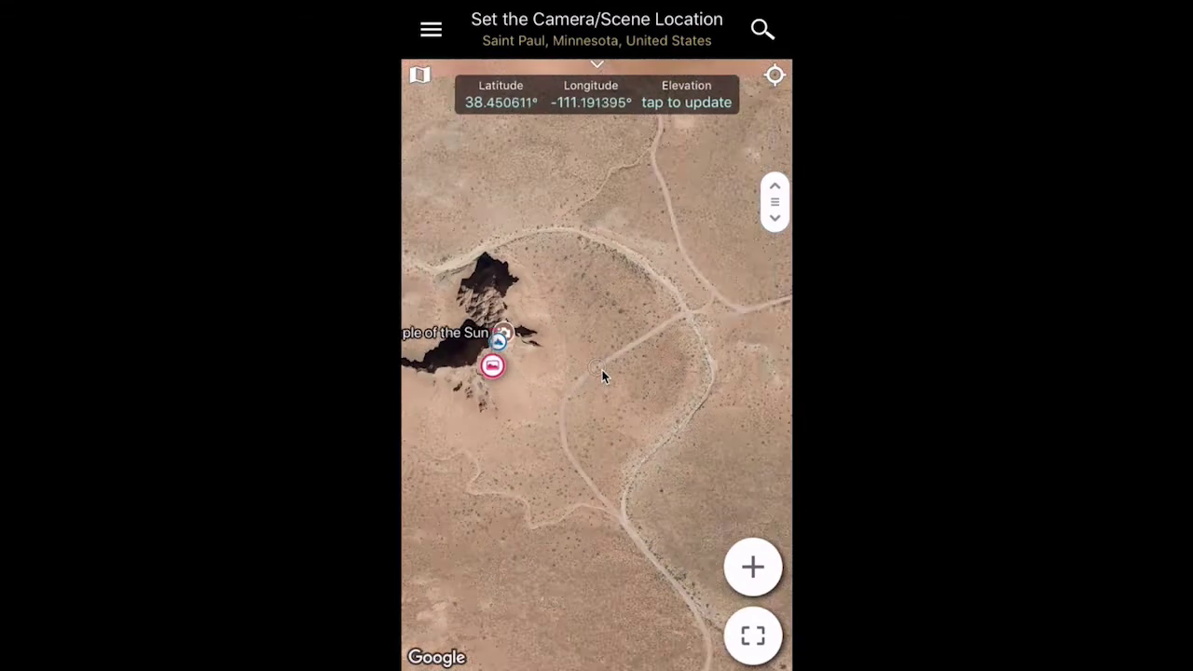
pyautogui.scroll(-3, 593, 375)
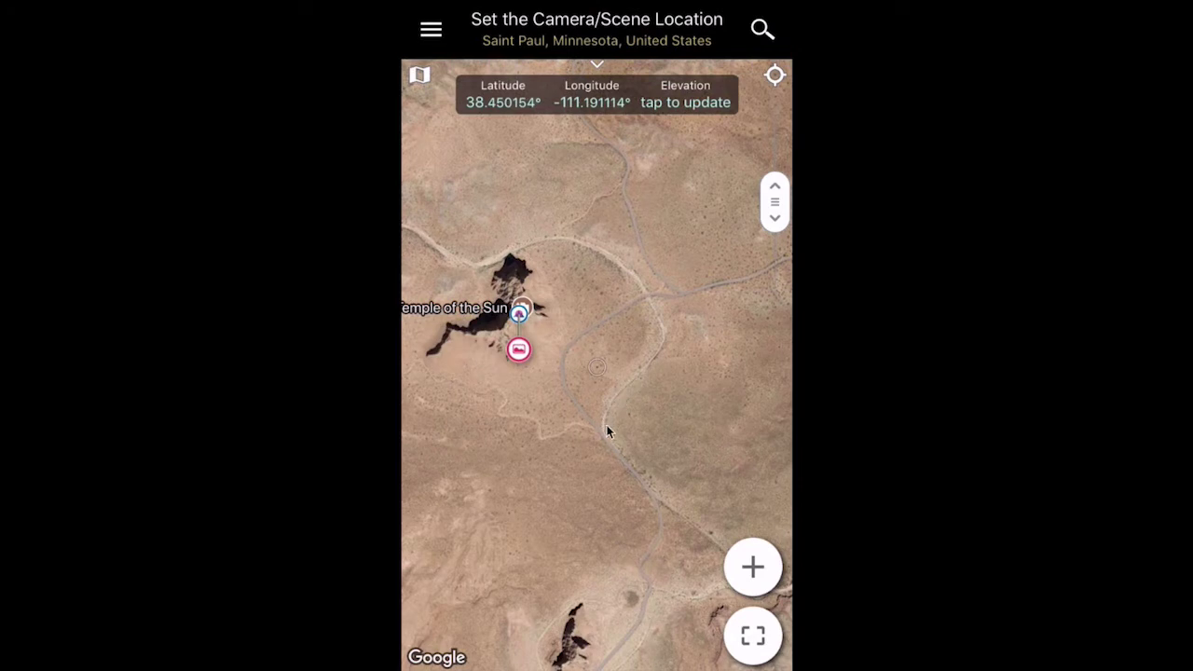
pyautogui.scroll(-2, 626, 442)
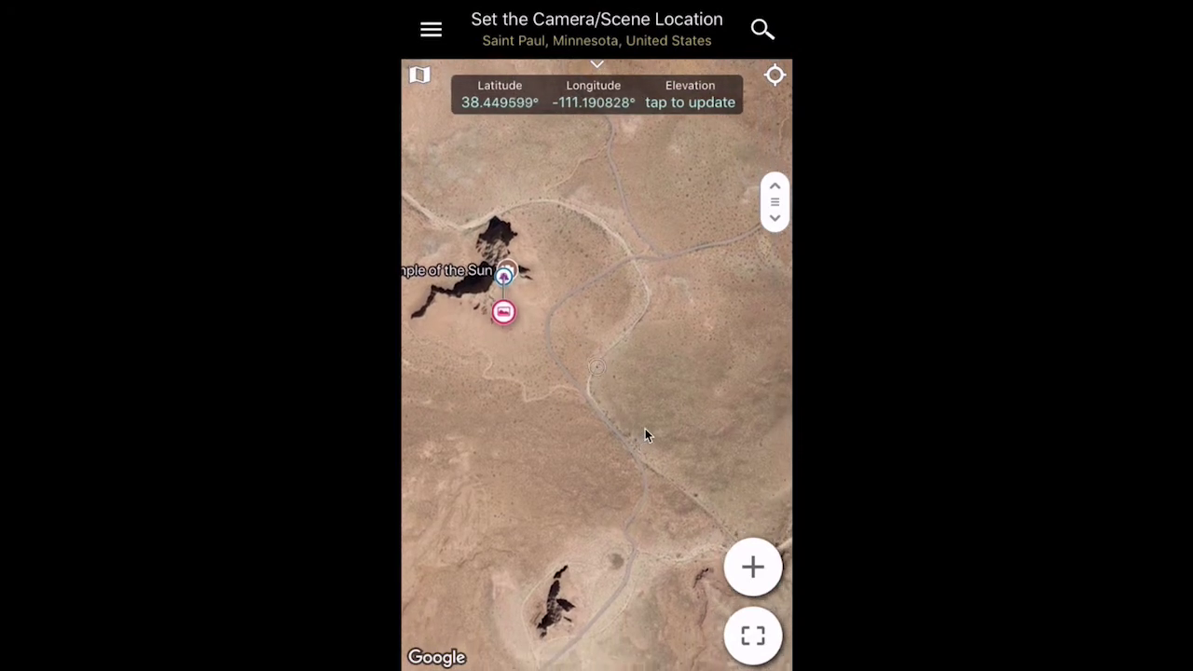
pyautogui.hscroll(-5, 602, 373)
pyautogui.scroll(3, 602, 373)
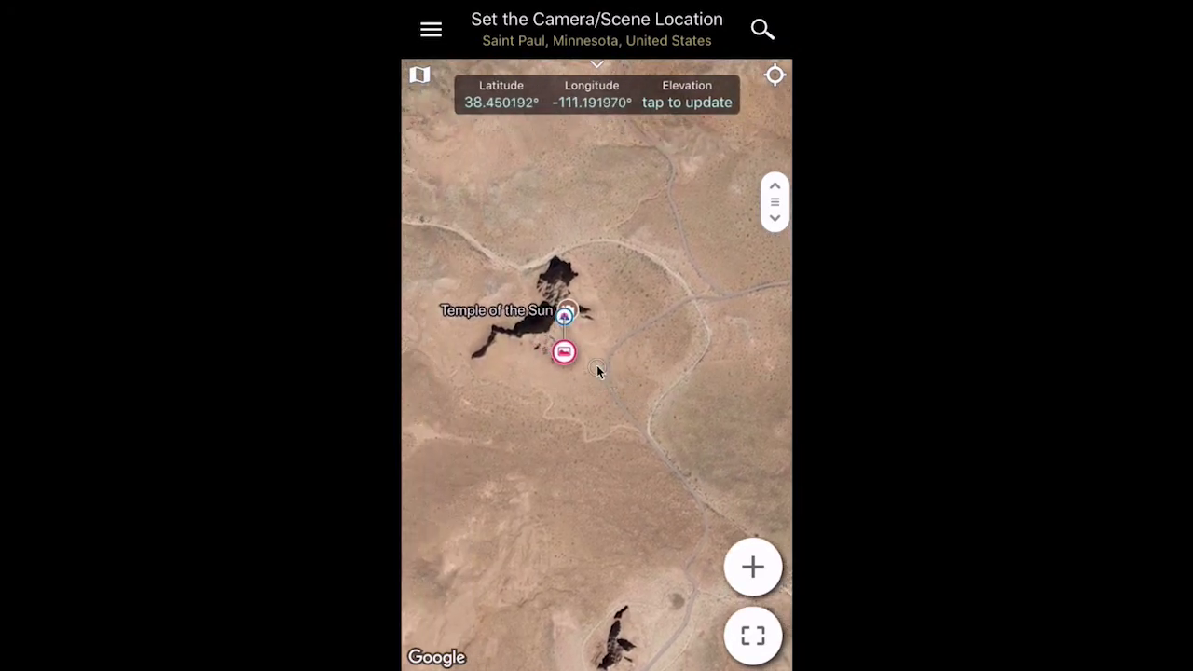
pyautogui.hscroll(-3, 597, 374)
pyautogui.scroll(3, 597, 374)
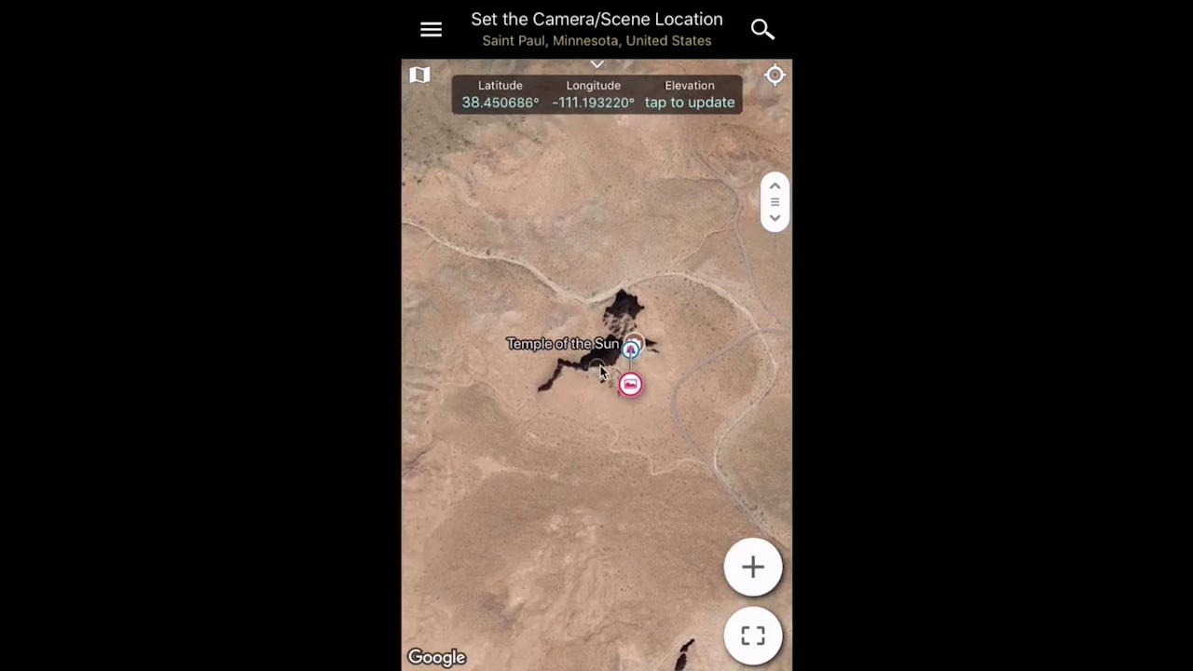
pyautogui.scroll(-3, 604, 389)
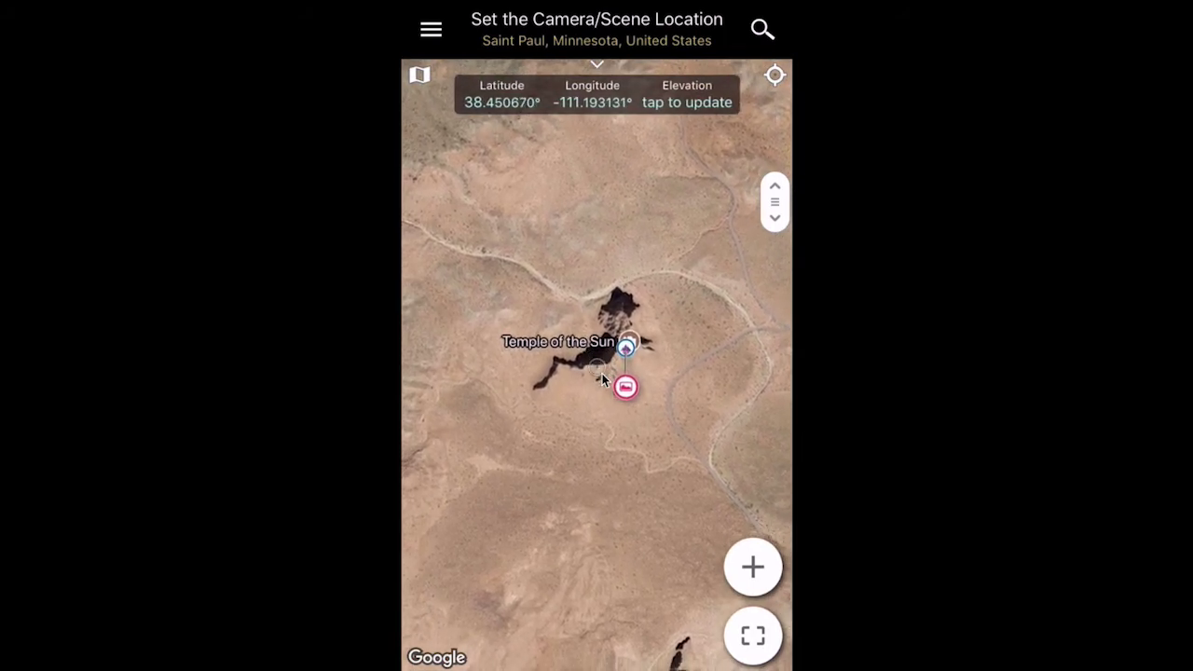
pyautogui.hscroll(3, 602, 380)
pyautogui.scroll(-8, 603, 377)
pyautogui.hscroll(8, 604, 378)
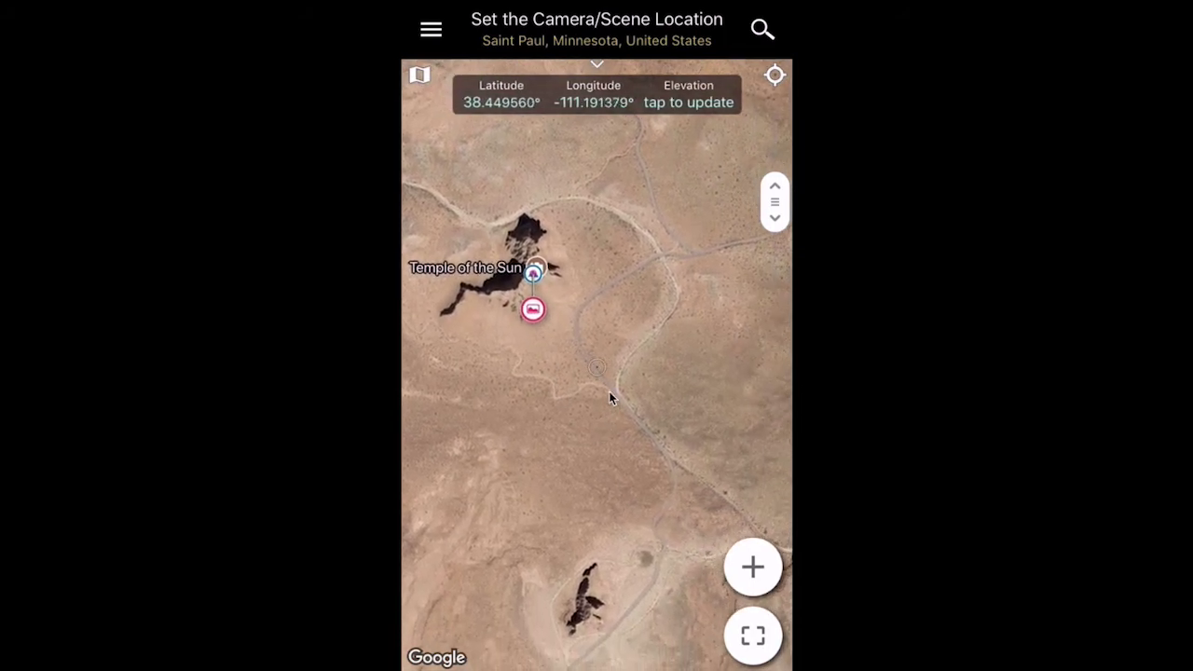
pyautogui.scroll(-2, 605, 383)
pyautogui.hscroll(3, 605, 382)
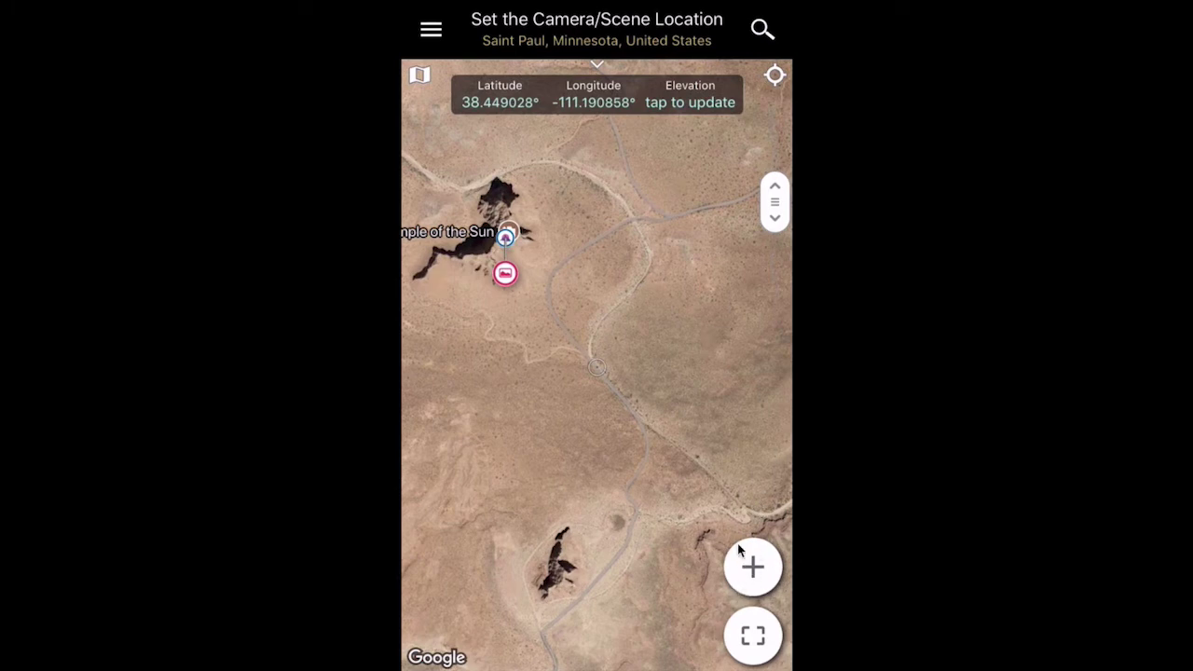
pyautogui.click(753, 569)
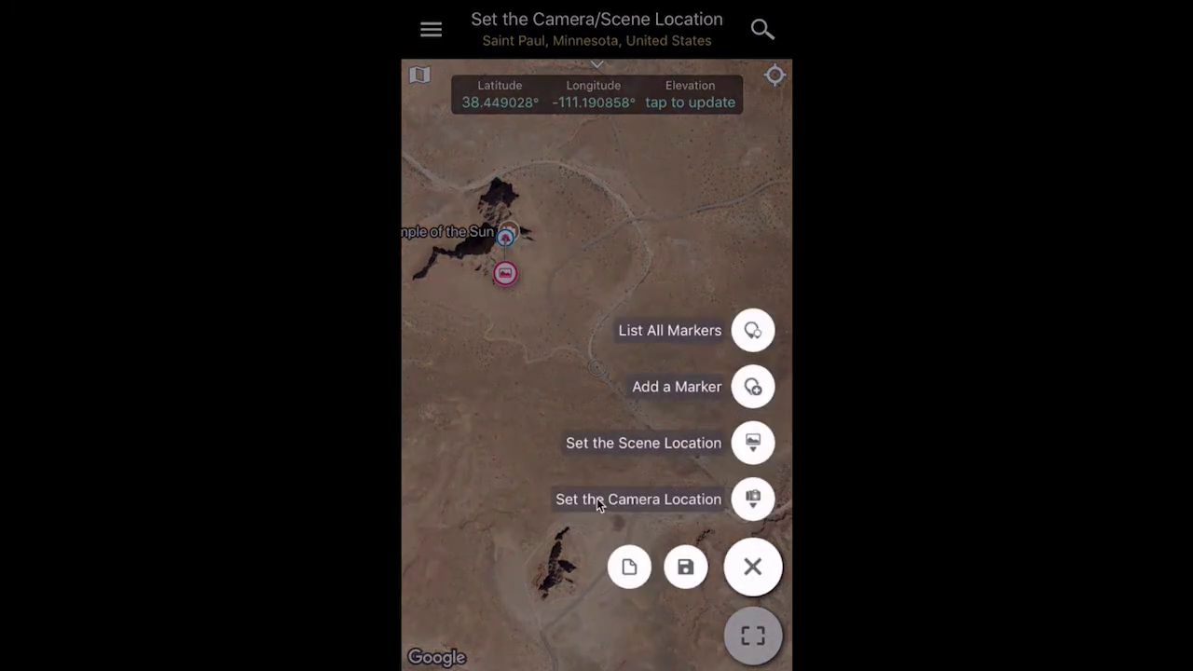
pyautogui.click(753, 501)
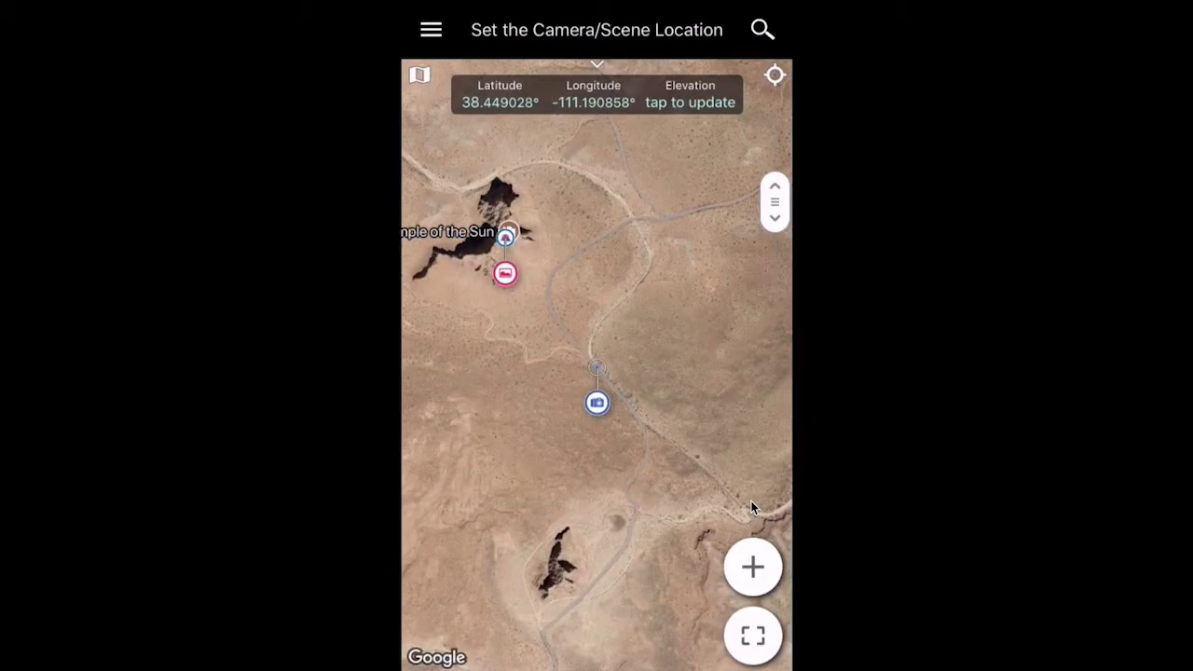
# Step: Open the Temple of the Sun marker's details for editing and update its elevation
pyautogui.click(506, 276)
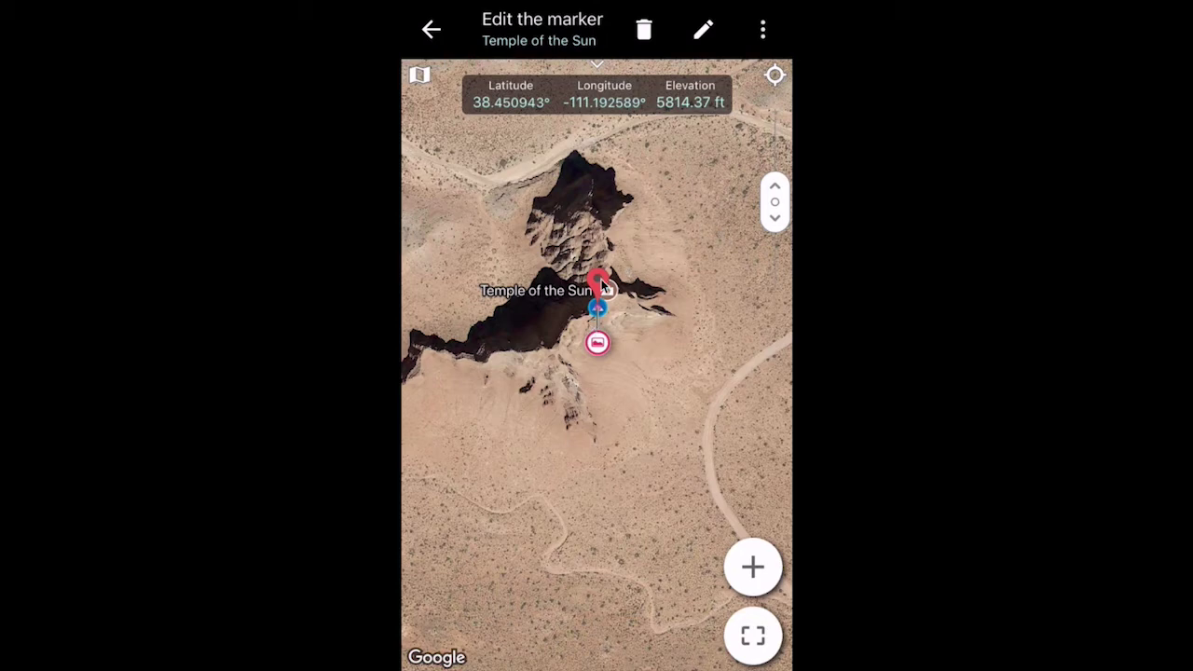
pyautogui.click(753, 567)
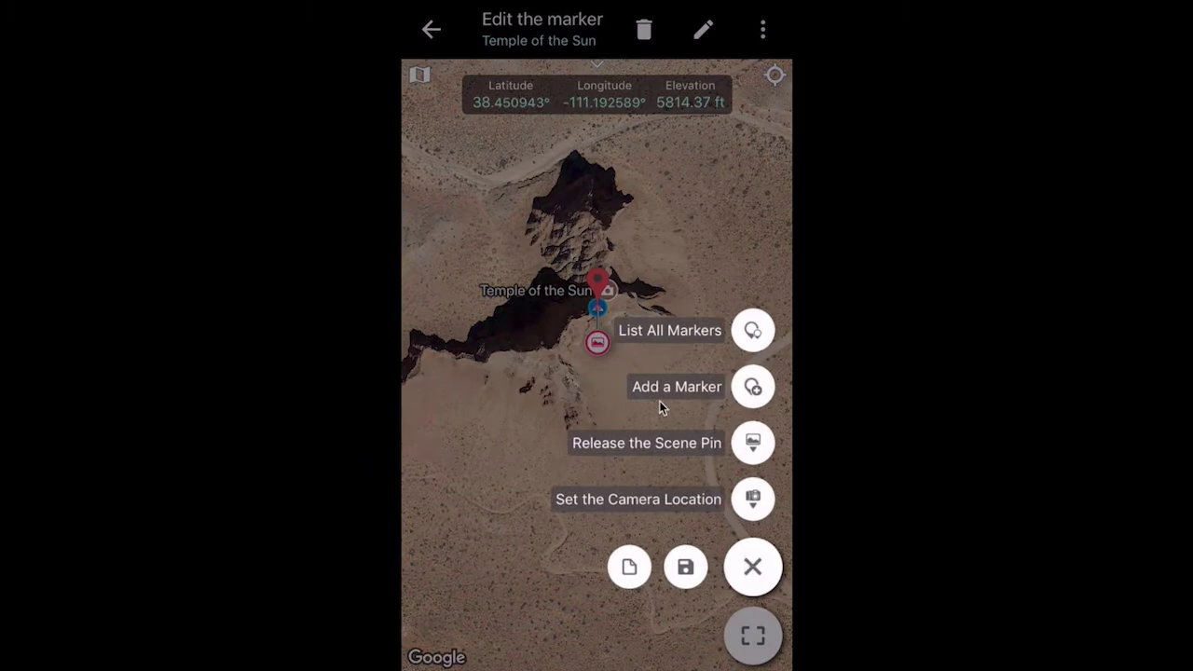
pyautogui.click(660, 386)
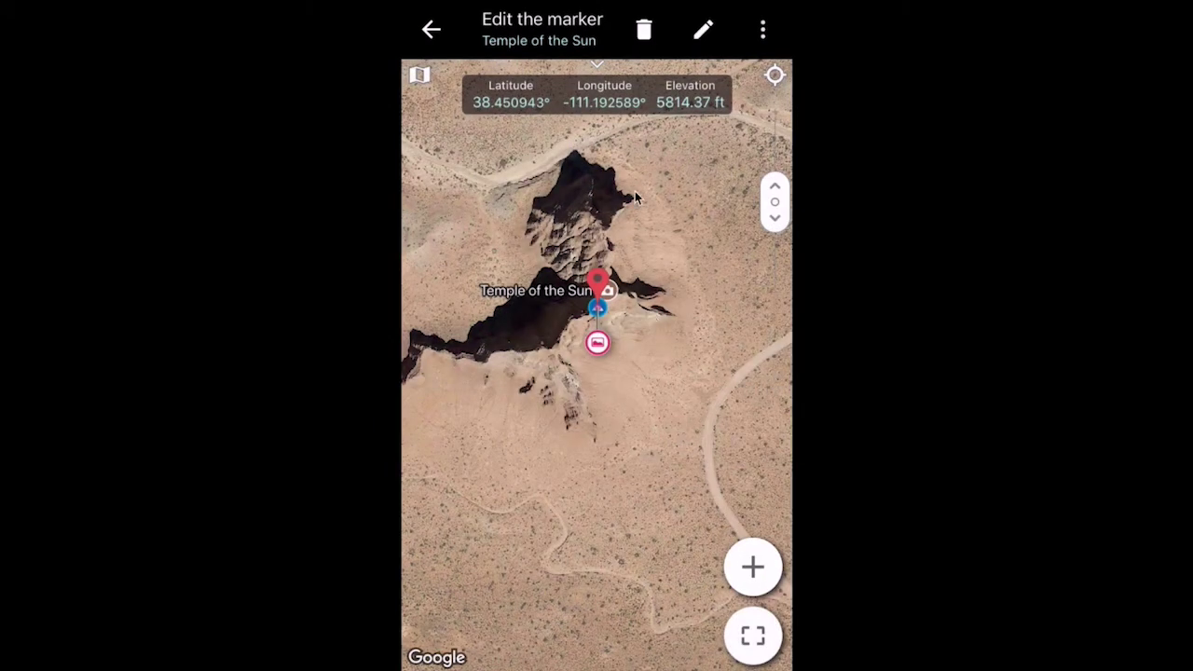
pyautogui.click(704, 30)
pyautogui.click(709, 30)
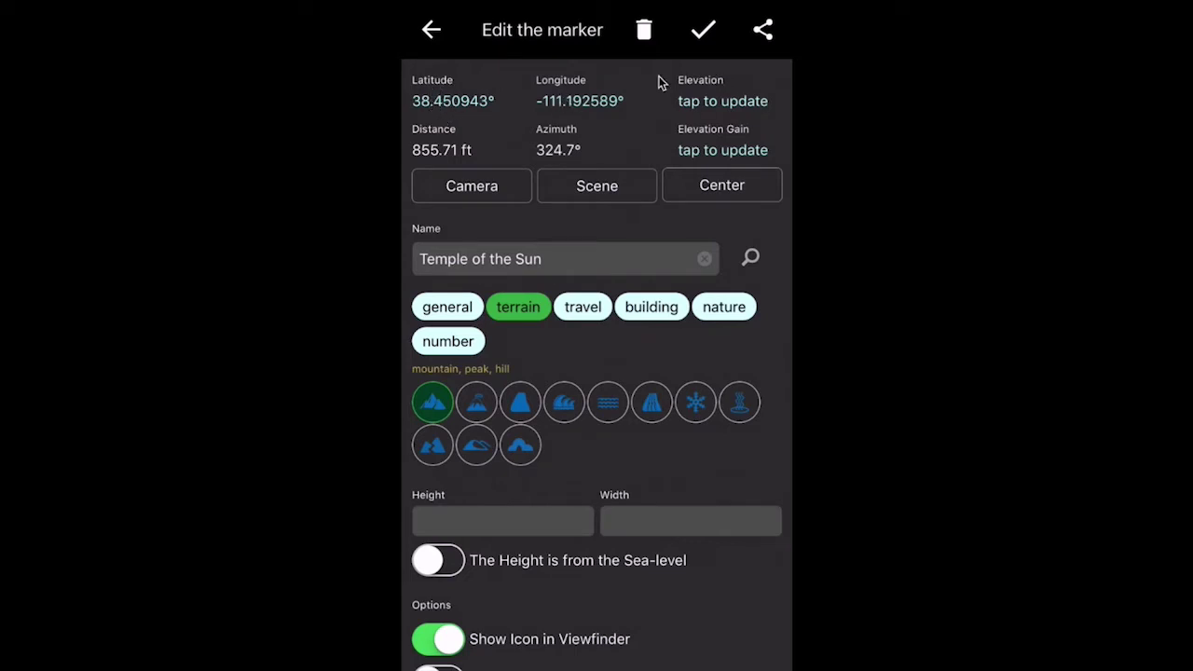
pyautogui.click(719, 100)
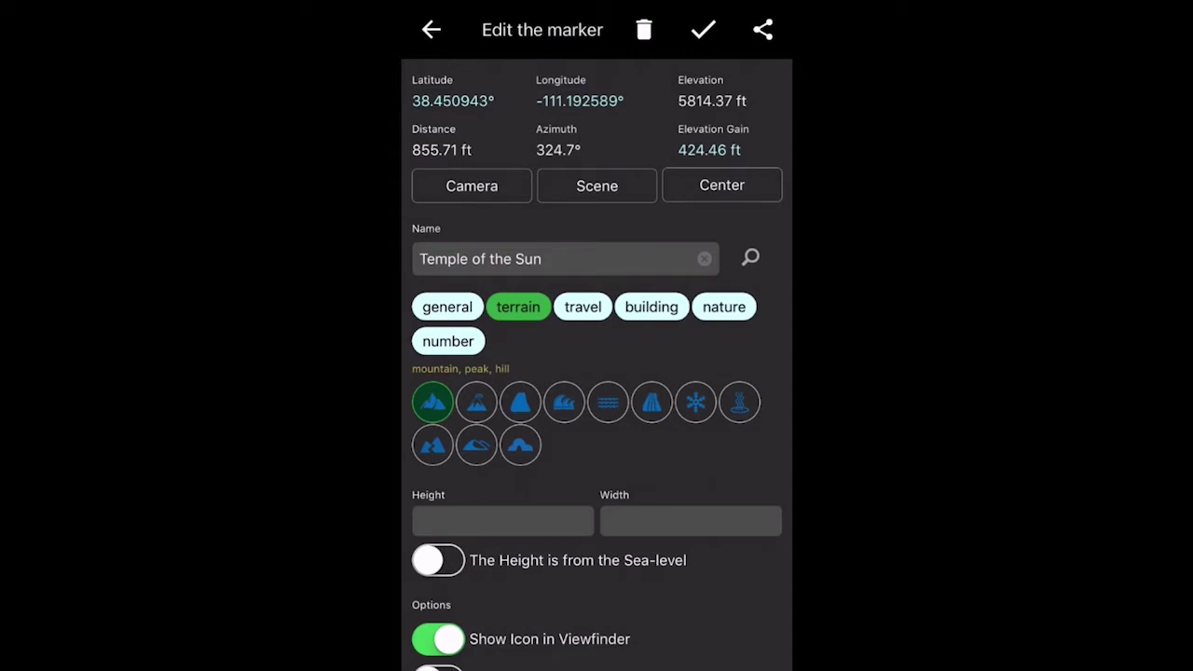
# Step: Review the marker's viewfinder options and rating fields, and save the marker
pyautogui.scroll(-5, 596, 373)
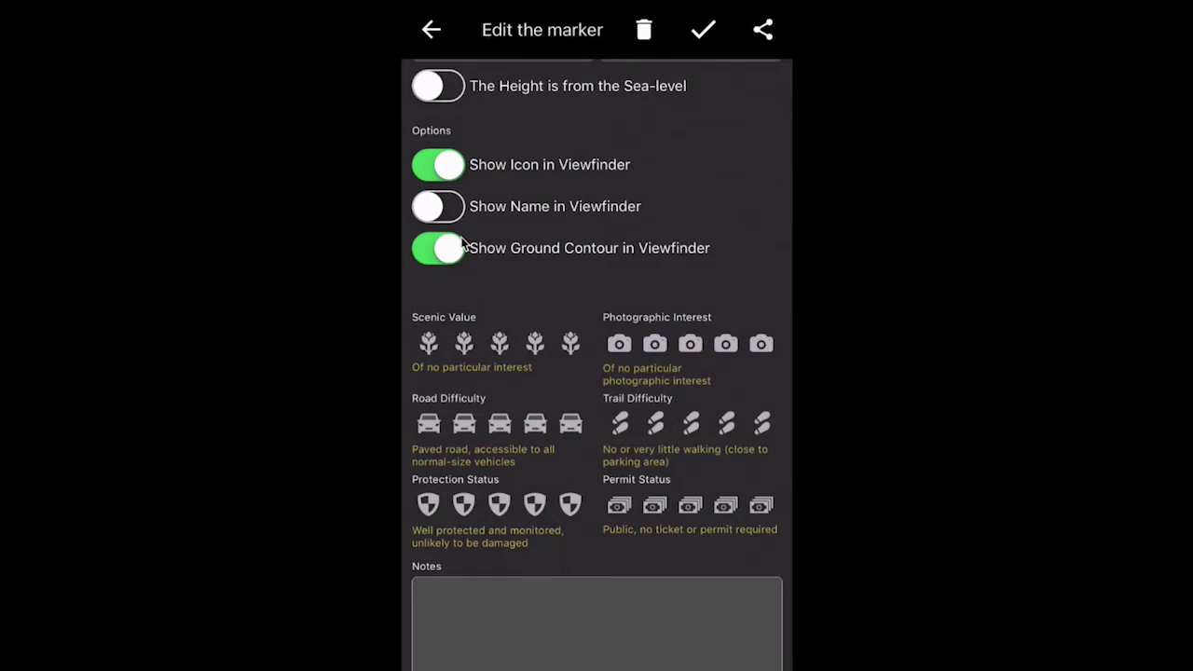
pyautogui.scroll(2, 522, 248)
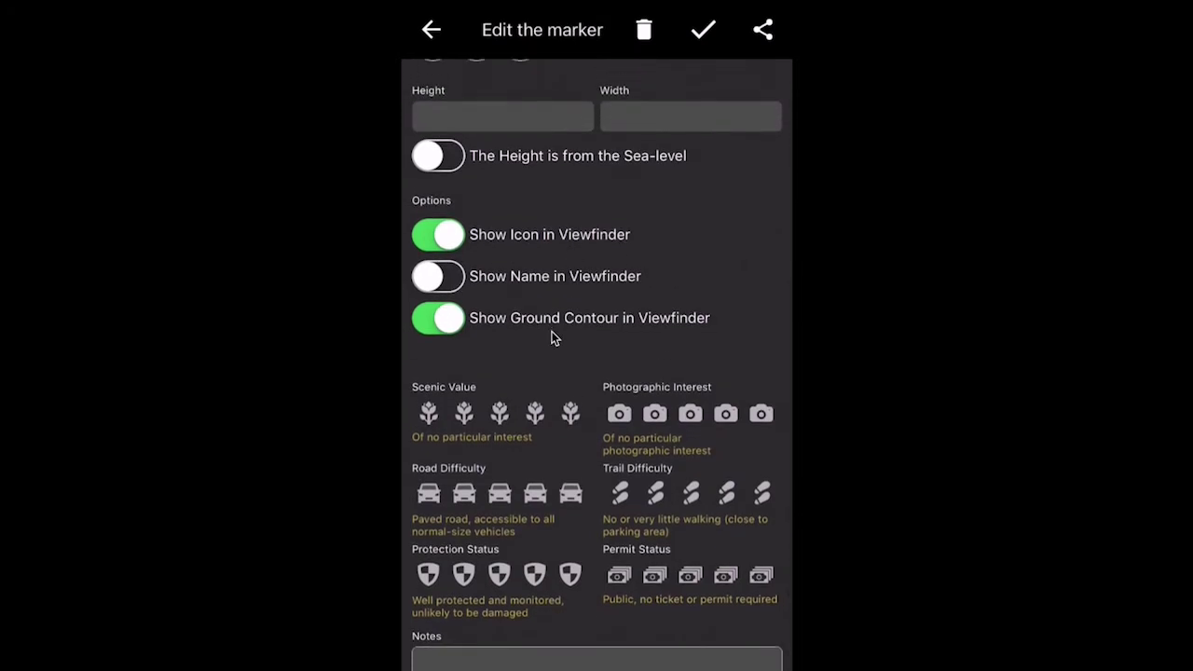
pyautogui.scroll(8, 551, 337)
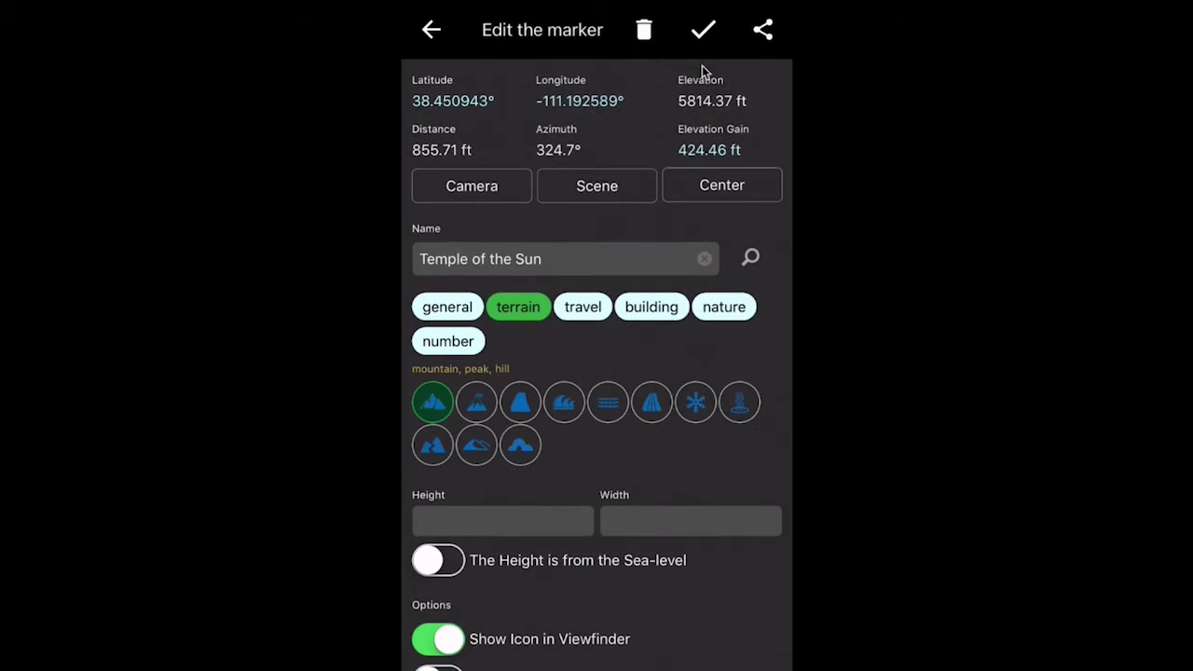
pyautogui.click(703, 31)
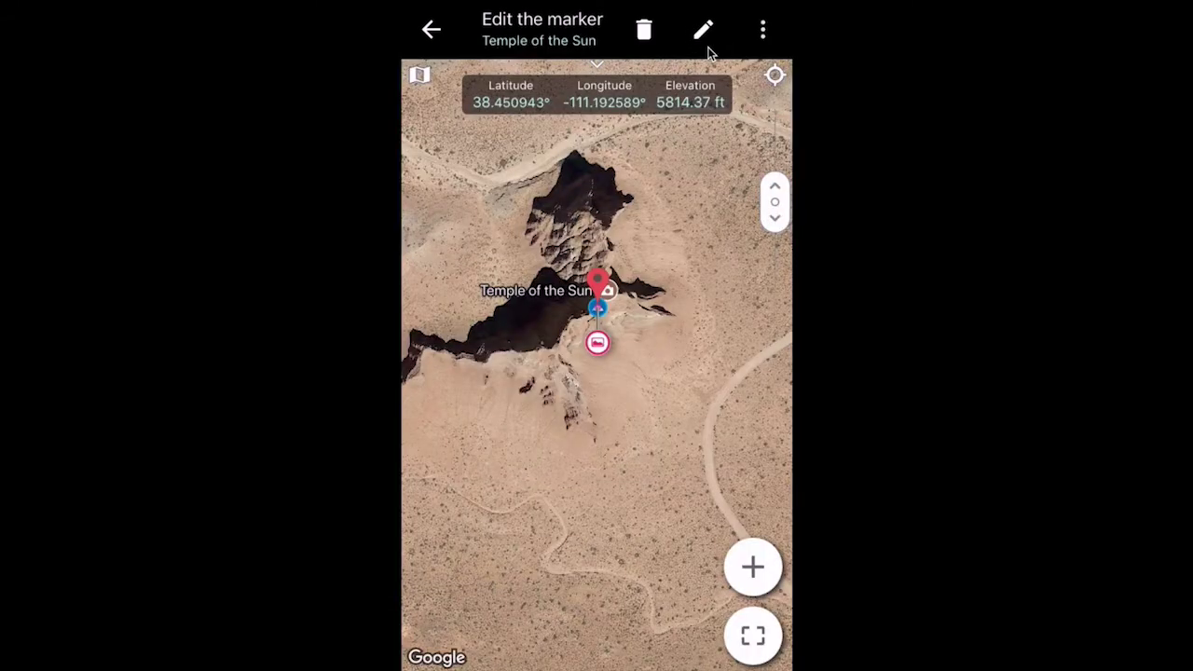
# Step: Display the camera's field of view on the map and aim it at the Temple of the Sun, at an azimuth of about 328.7°
pyautogui.click(597, 323)
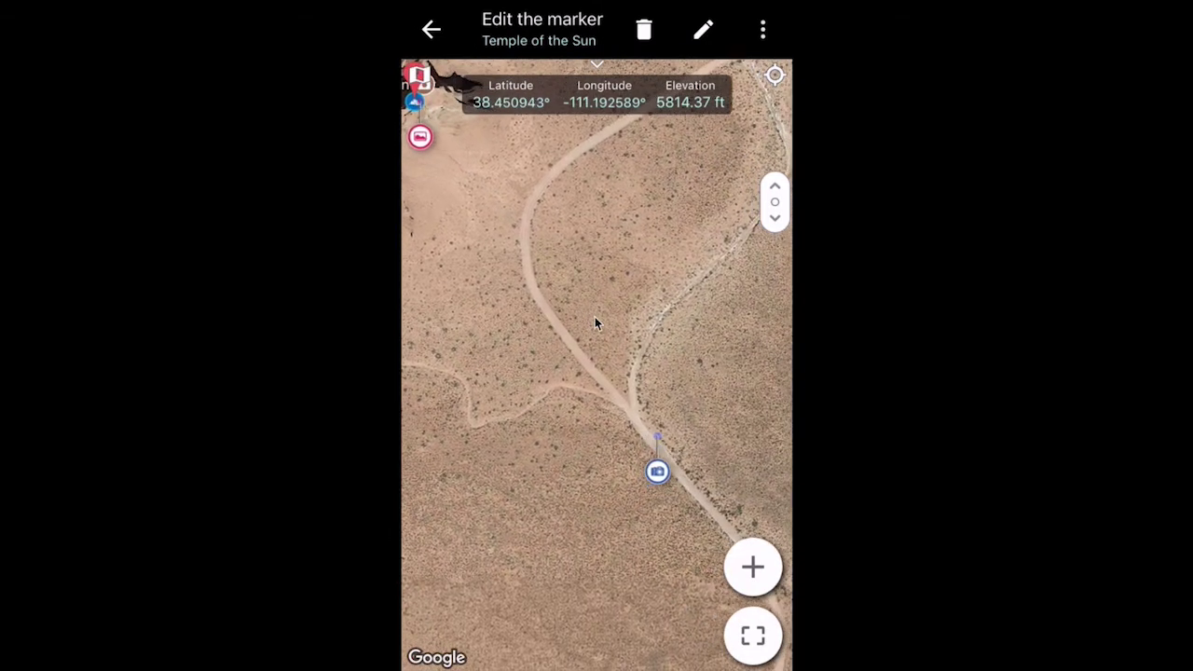
pyautogui.scroll(-3, 576, 407)
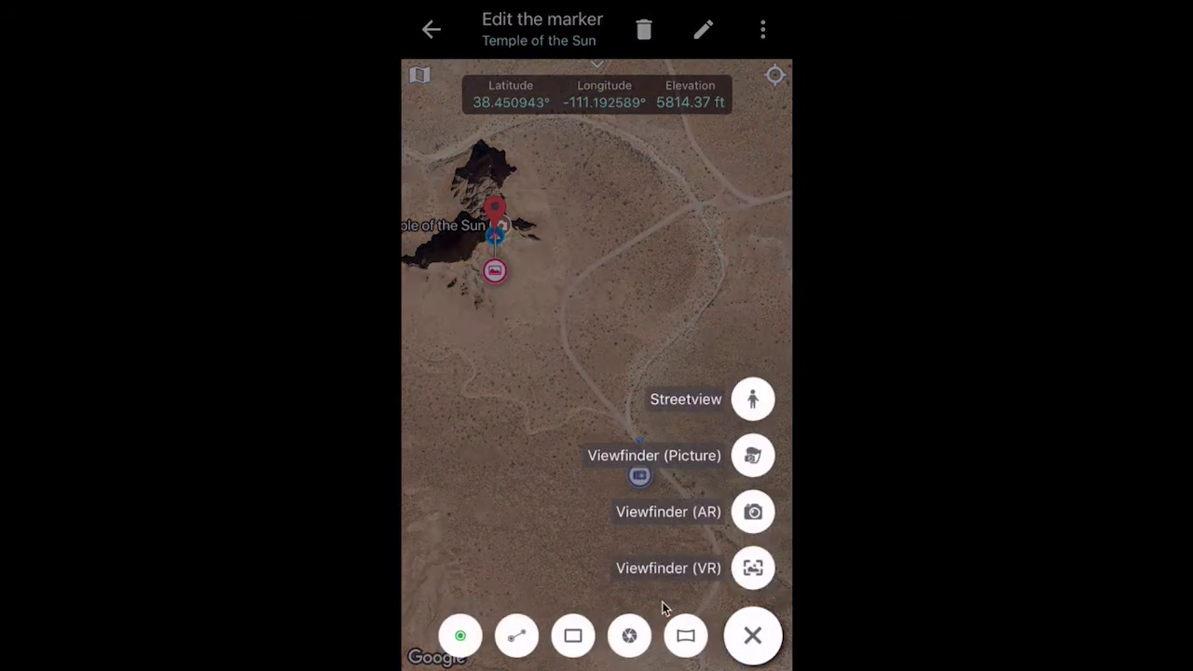
pyautogui.click(753, 636)
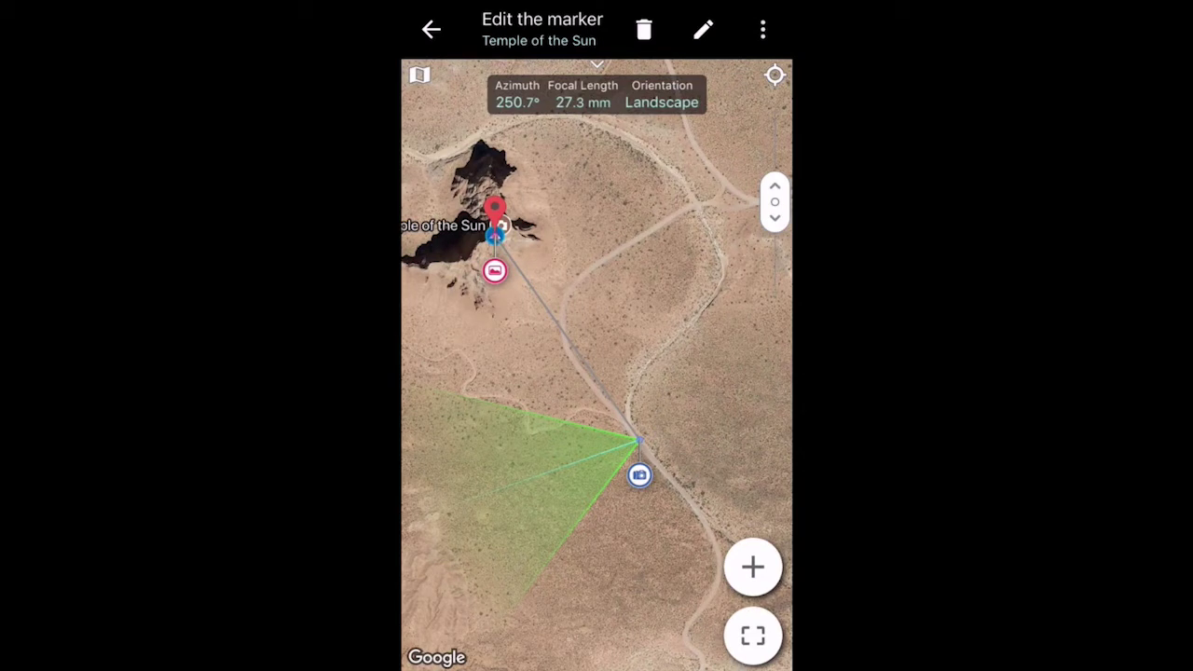
pyautogui.click(757, 638)
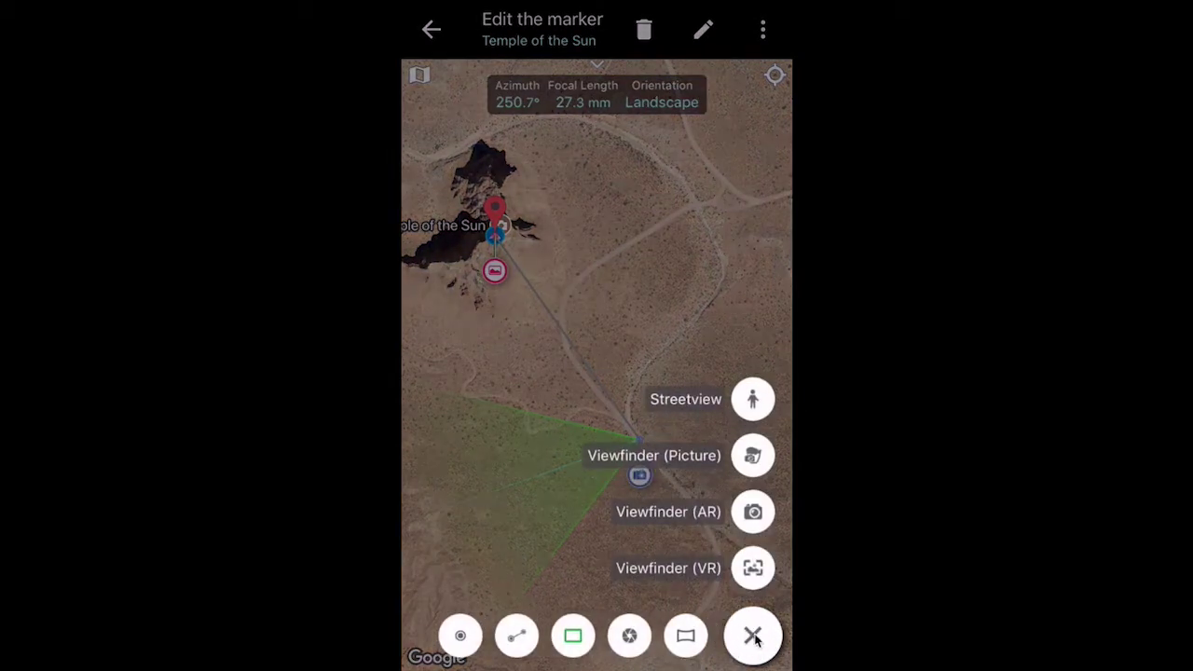
pyautogui.click(753, 635)
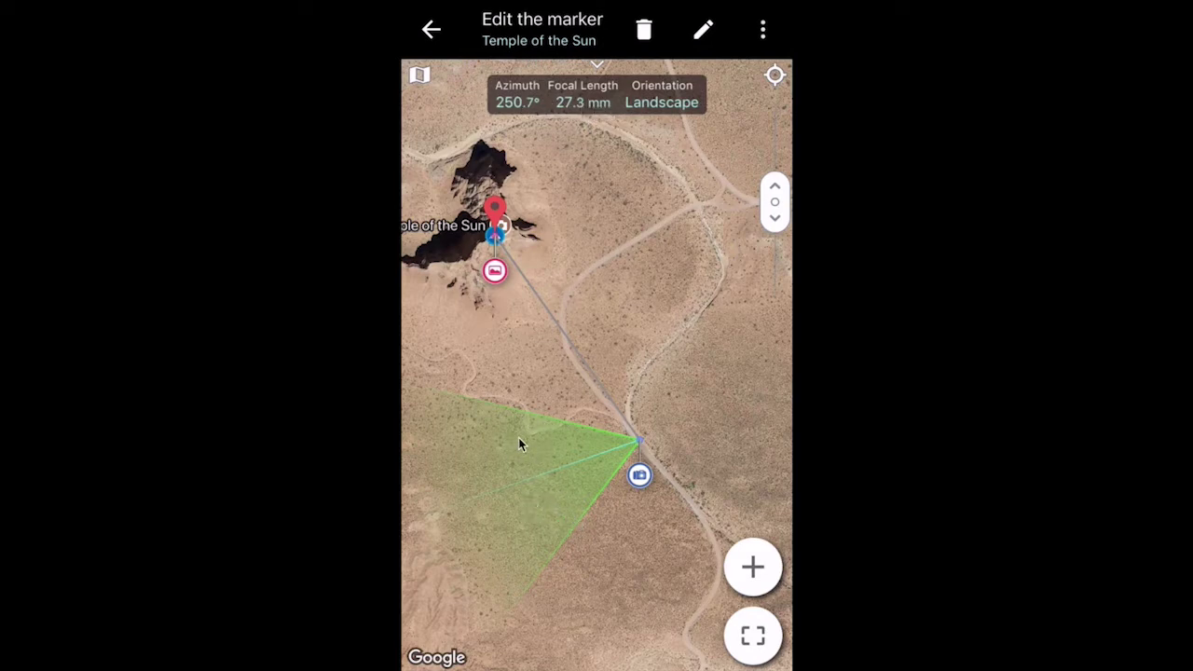
pyautogui.moveTo(533, 483)
pyautogui.mouseDown()
pyautogui.moveTo(530, 392)
pyautogui.moveTo(570, 328)
pyautogui.mouseUp()
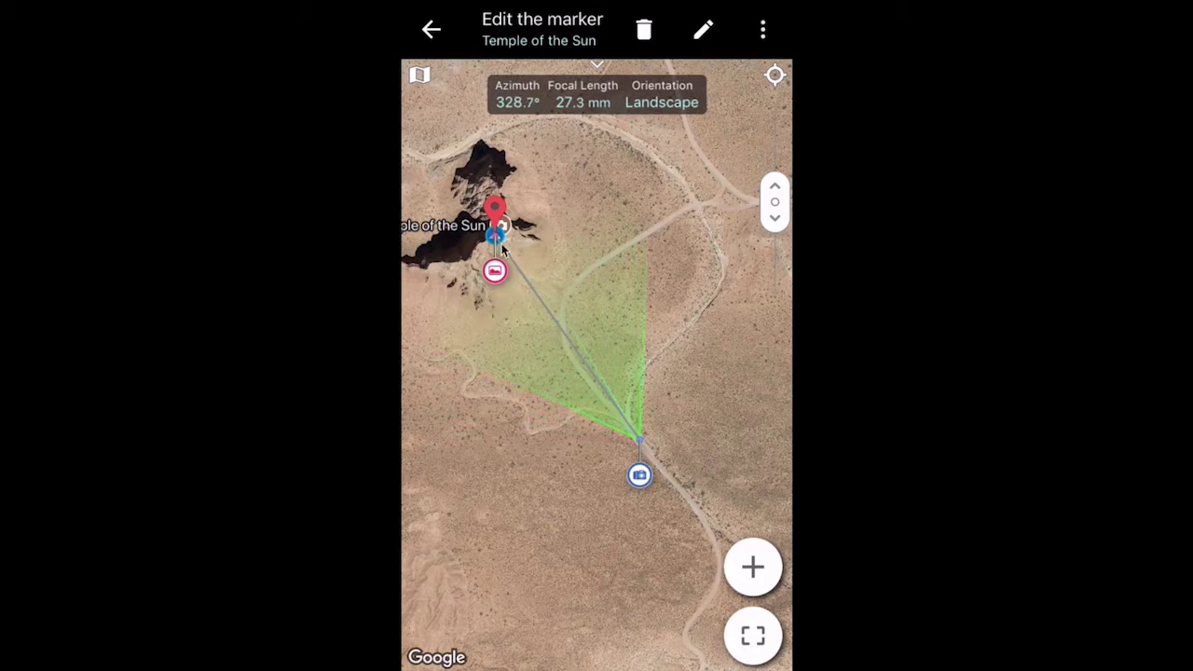
# Step: Set the camera's focal length to 14 mm
pyautogui.click(511, 117)
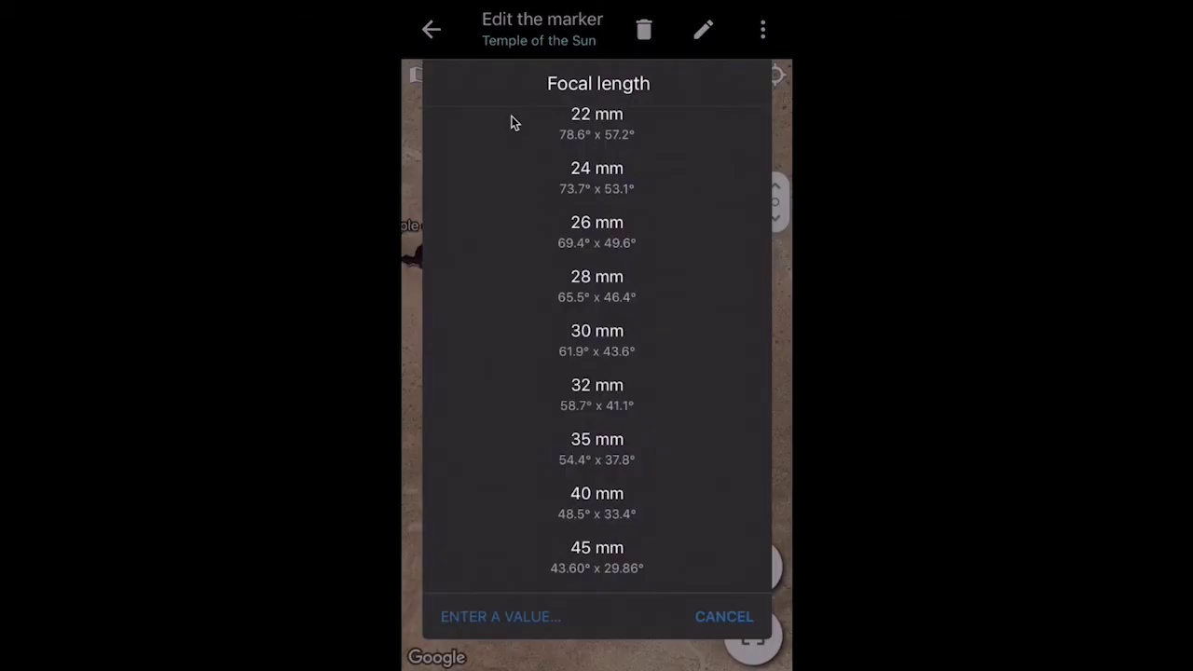
pyautogui.scroll(5, 512, 121)
pyautogui.scroll(4, 581, 219)
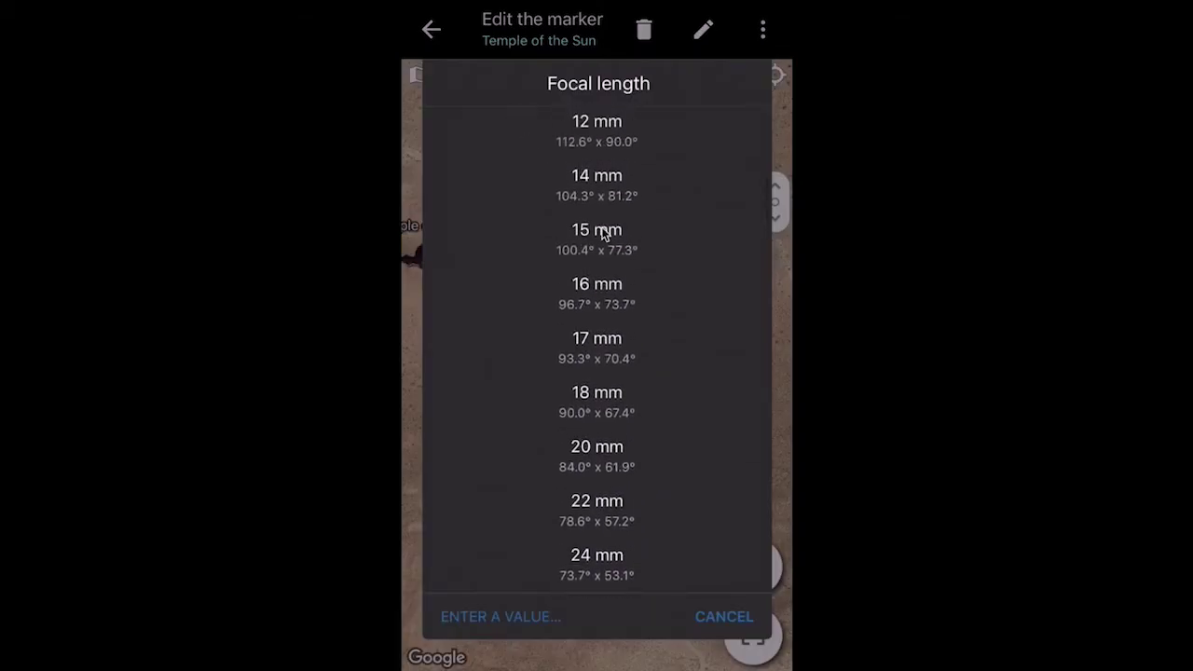
pyautogui.click(606, 191)
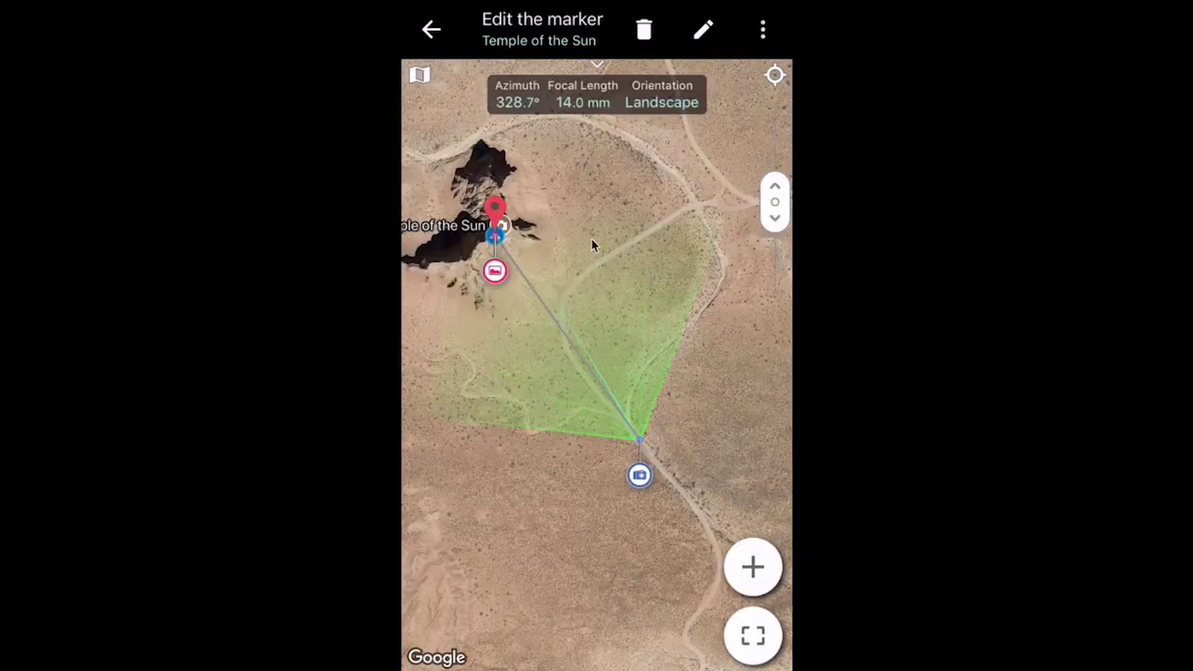
# Step: Set the camera's focal length to 50 mm
pyautogui.click(578, 97)
pyautogui.scroll(-15, 591, 126)
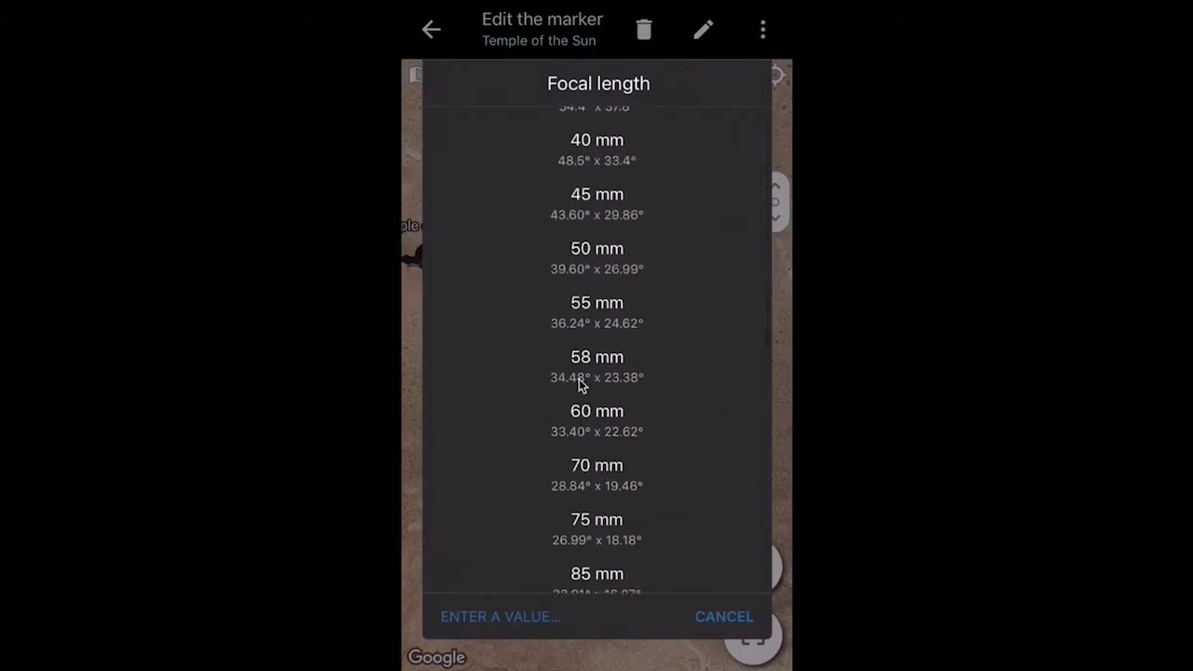
pyautogui.click(589, 224)
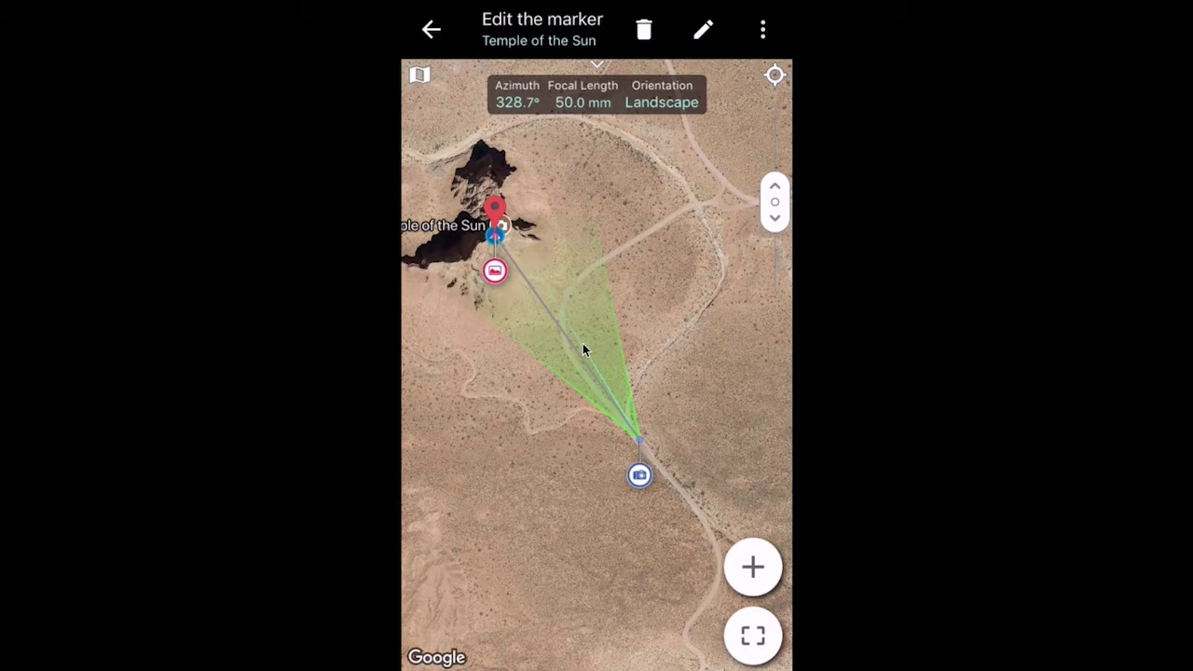
# Step: Open the VR viewfinder from the camera location and widen its view to a focal length of about 39.2 mm
pyautogui.click(746, 632)
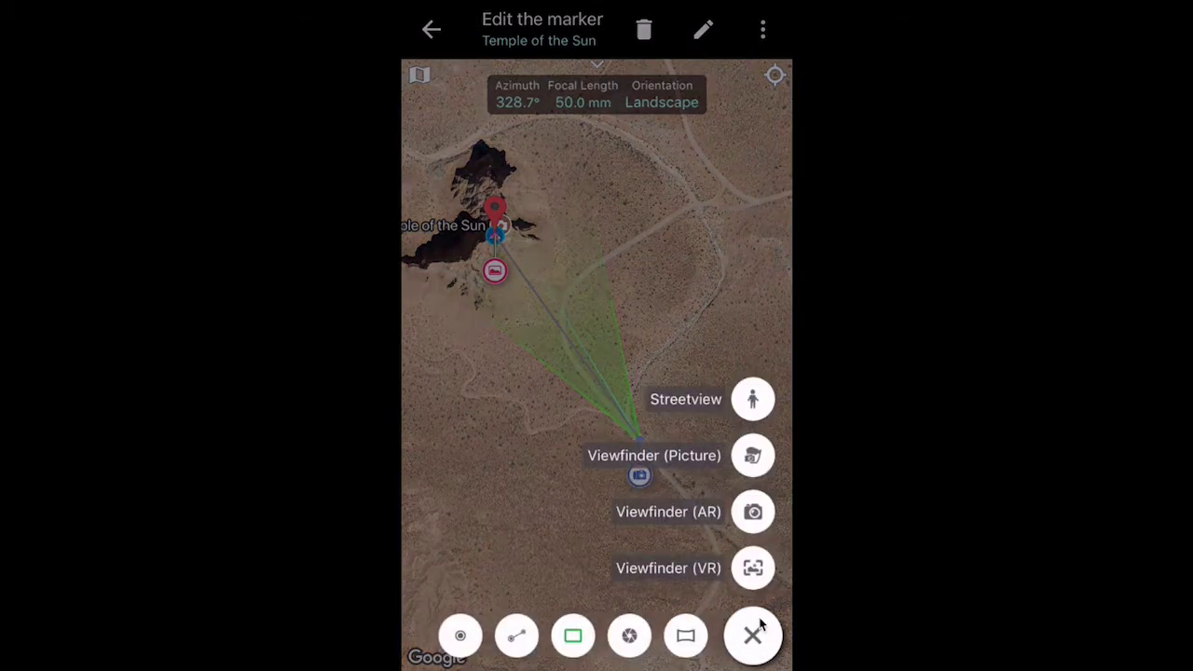
pyautogui.click(659, 571)
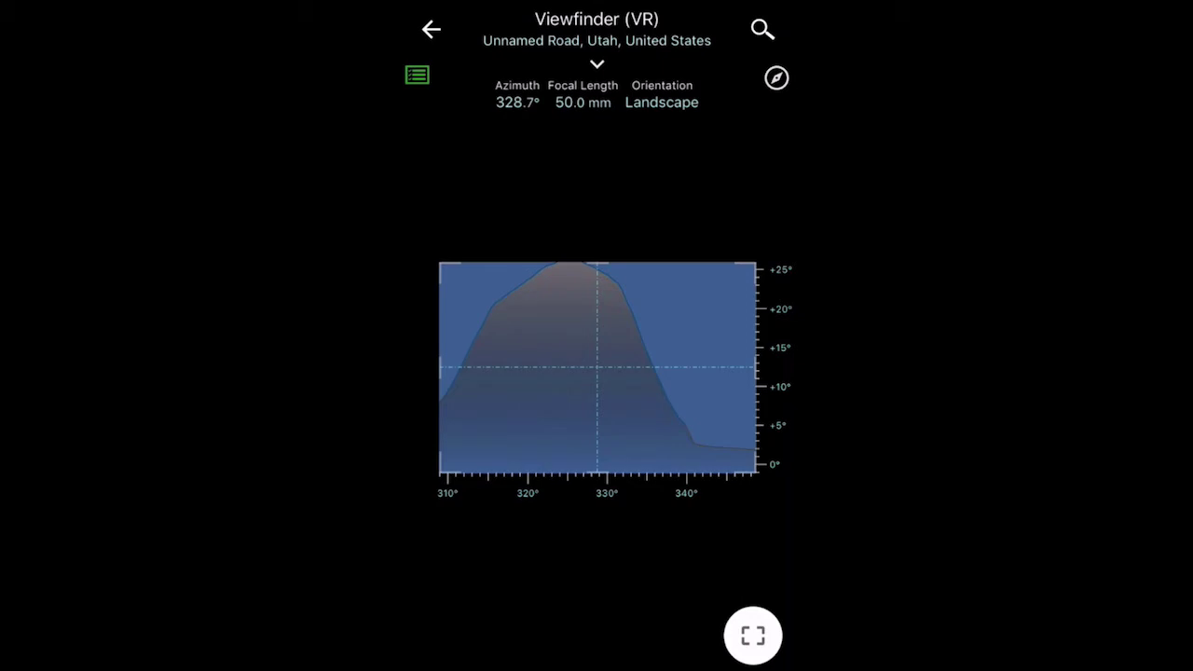
pyautogui.scroll(-5, 589, 286)
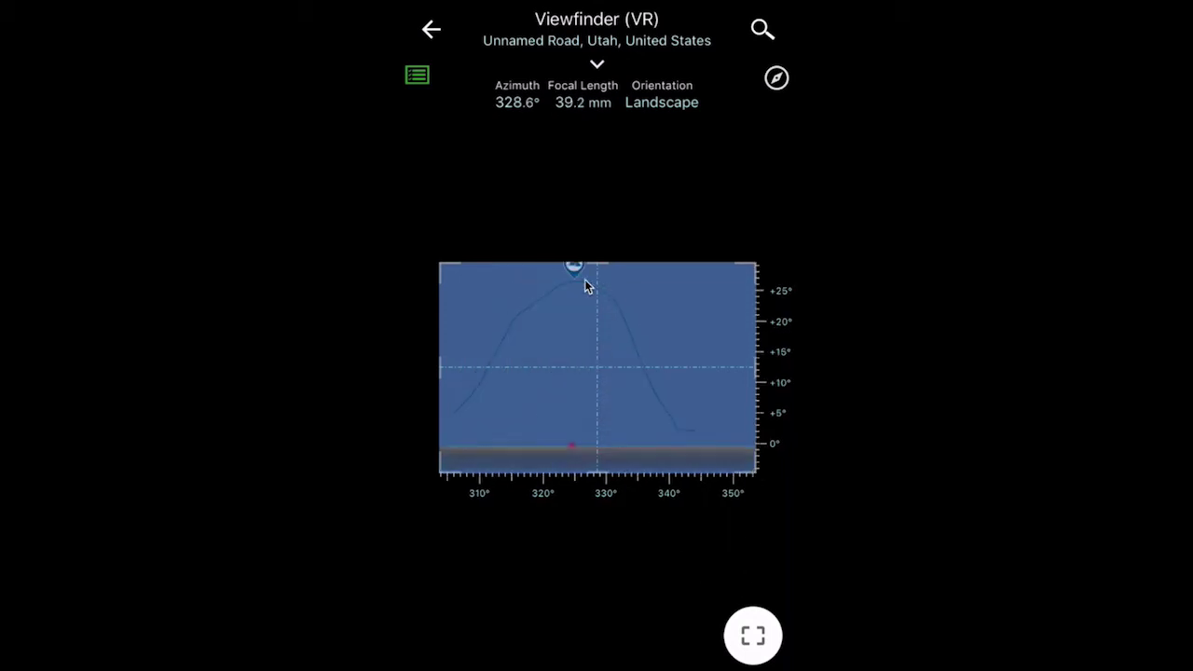
# Step: Widen the VR view to a focal length of about 11.3 mm, centre the Temple of the Sun, and return to the map
pyautogui.scroll(-4, 602, 375)
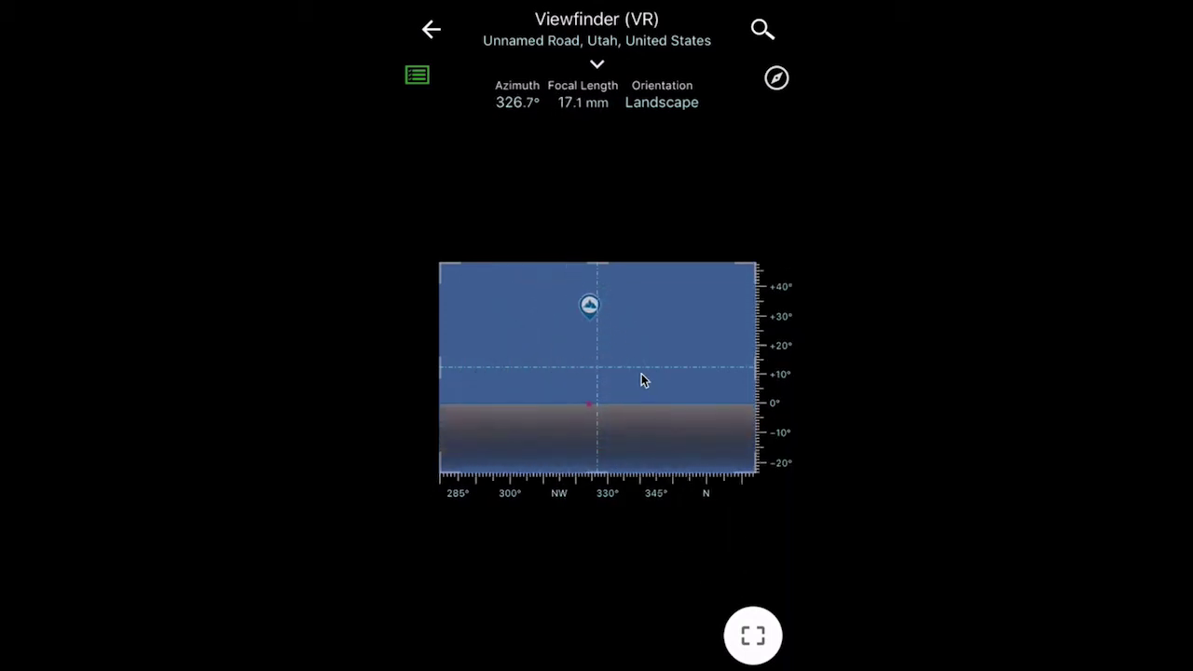
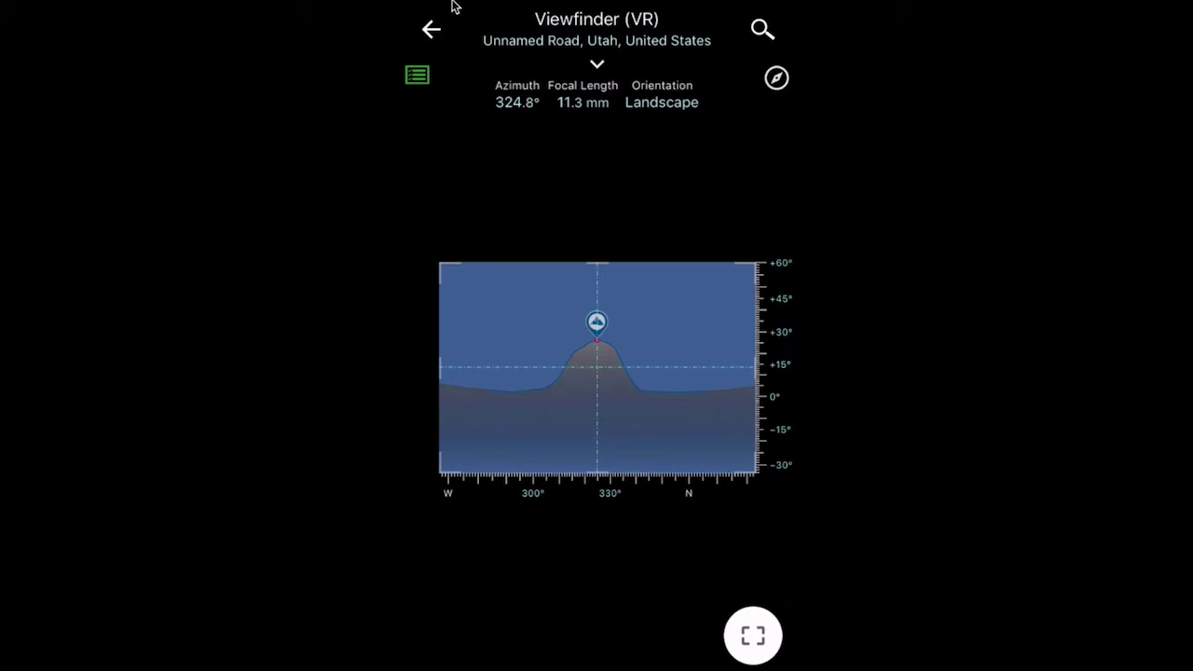
pyautogui.click(434, 28)
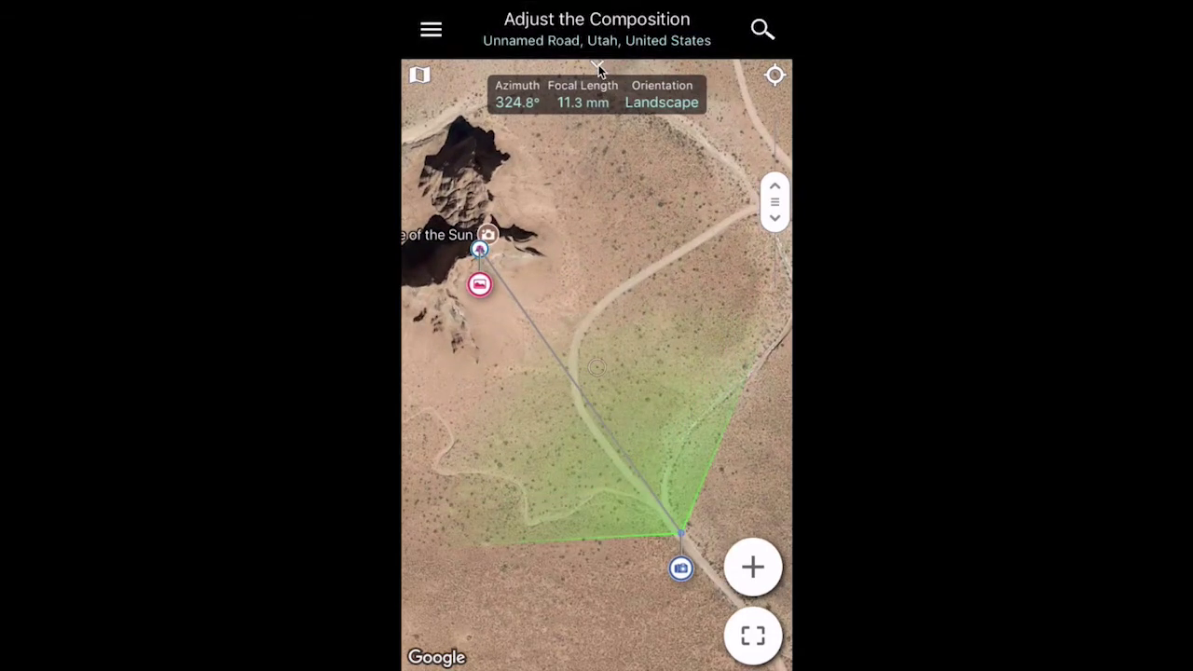
# Step: Show the Eclipses feature for the Jan 31, 2018 total lunar eclipse and set the time to its partial begin, 4:48 AM
pyautogui.click(597, 67)
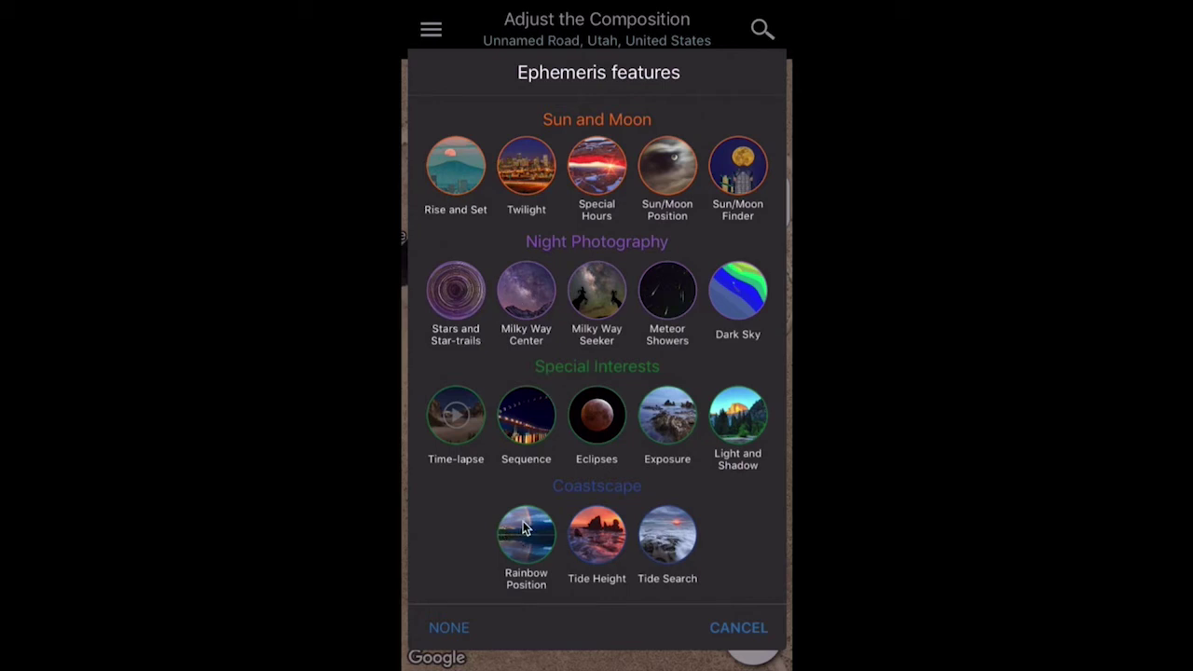
pyautogui.click(600, 415)
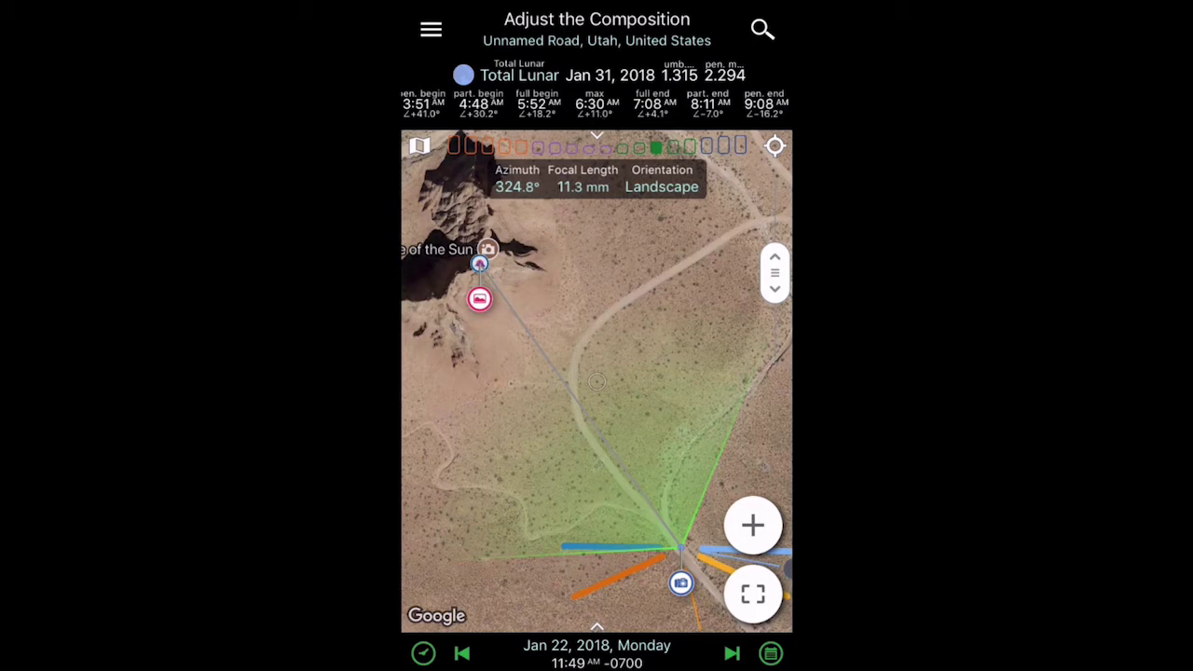
pyautogui.click(487, 146)
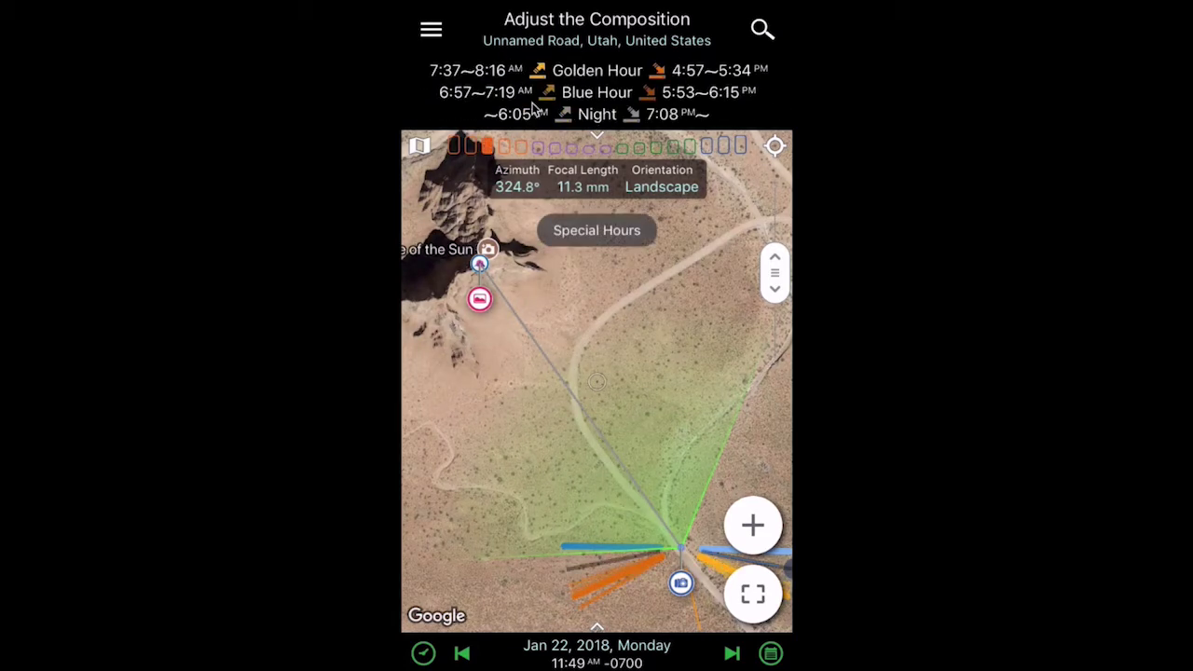
pyautogui.moveTo(613, 37); pyautogui.dragTo(524, 85)
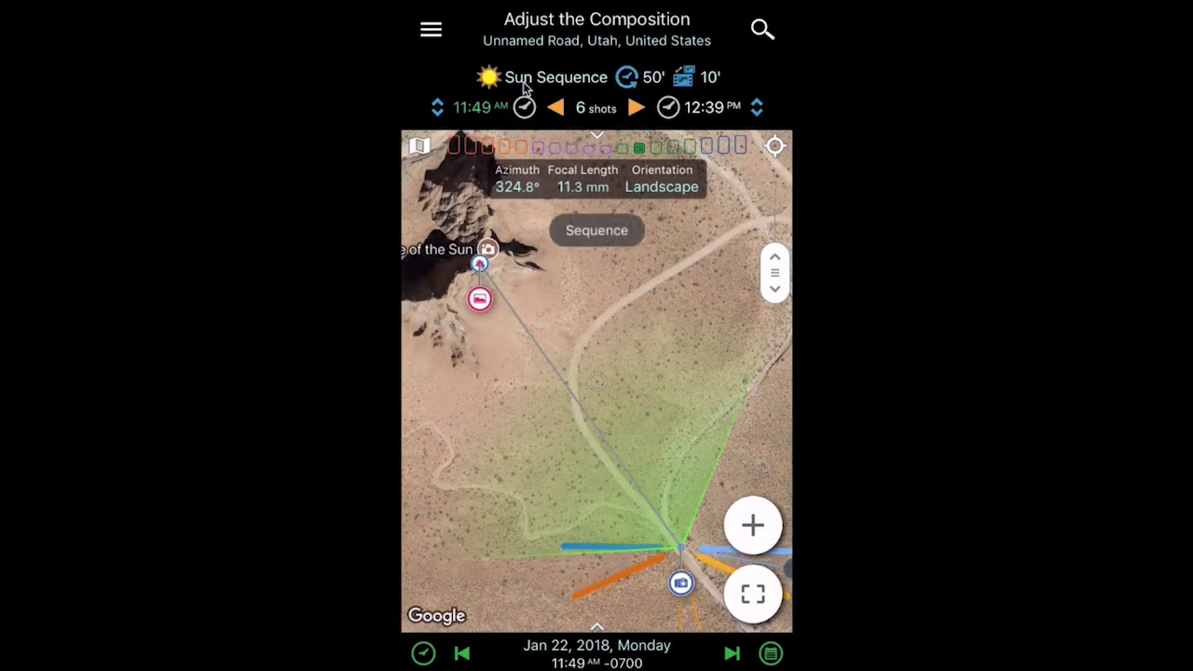
pyautogui.moveTo(591, 111); pyautogui.dragTo(625, 121)
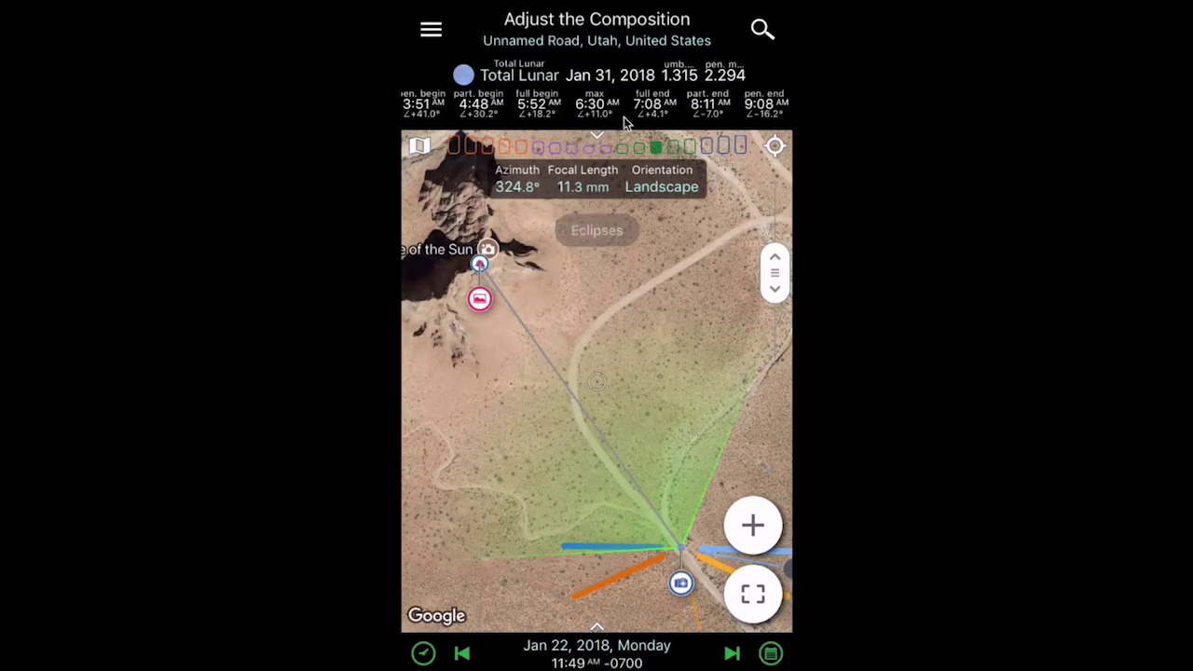
pyautogui.click(477, 107)
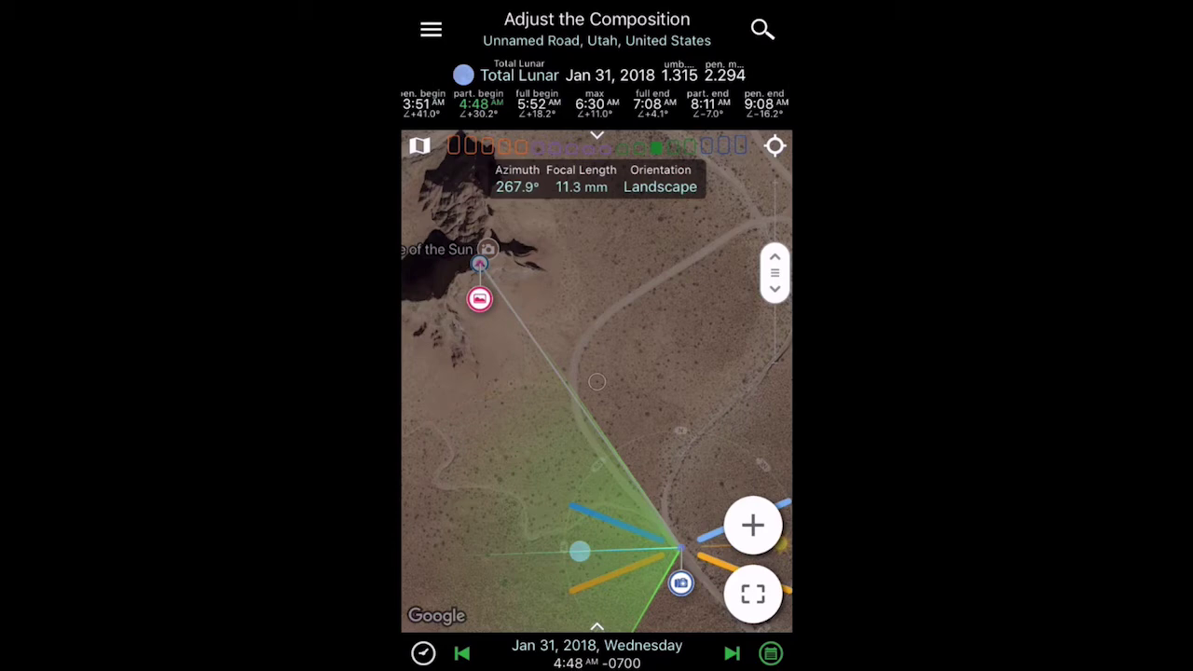
# Step: Switch to the Sequence feature and use the current time, 4:48 AM, as the sequence's starting time
pyautogui.click(600, 140)
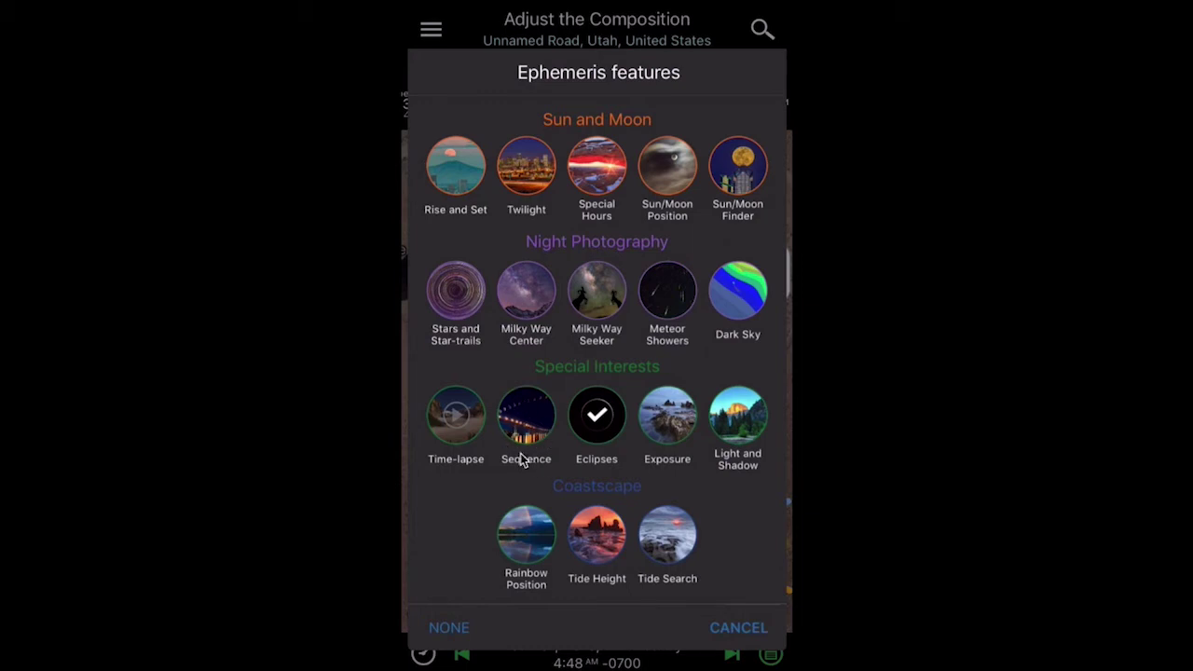
pyautogui.click(530, 421)
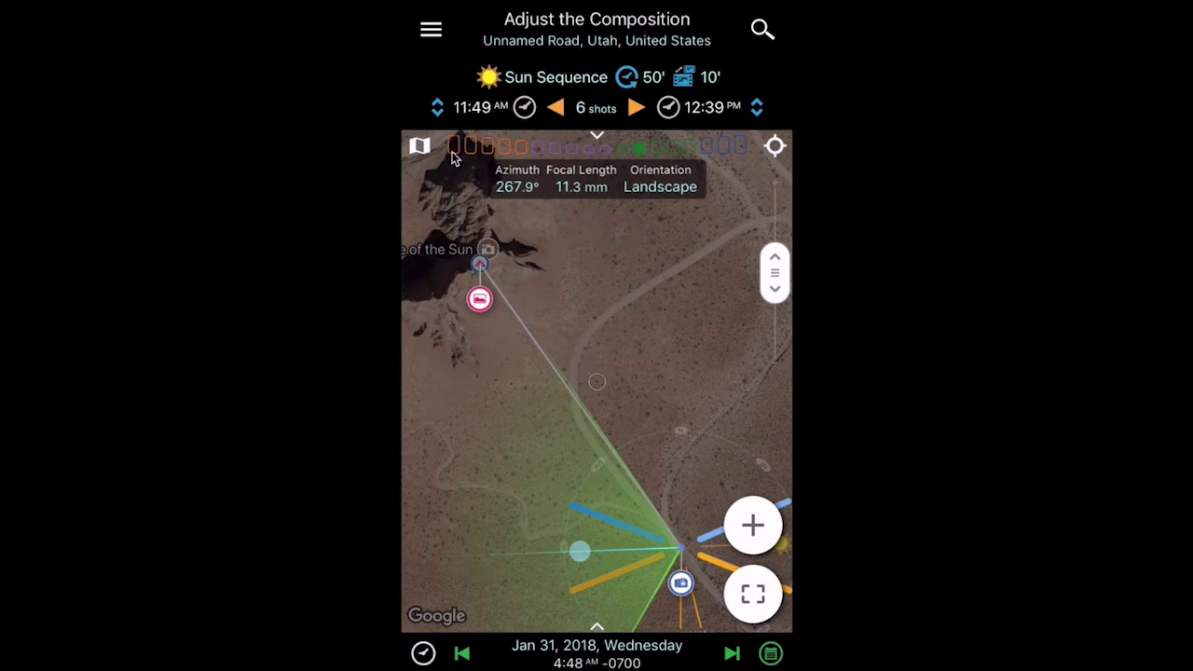
pyautogui.click(440, 112)
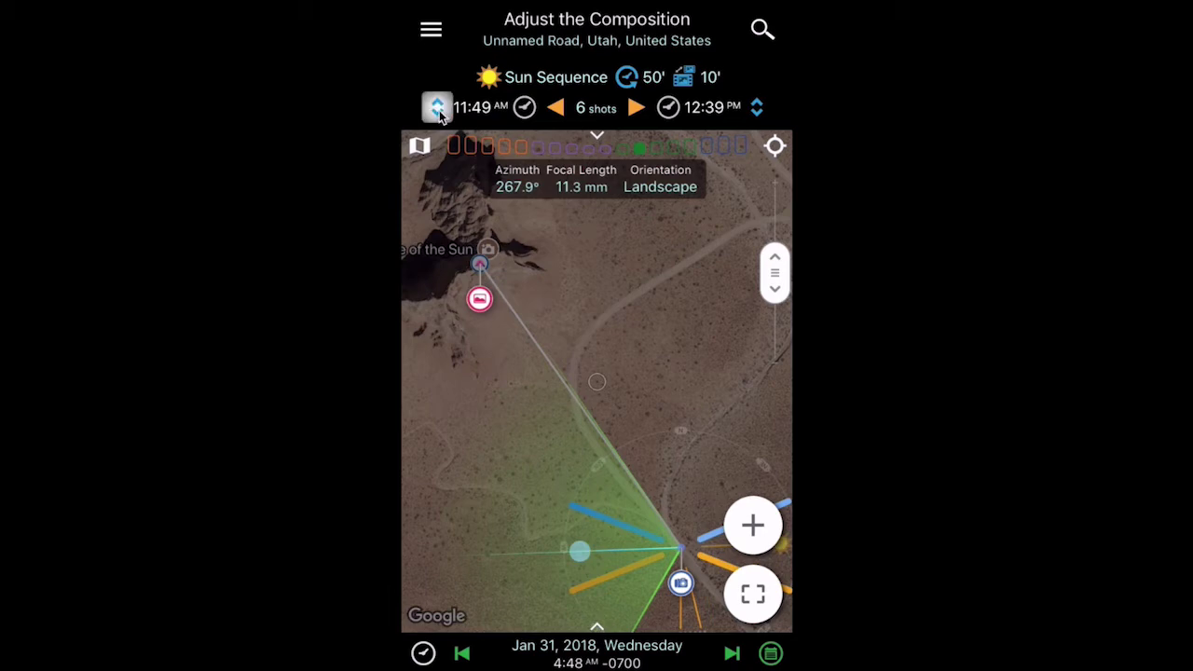
pyautogui.click(438, 108)
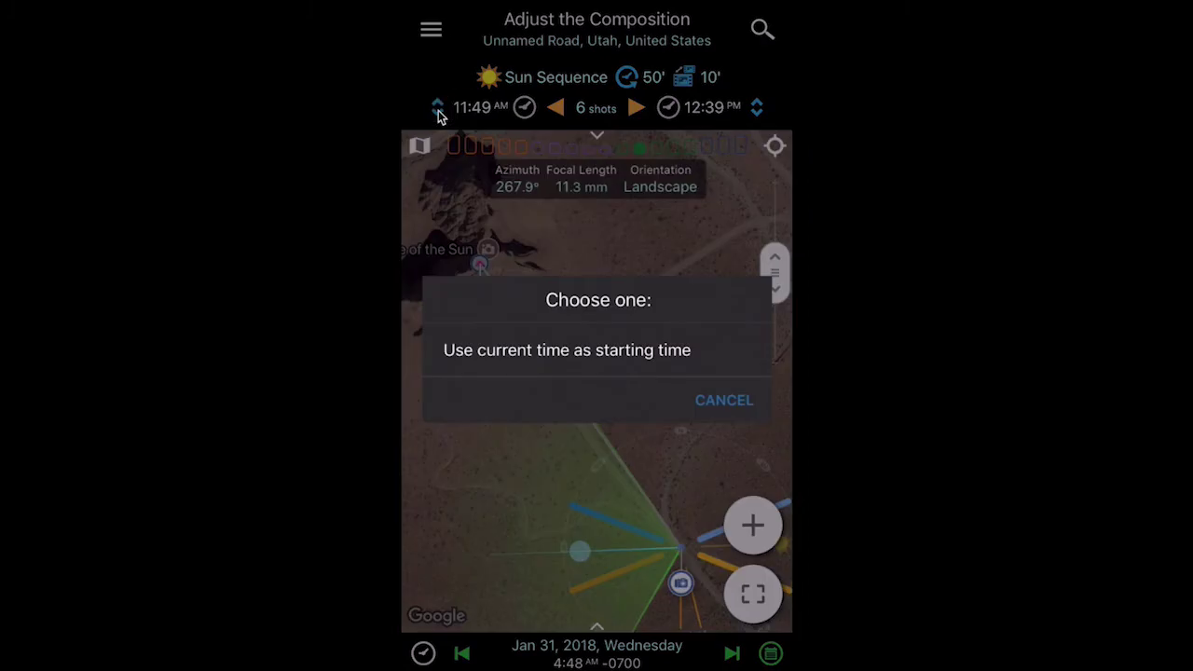
pyautogui.click(604, 352)
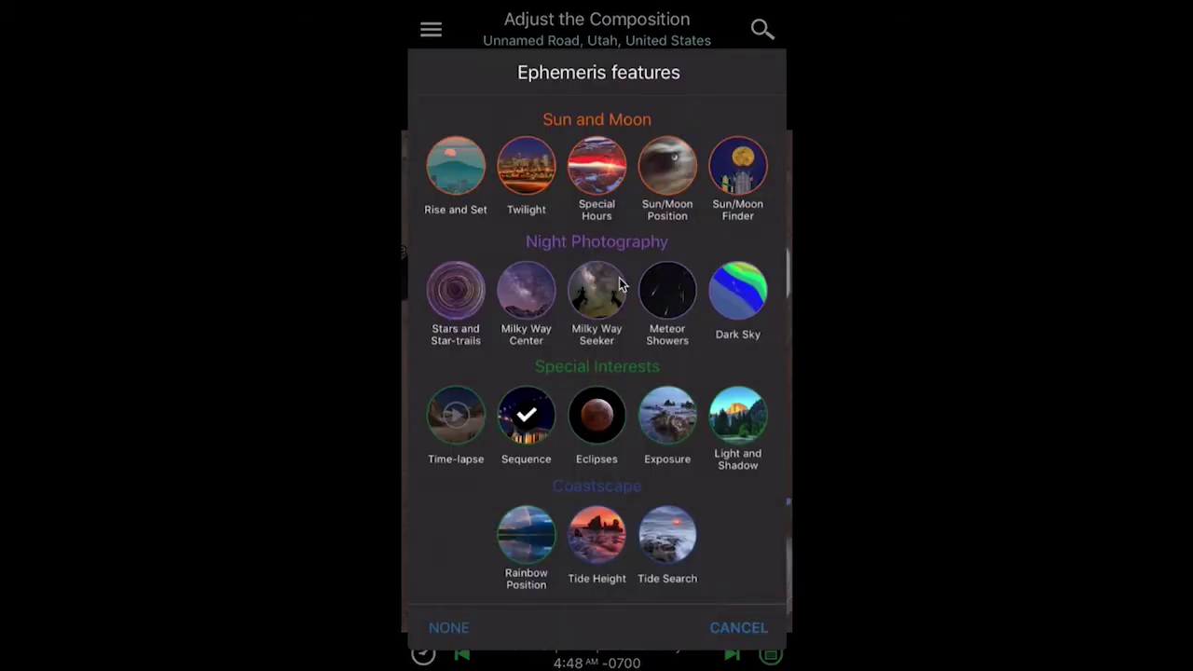
# Step: Set the time to the eclipse's partial end, 8:11 AM, and use it as the sequence's ending time
pyautogui.click(599, 416)
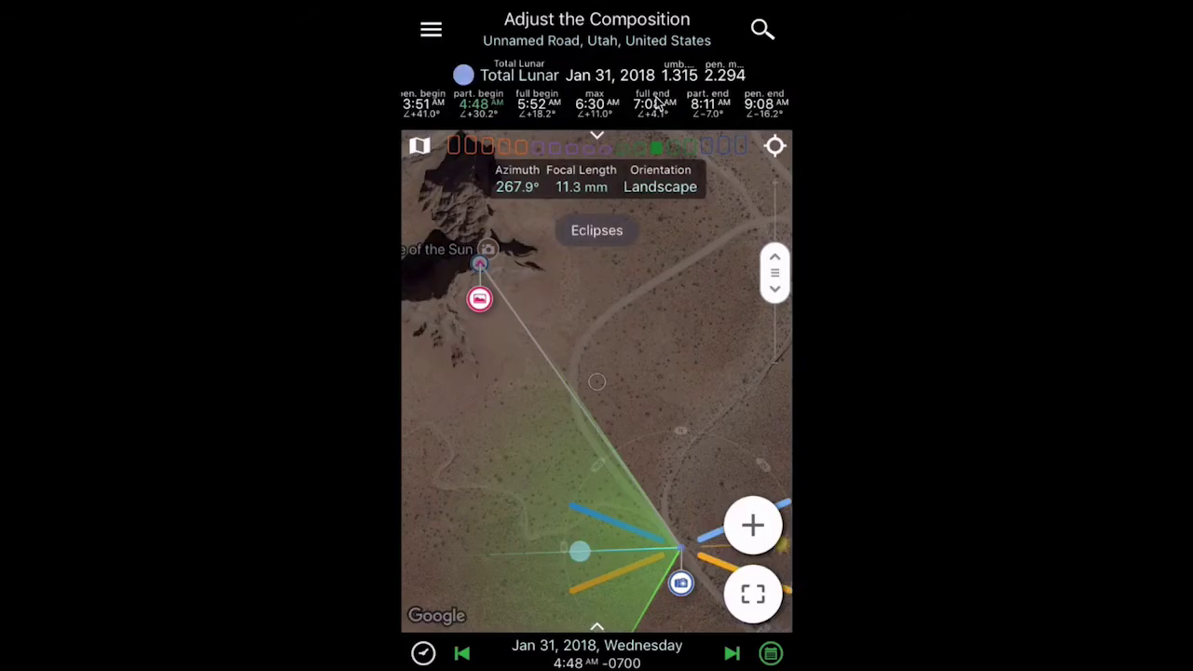
pyautogui.click(705, 120)
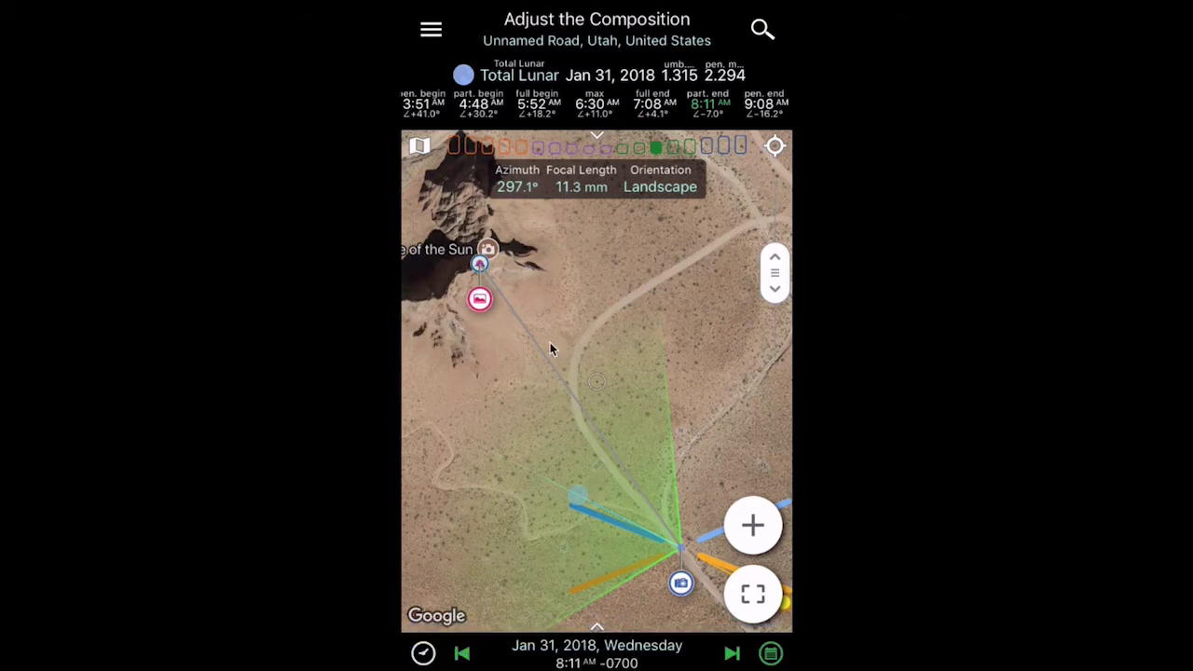
pyautogui.click(595, 132)
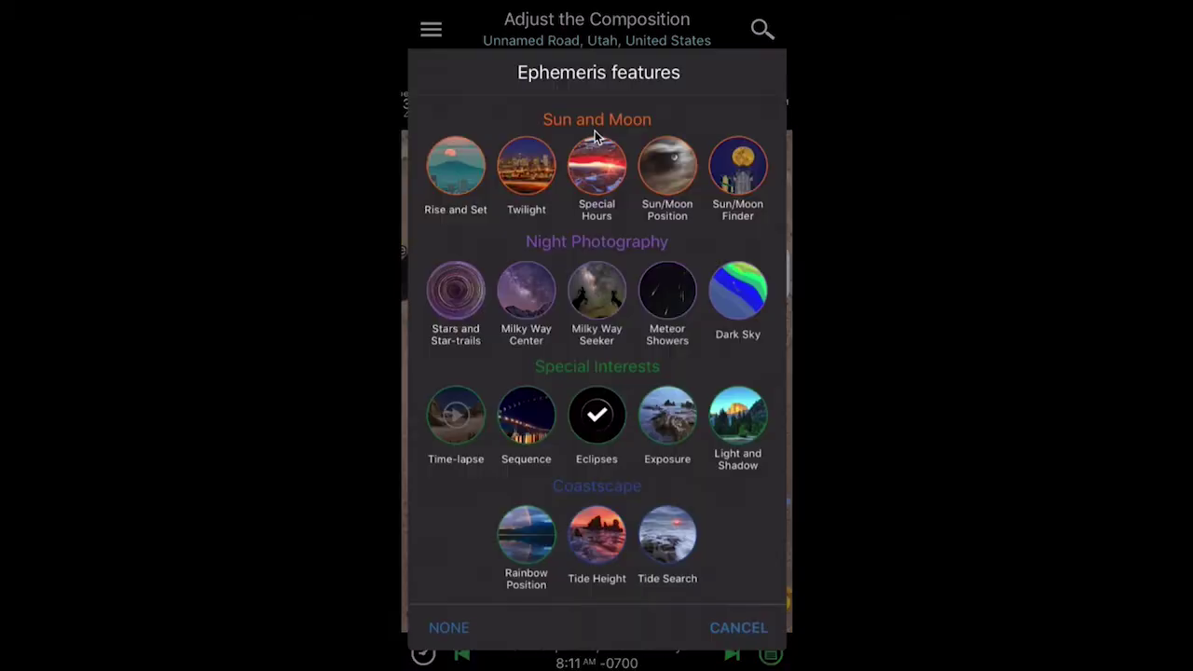
pyautogui.click(524, 427)
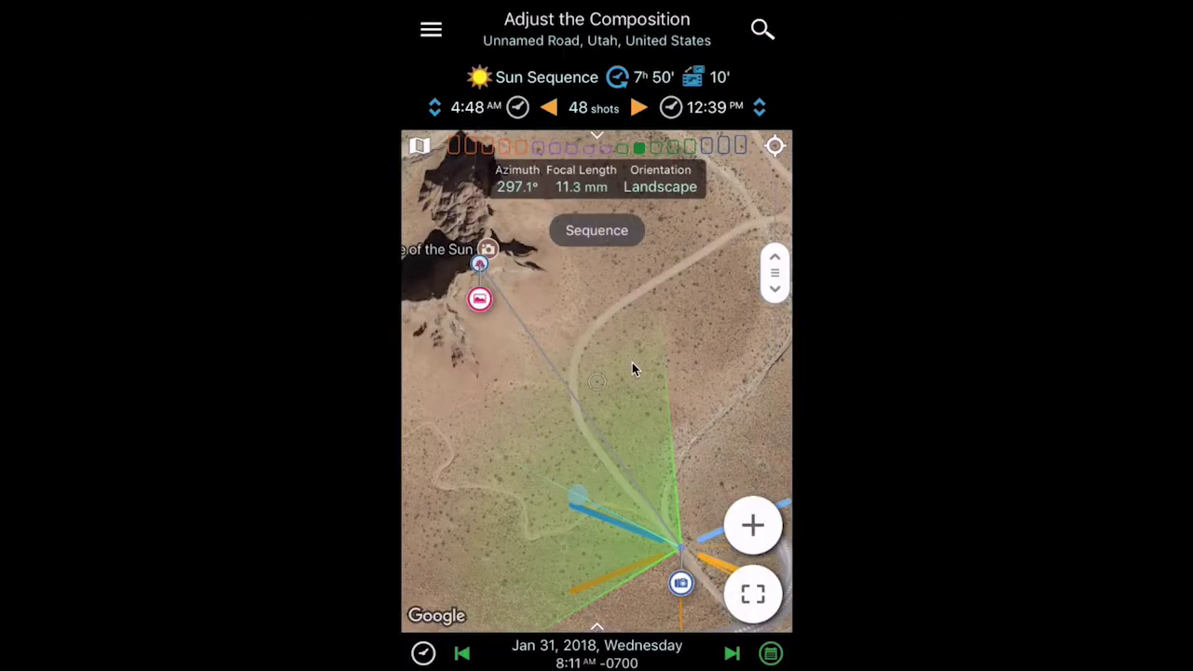
pyautogui.click(746, 106)
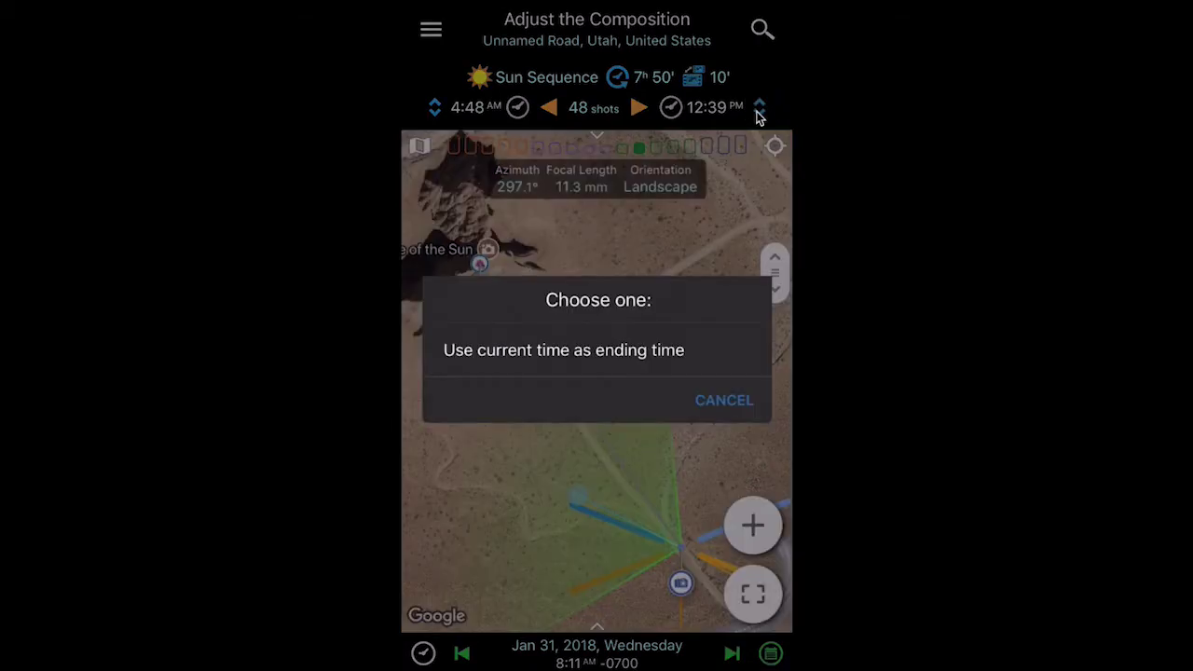
pyautogui.click(637, 364)
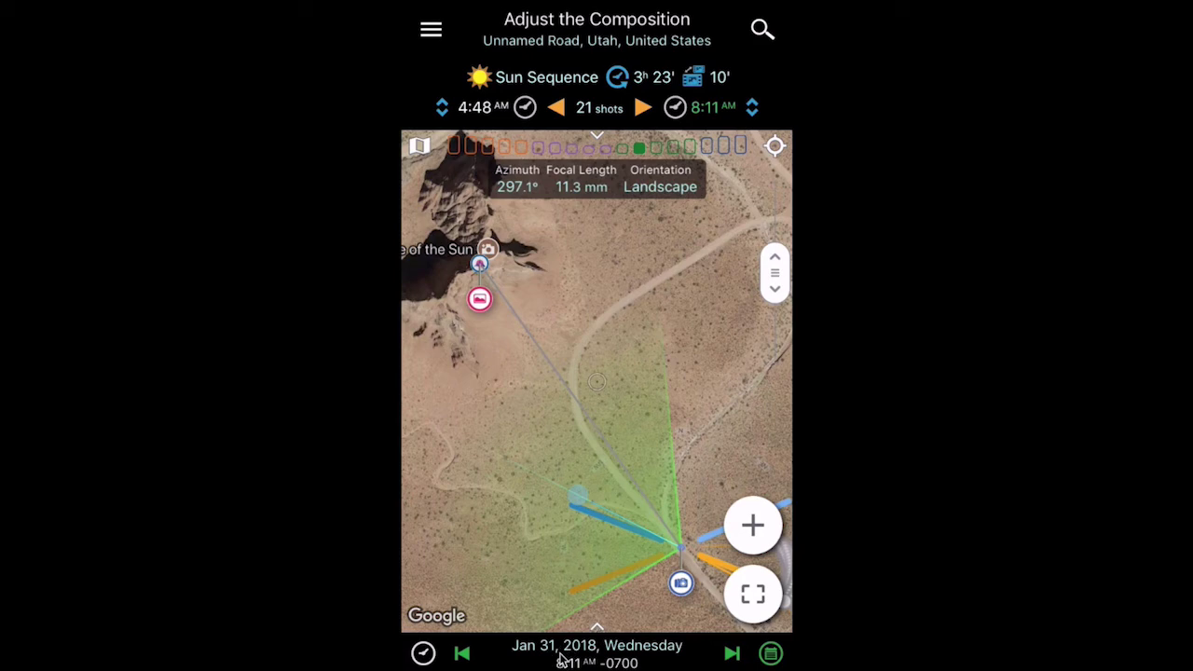
# Step: Change the sequence type to Moon Sequence and preview it in the VR viewfinder
pyautogui.click(530, 82)
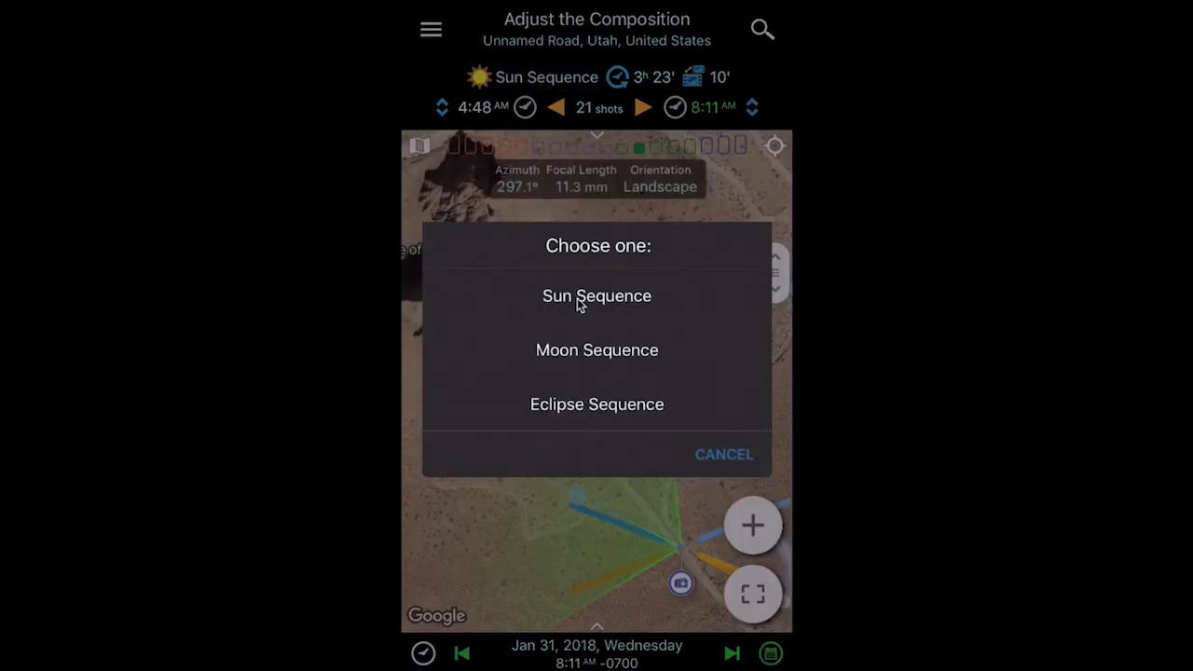
pyautogui.click(597, 351)
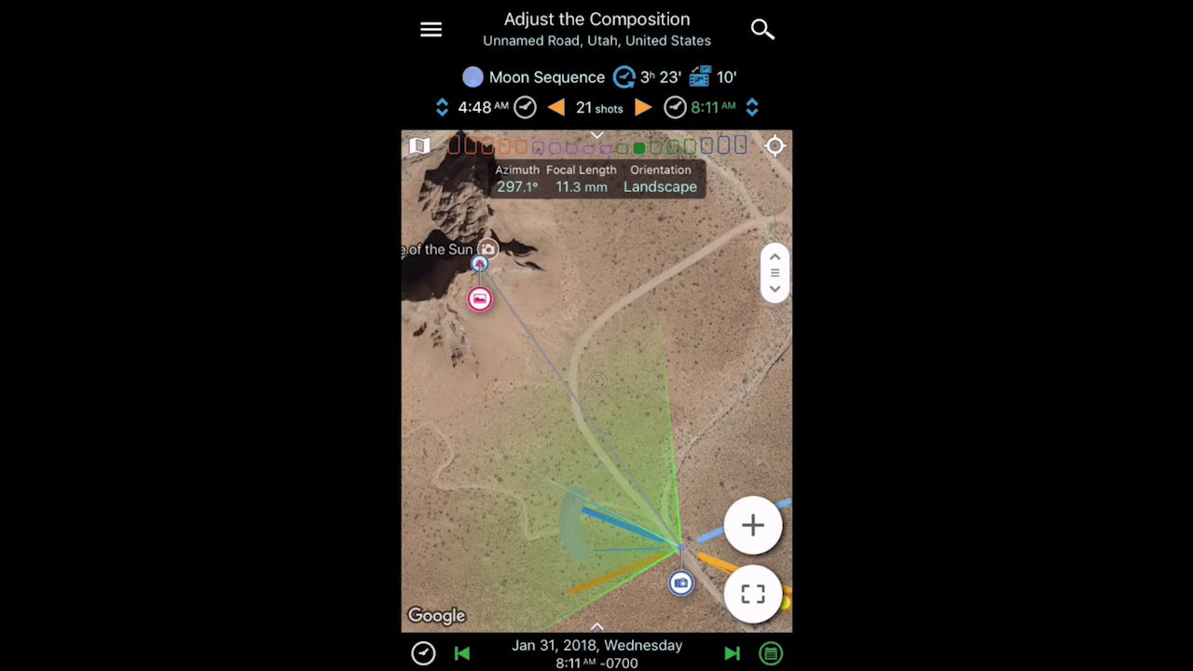
pyautogui.click(753, 595)
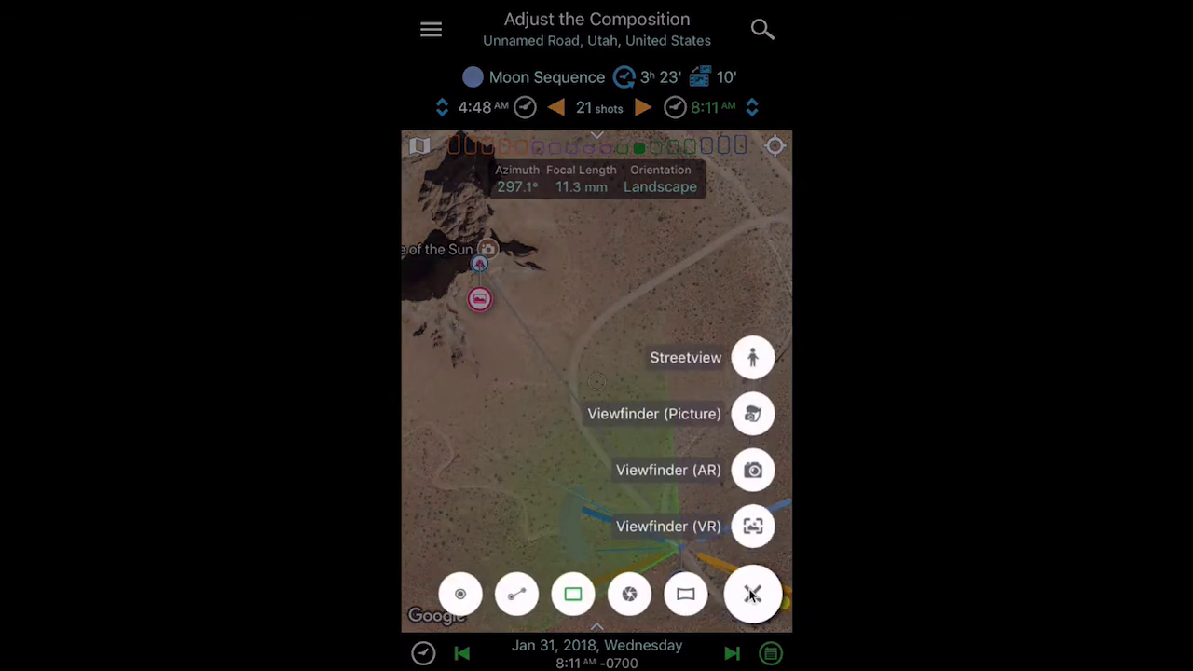
pyautogui.click(753, 528)
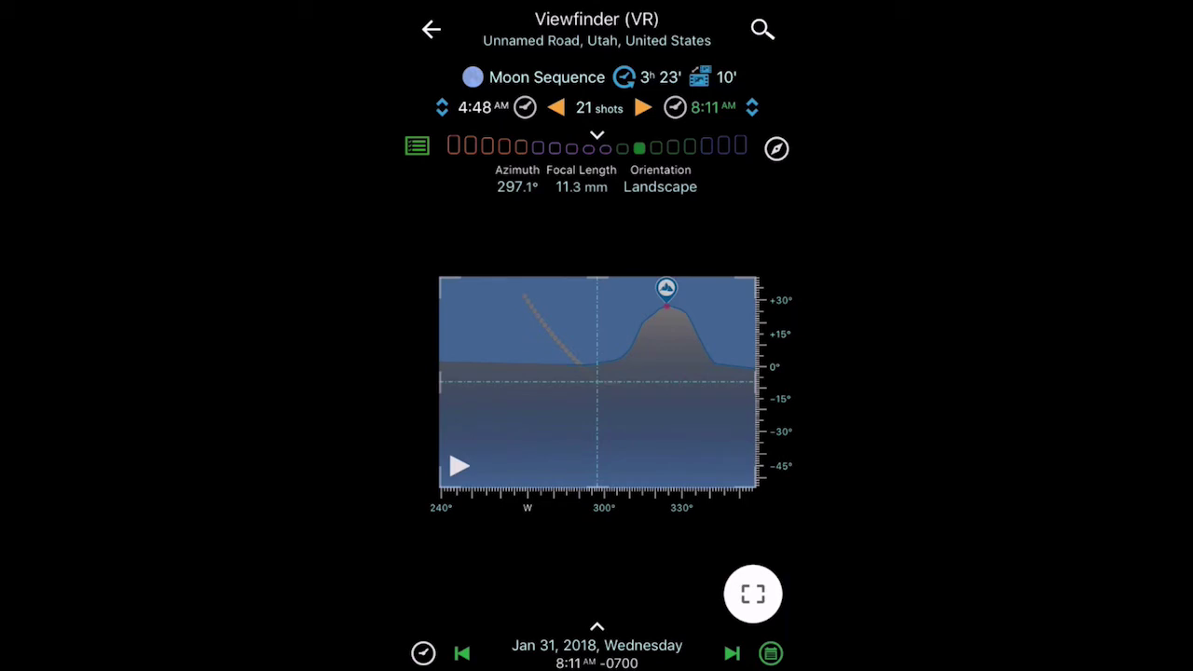
# Step: Simulate the moon's path, set the time to 7:18 AM, and zoom to about 26.4 mm at an azimuth of about 296.5°
pyautogui.click(459, 466)
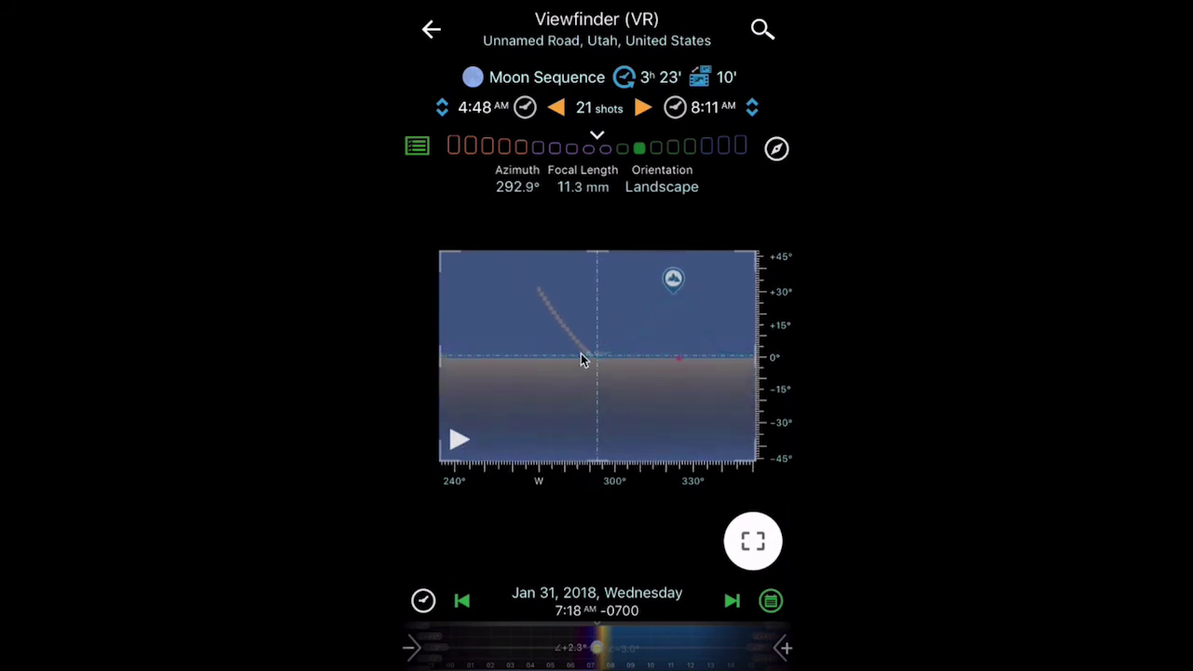
pyautogui.scroll(5, 706, 309)
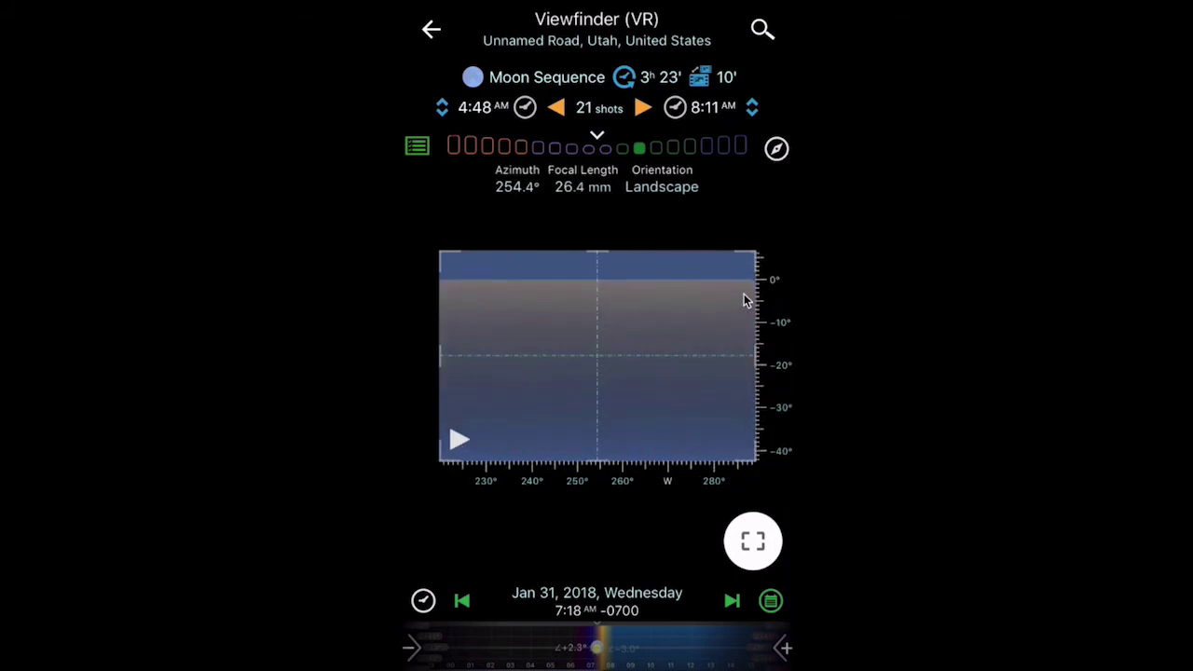
pyautogui.moveTo(744, 300); pyautogui.dragTo(562, 351)
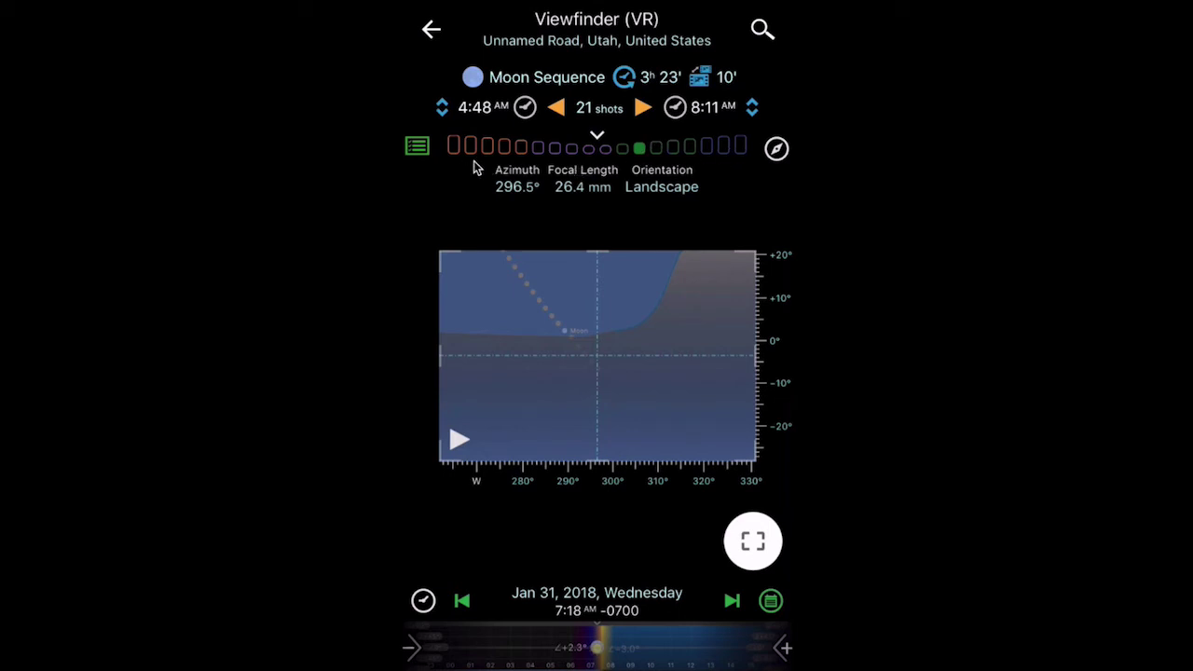
# Step: Examine the moon's eclipse phase and the twilight times for 7:18 AM in the VR viewfinder
pyautogui.click(658, 150)
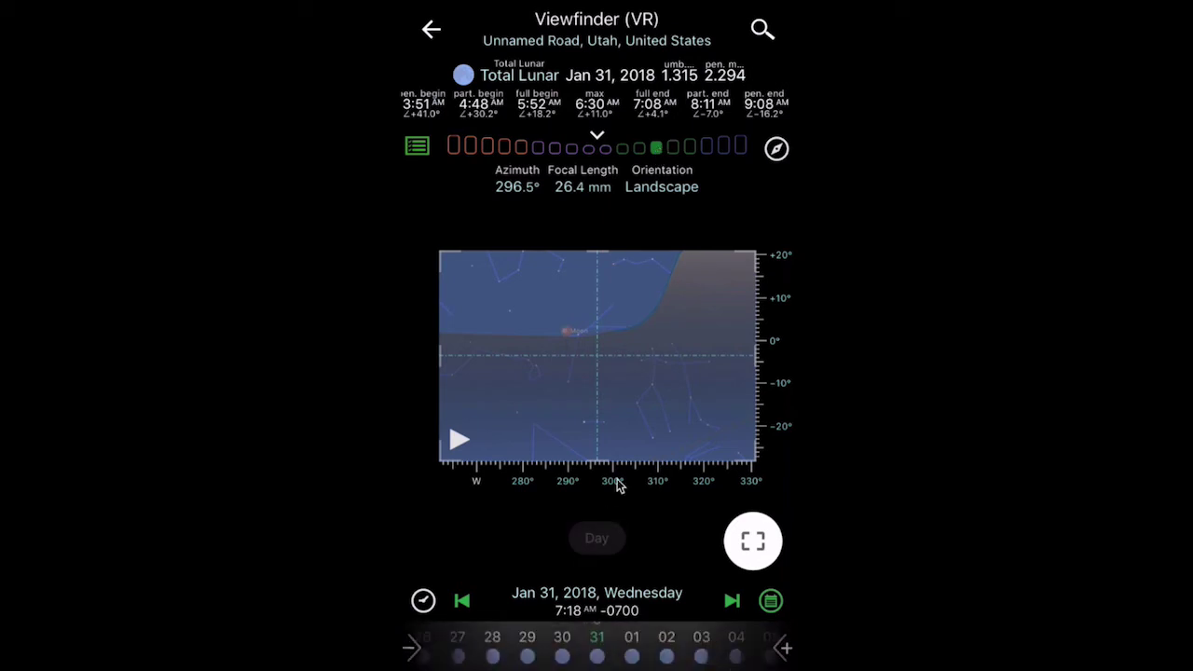
pyautogui.click(567, 604)
pyautogui.click(569, 607)
pyautogui.click(570, 609)
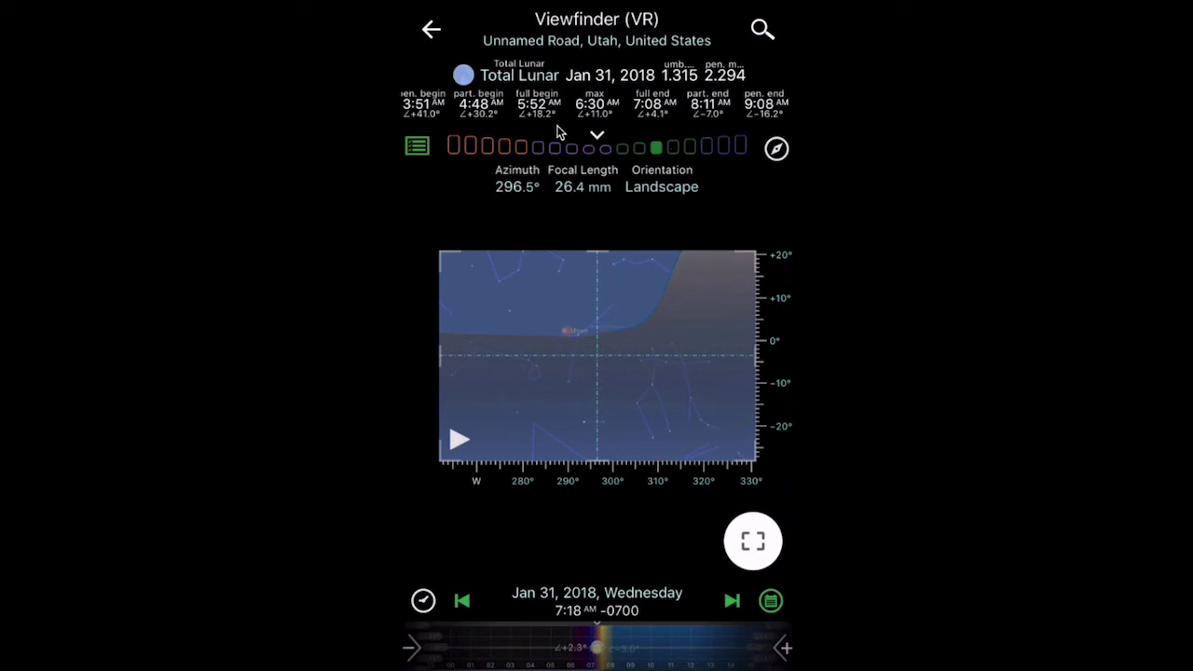
pyautogui.click(472, 147)
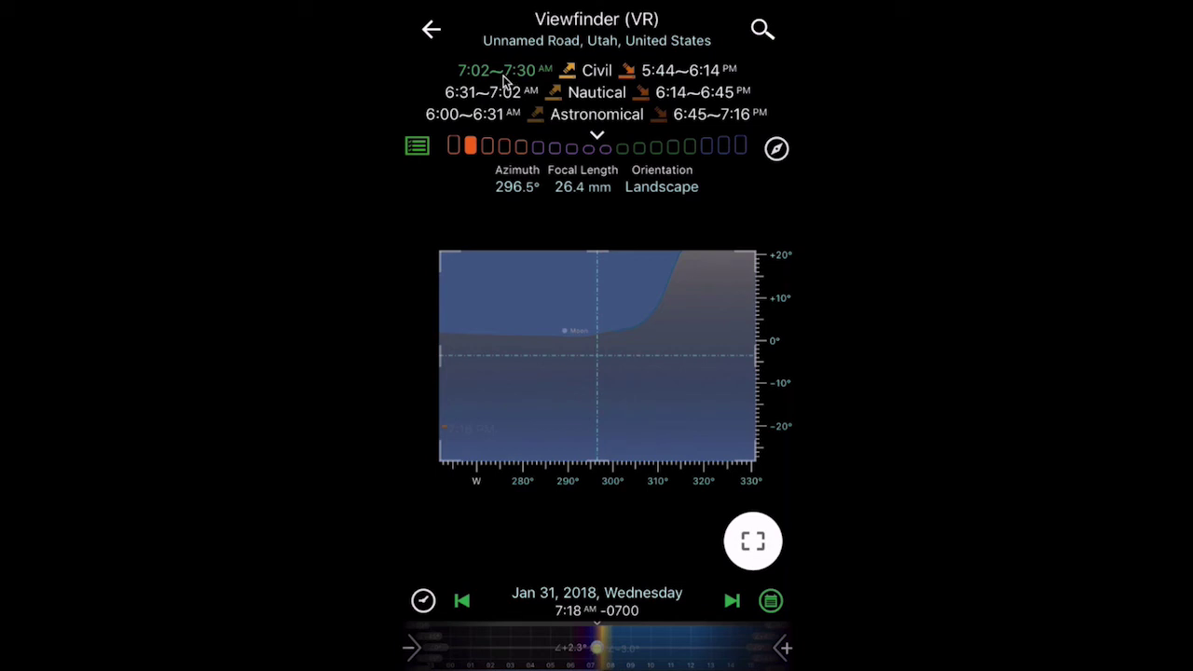
# Step: Return to the moon sequence, widen its view to about 19.2 mm, and move the camera north on the map, closer to the temple
pyautogui.click(639, 149)
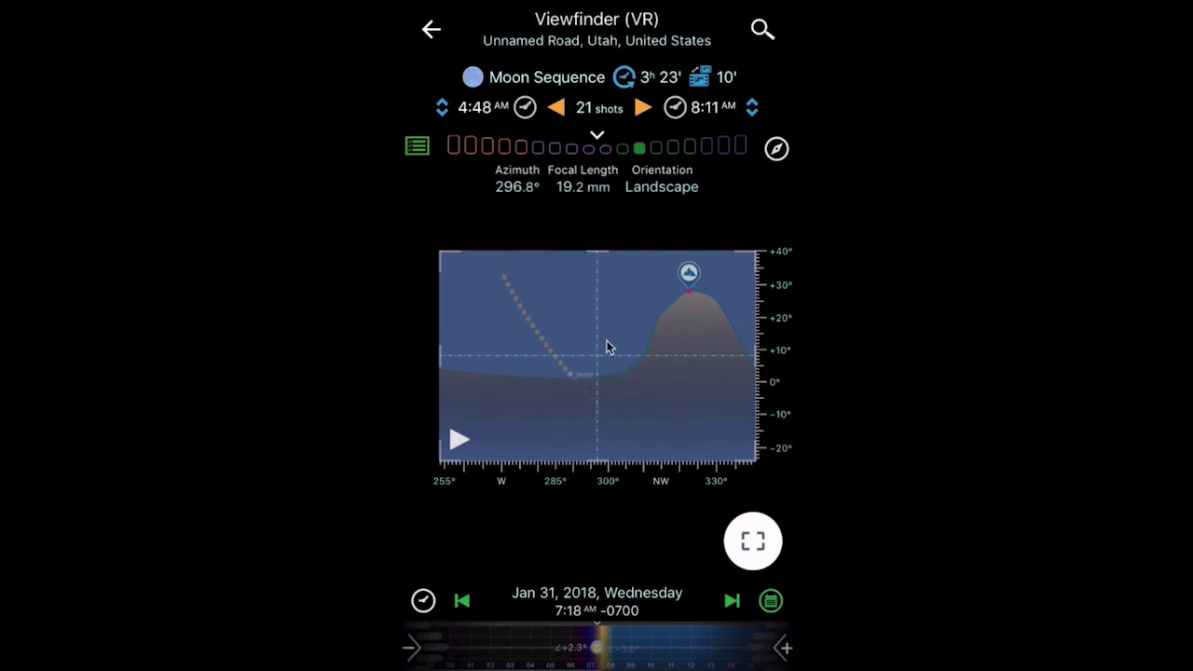
pyautogui.click(431, 30)
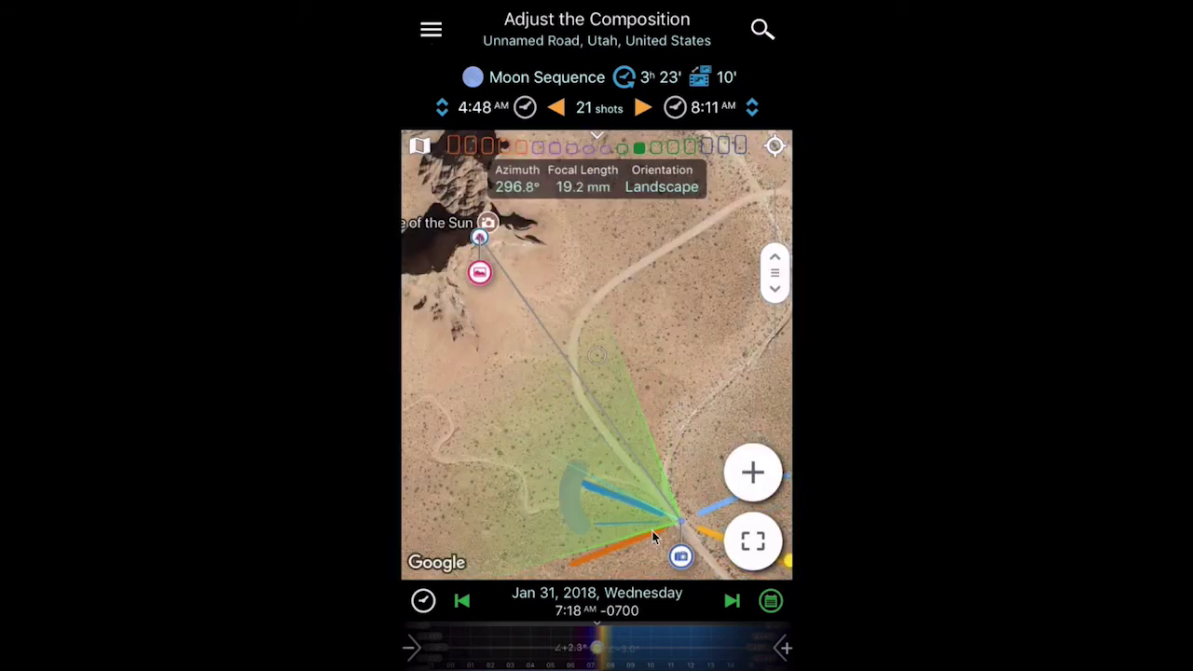
pyautogui.click(675, 555)
pyautogui.moveTo(673, 553); pyautogui.dragTo(676, 444)
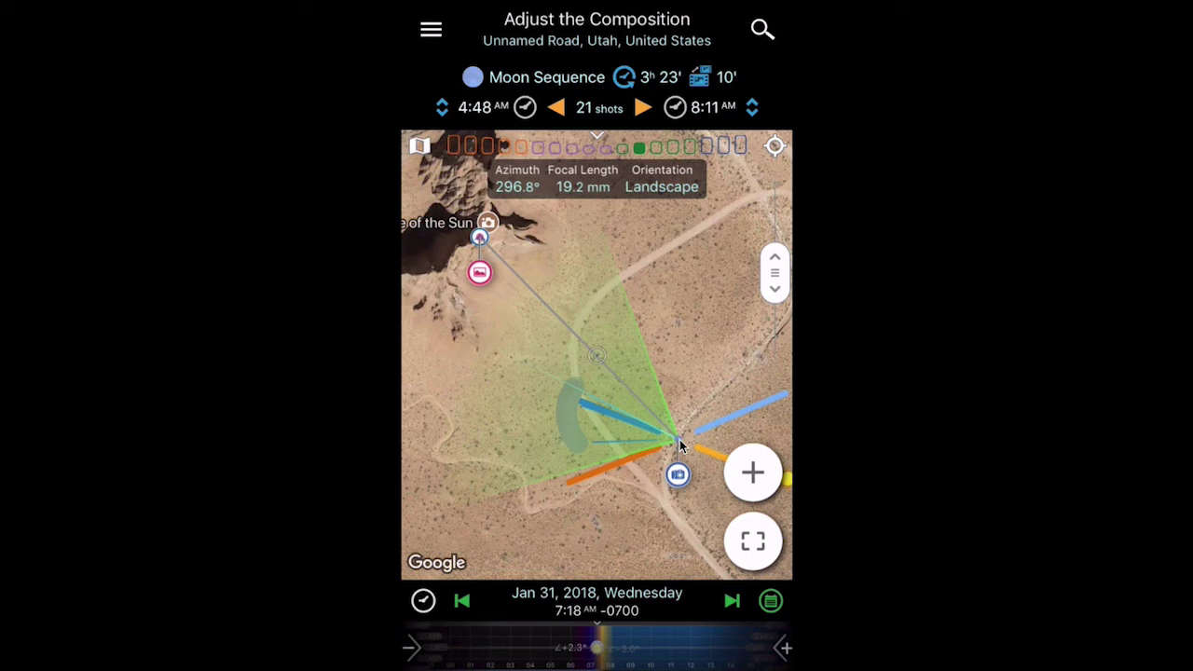
# Step: Preview the moon sequence from the new camera position in the VR viewfinder and return to the map
pyautogui.click(753, 473)
pyautogui.click(753, 474)
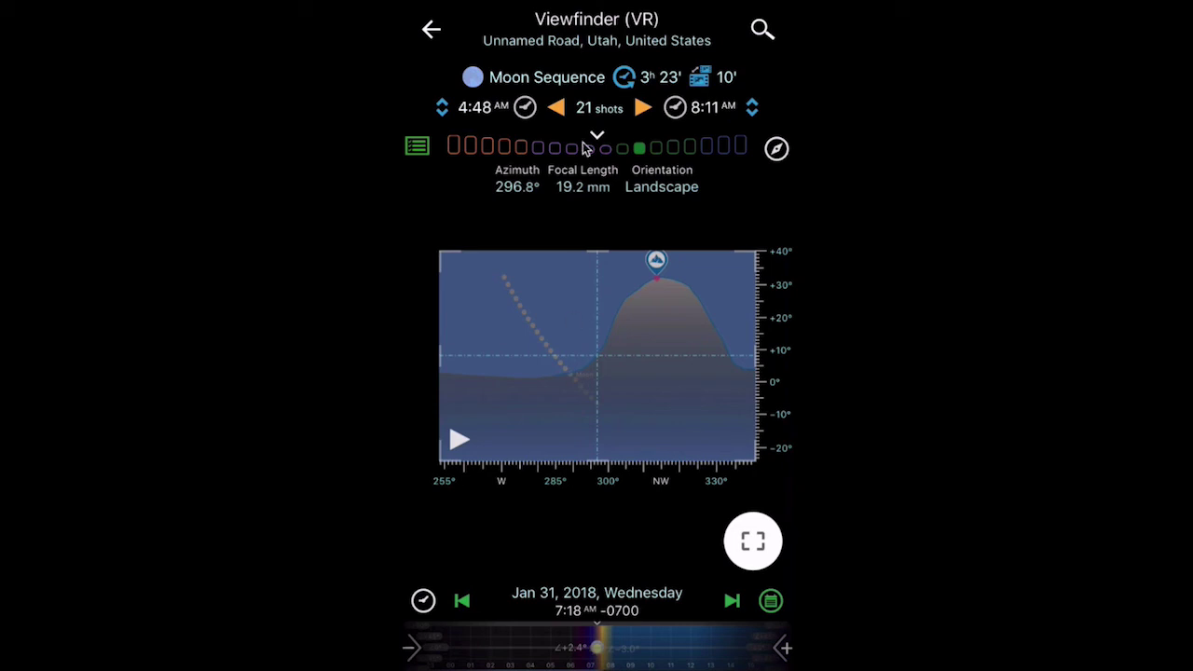
pyautogui.click(432, 29)
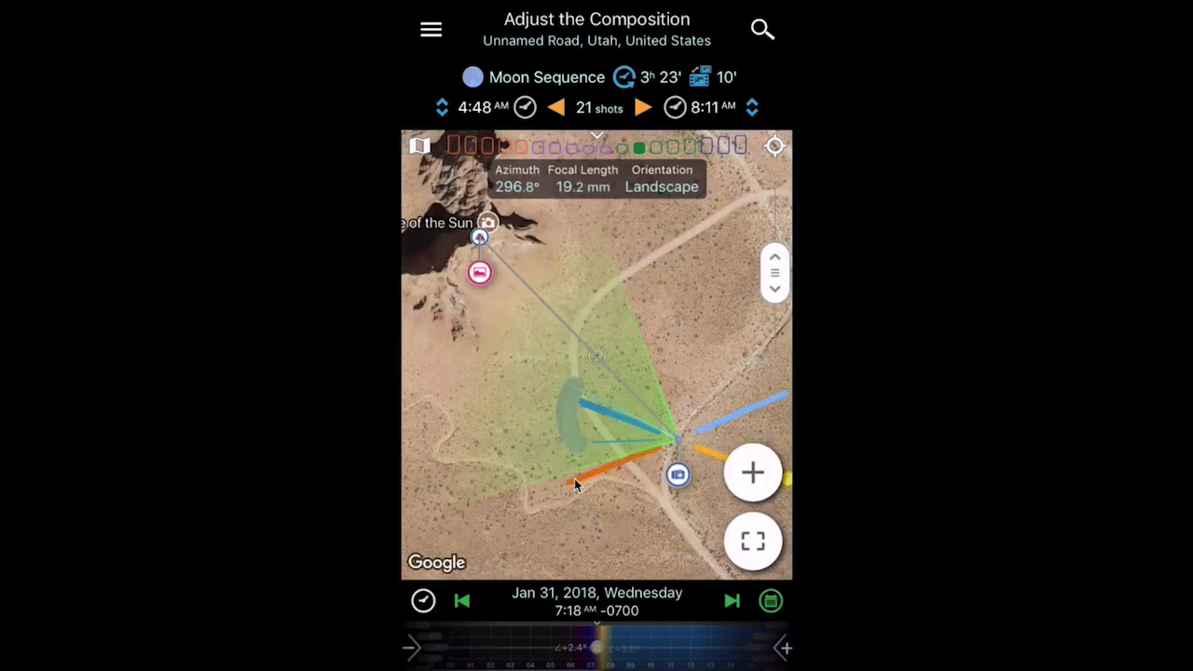
# Step: Move the camera northeast along the dirt track on the map and open the VR viewfinder from that position
pyautogui.moveTo(678, 452); pyautogui.dragTo(732, 381)
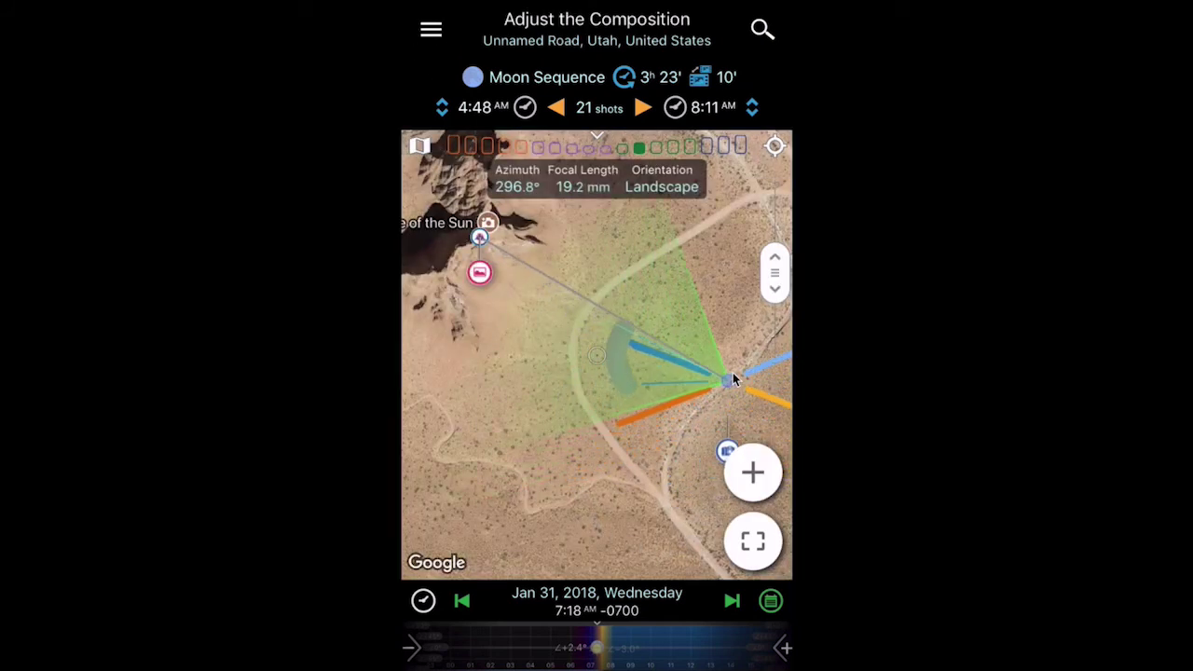
pyautogui.click(753, 541)
pyautogui.click(753, 477)
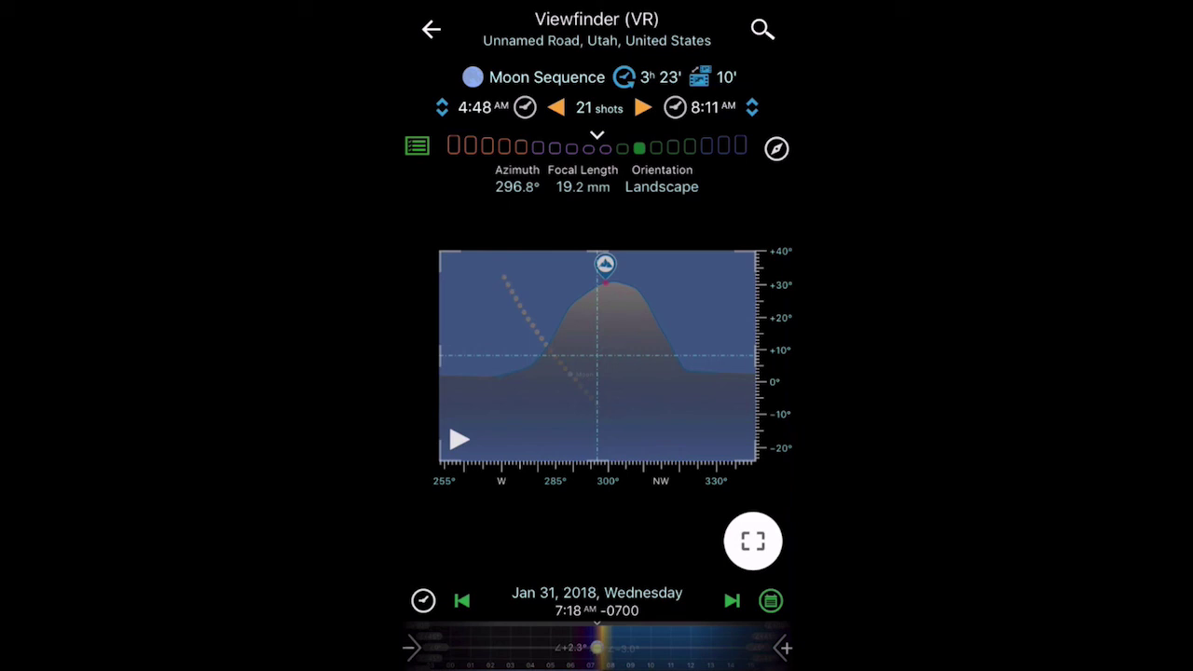
# Step: Zoom the viewfinder to about 67.5 mm at an azimuth of about 286.8°, where the moon's path crosses the temple's slope
pyautogui.moveTo(565, 426); pyautogui.dragTo(603, 426)
pyautogui.scroll(2, 603, 426)
pyautogui.scroll(4, 594, 378)
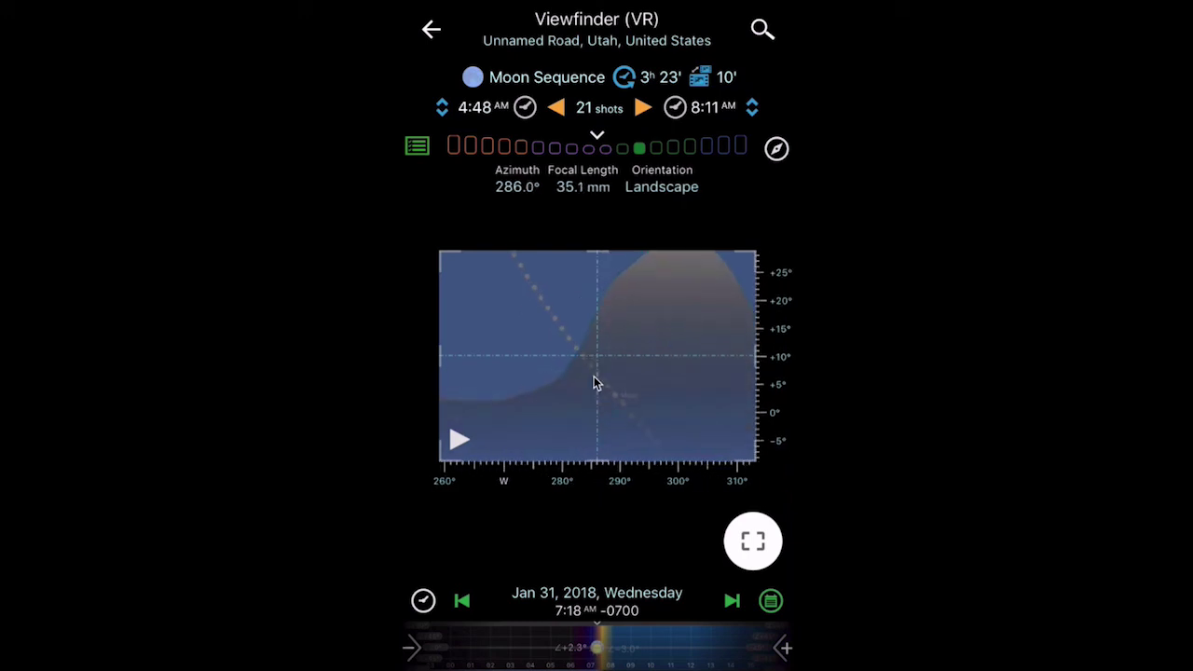
pyautogui.scroll(3, 594, 397)
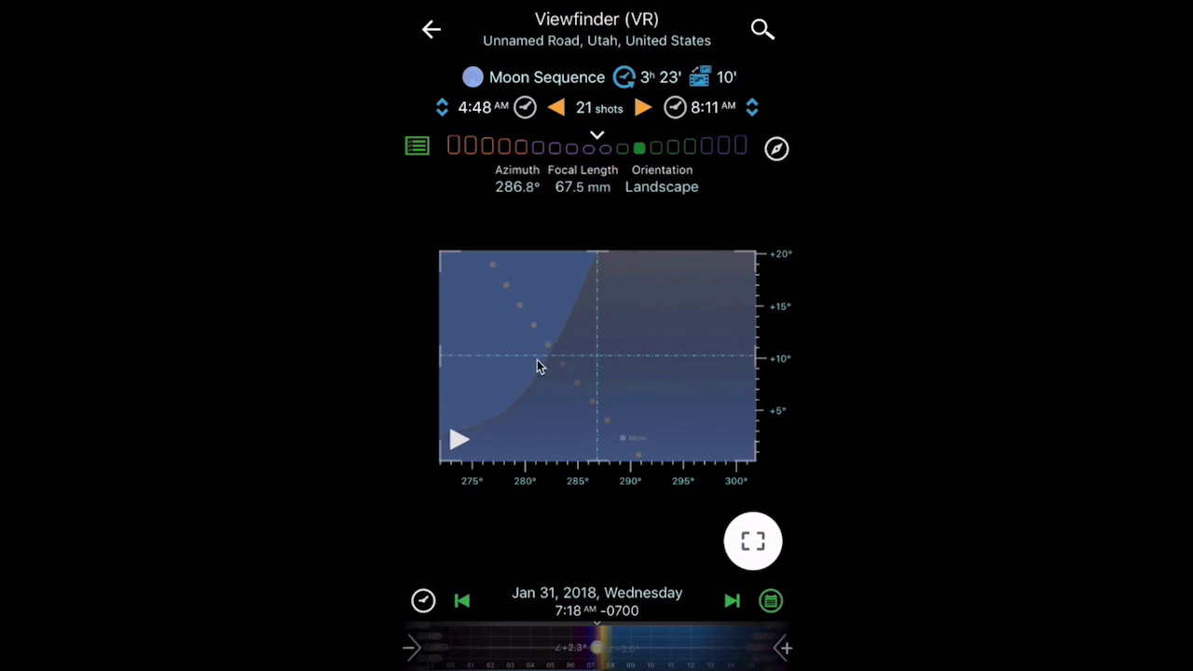
# Step: Switch the timeline to the minute scale and set the time back to 6:29:33 AM, with the moon at the temple's slope
pyautogui.click(596, 640)
pyautogui.hscroll(-6, 597, 642)
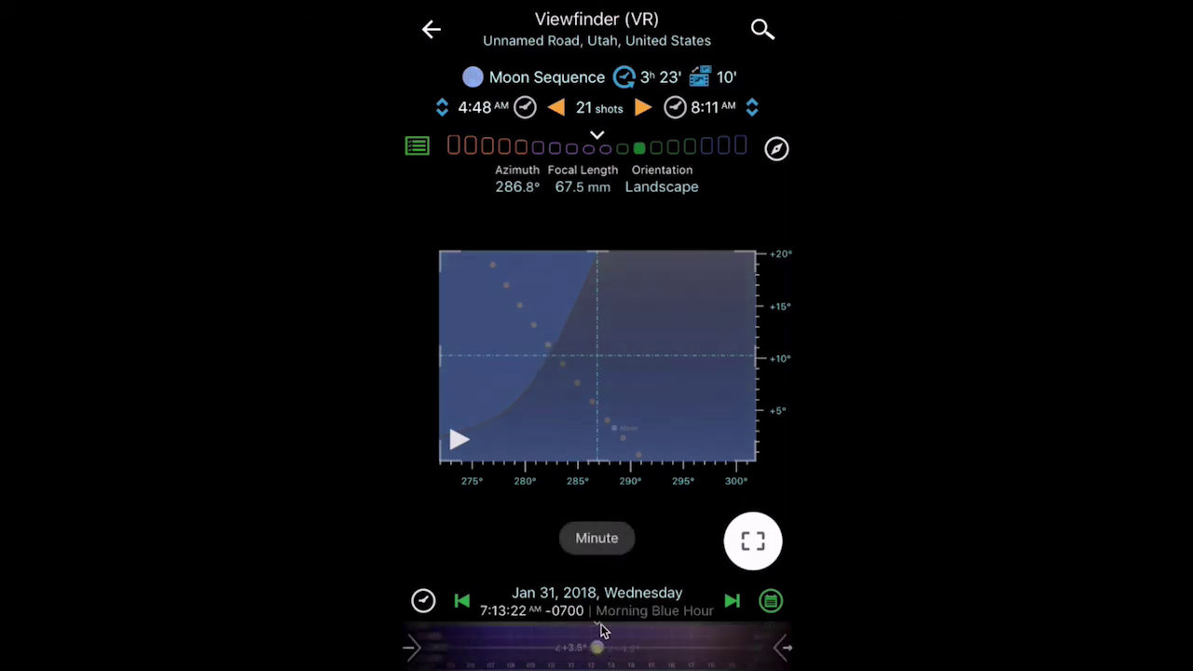
pyautogui.hscroll(-10, 608, 446)
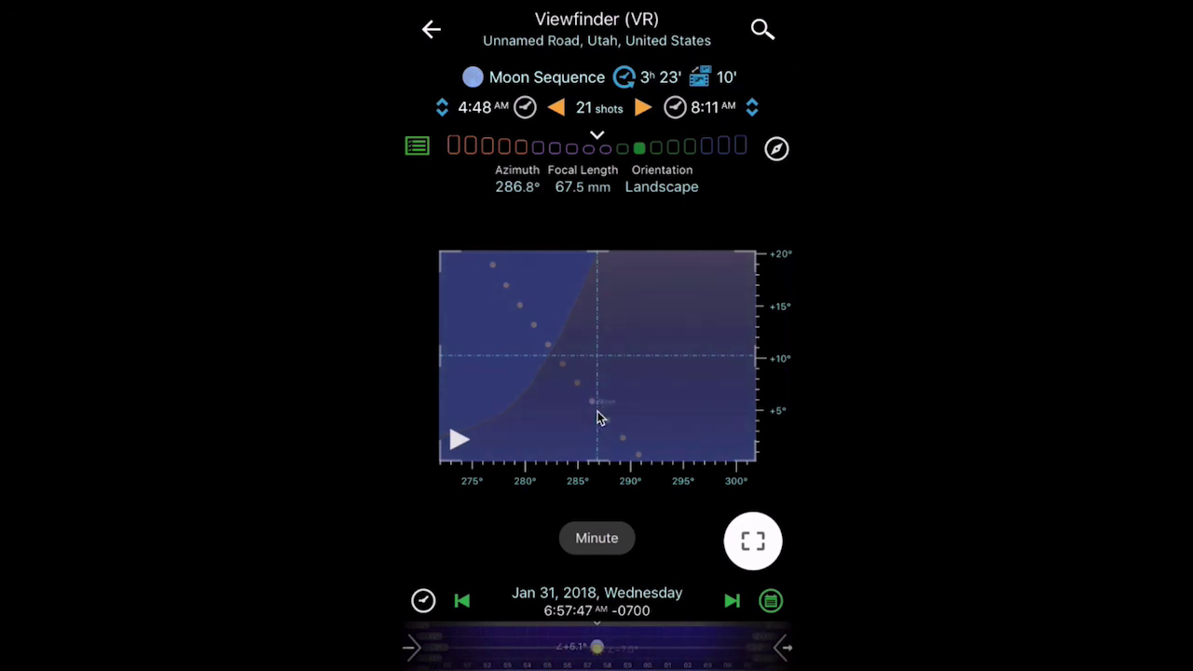
pyautogui.hscroll(-10, 594, 409)
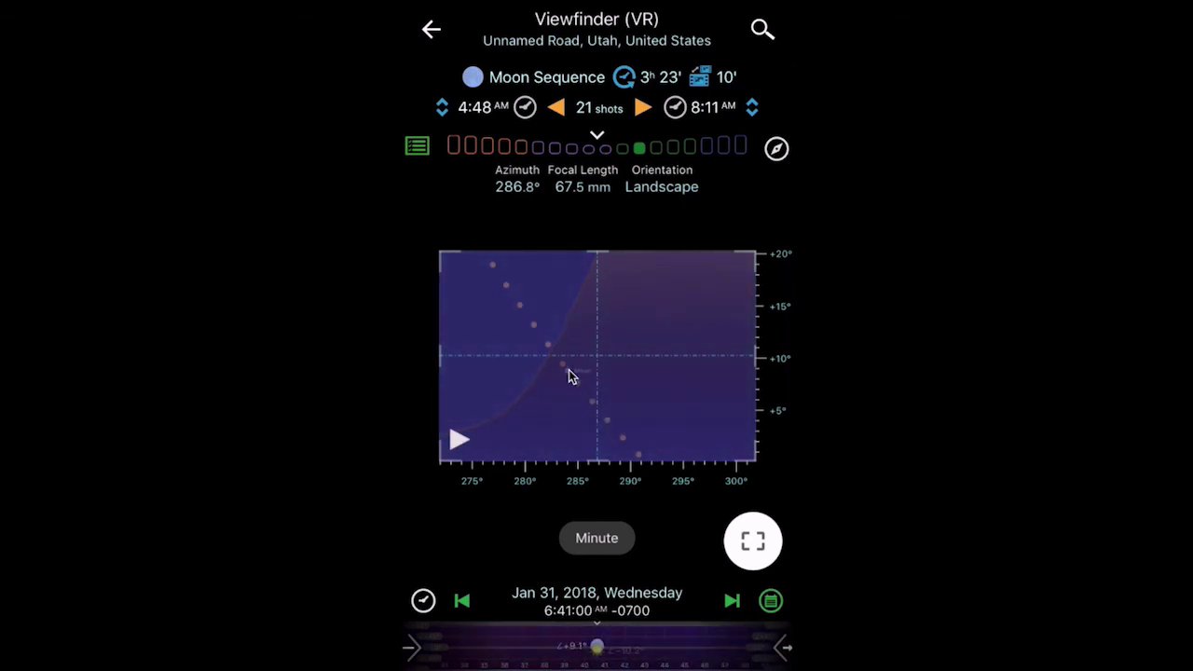
pyautogui.hscroll(-6, 565, 368)
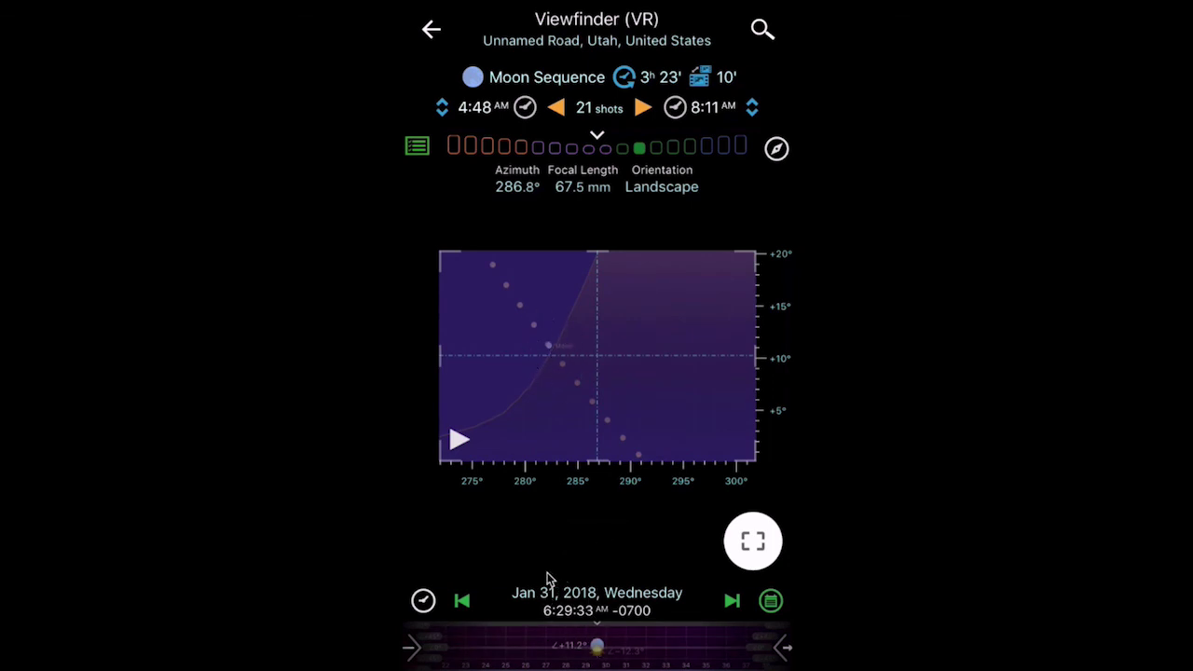
# Step: Check the twilight and lunar eclipse times, and reframe the moon sequence at about 20.9 mm and an azimuth of about 285.4°
pyautogui.click(472, 148)
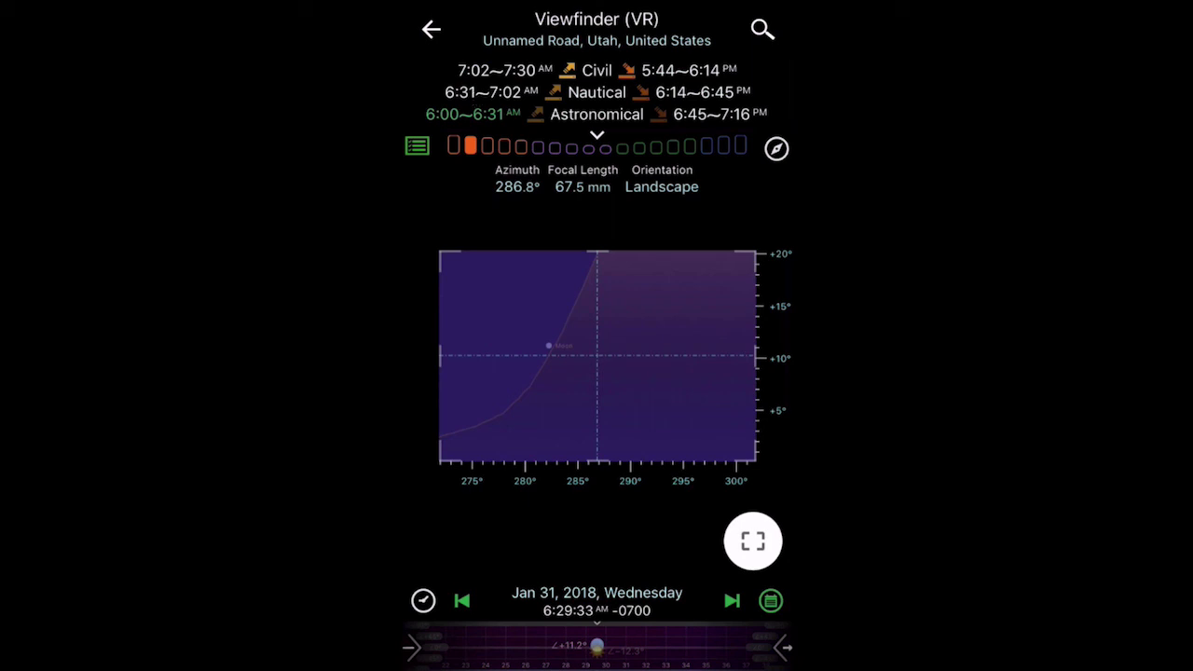
pyautogui.click(642, 146)
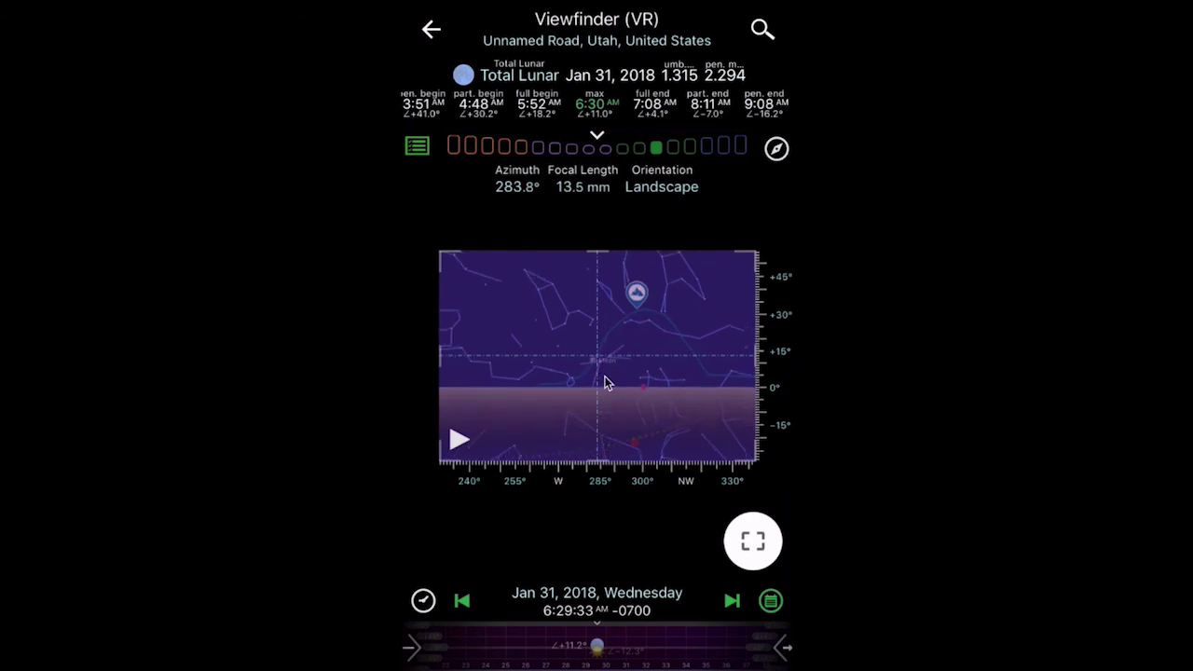
pyautogui.scroll(3, 604, 382)
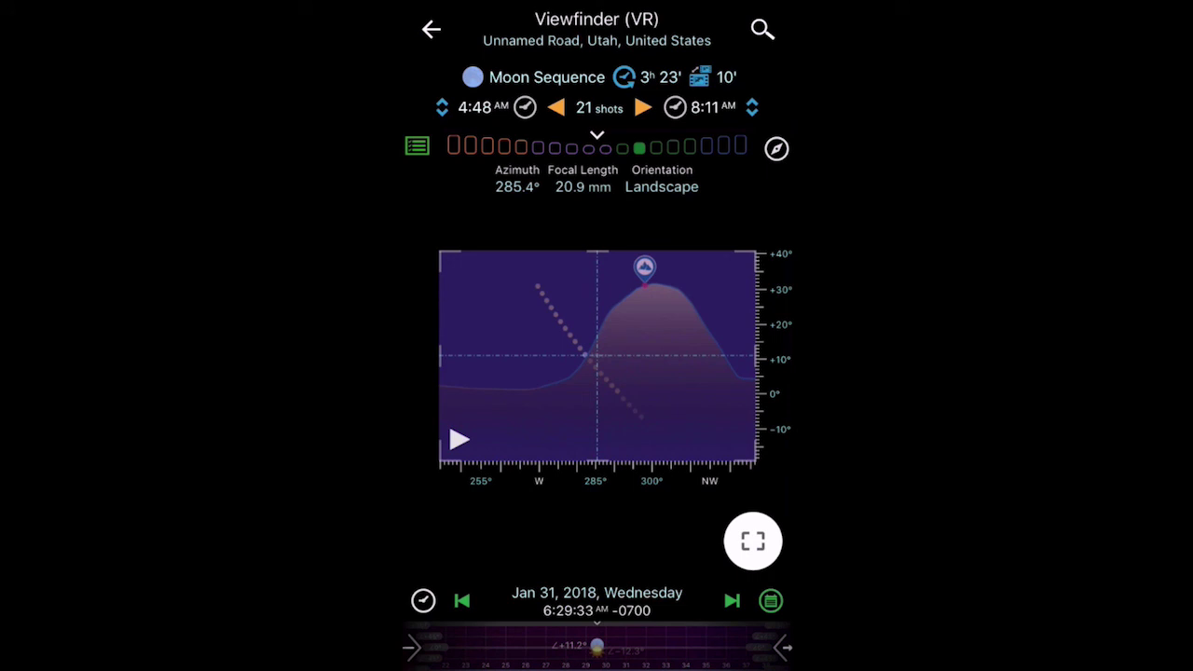
# Step: Review the sun and moon rise and set times and the special hours, and return to the map
pyautogui.click(587, 201)
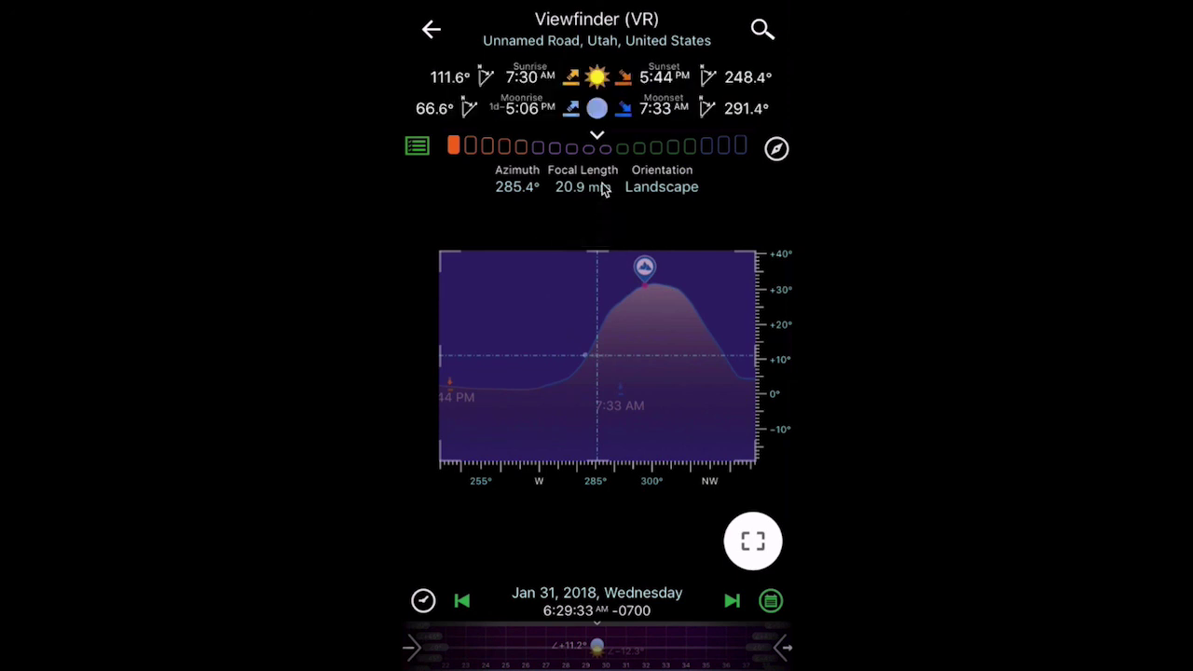
pyautogui.click(603, 189)
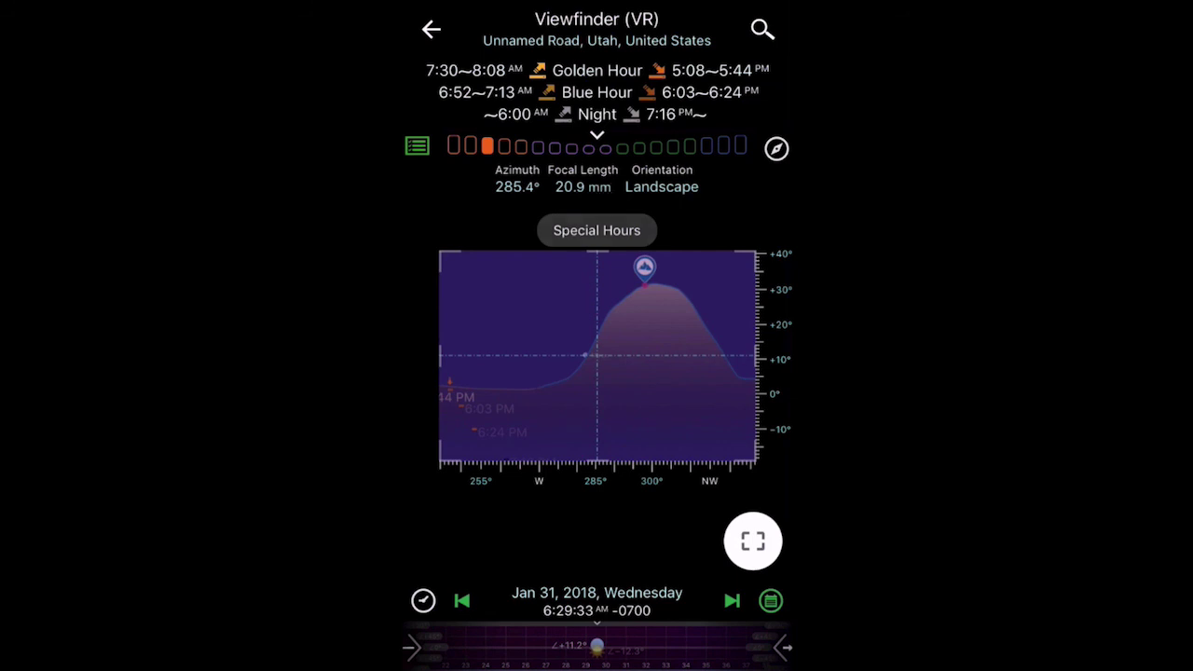
pyautogui.press('Escape')
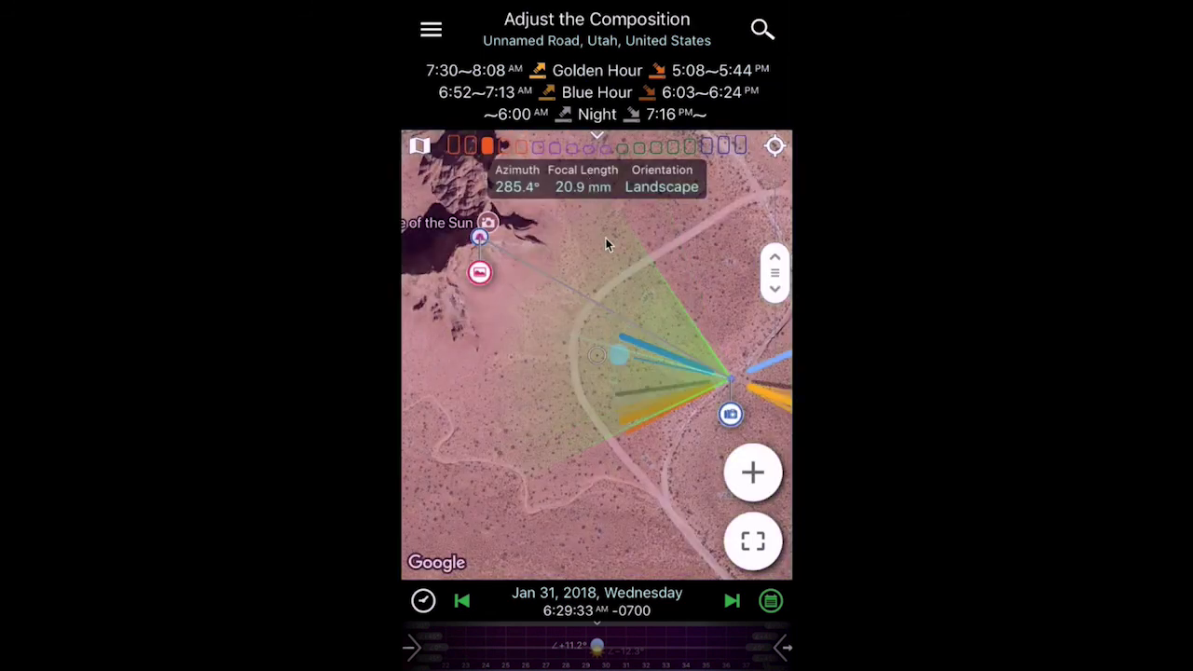
# Step: Set the focal length to 18 mm and open the VR viewfinder
pyautogui.click(582, 192)
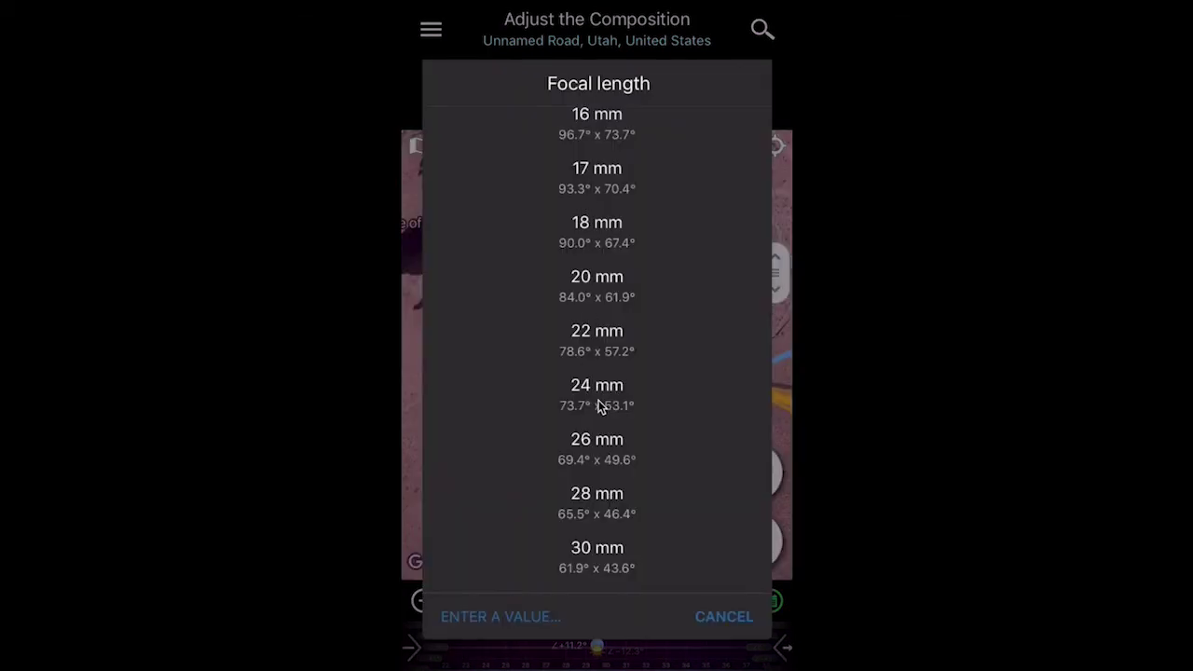
pyautogui.scroll(3, 514, 479)
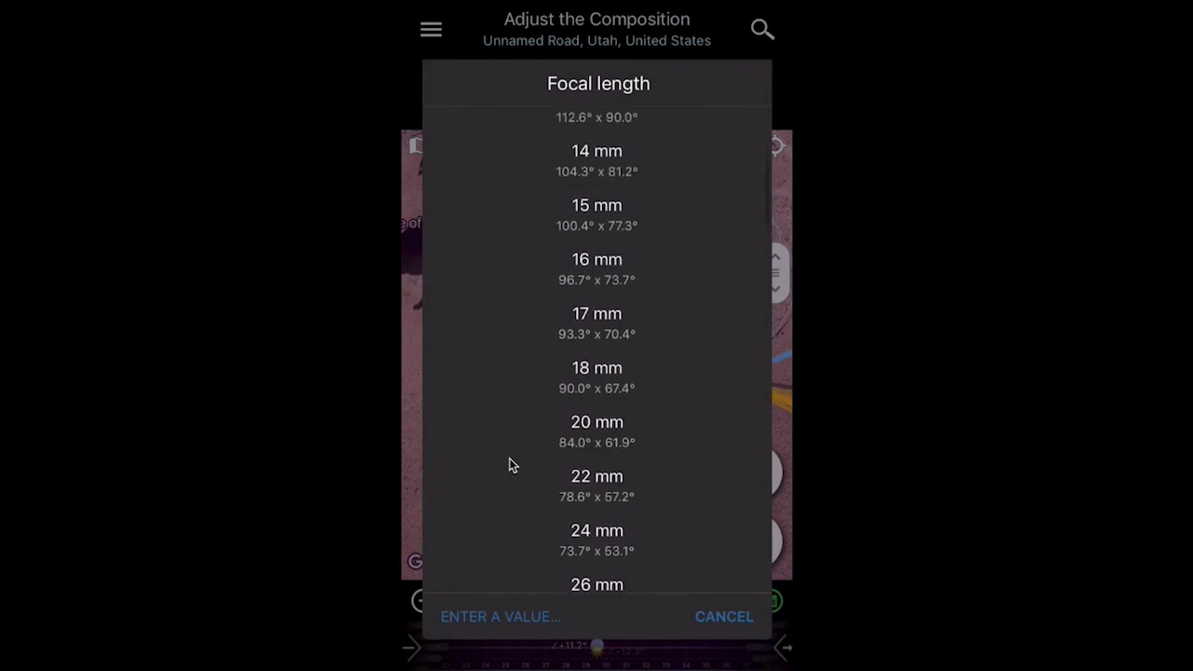
pyautogui.click(574, 372)
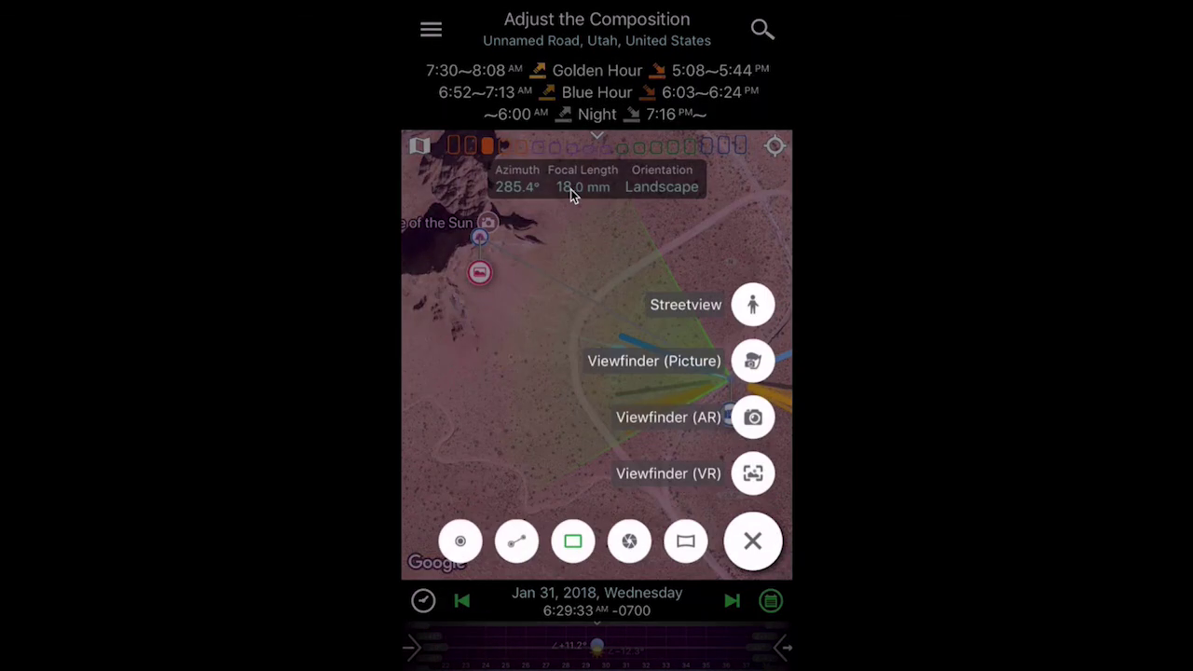
pyautogui.click(690, 474)
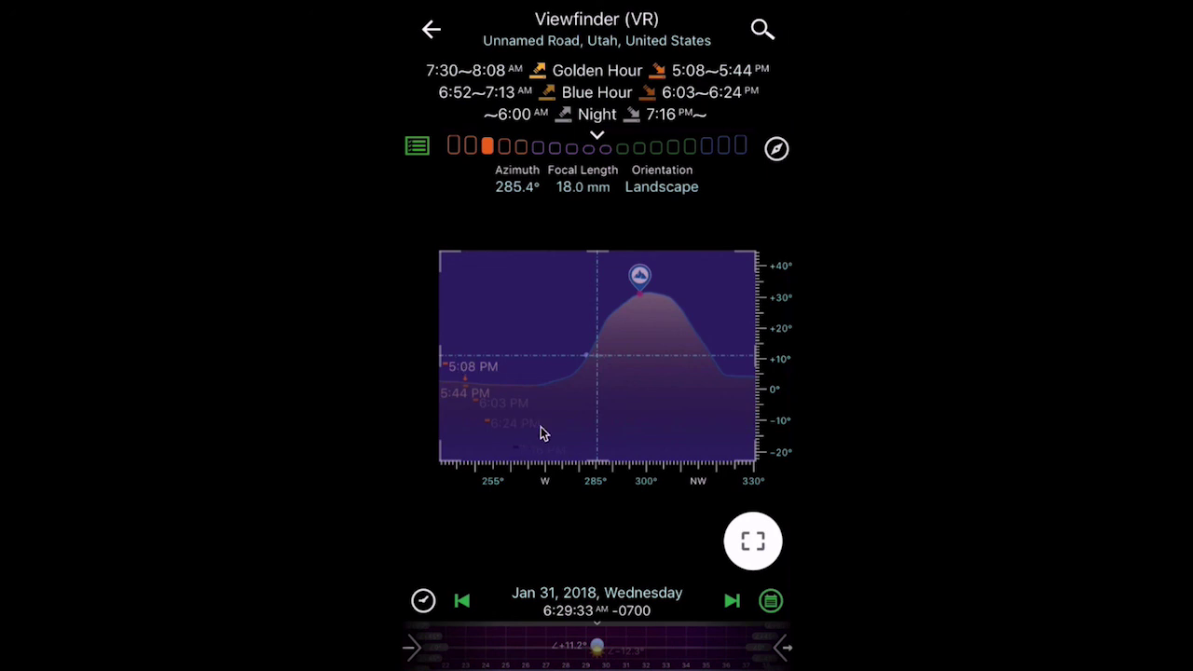
# Step: Preview the moon sequence at 18 mm in the VR viewfinder and return to the map
pyautogui.click(588, 363)
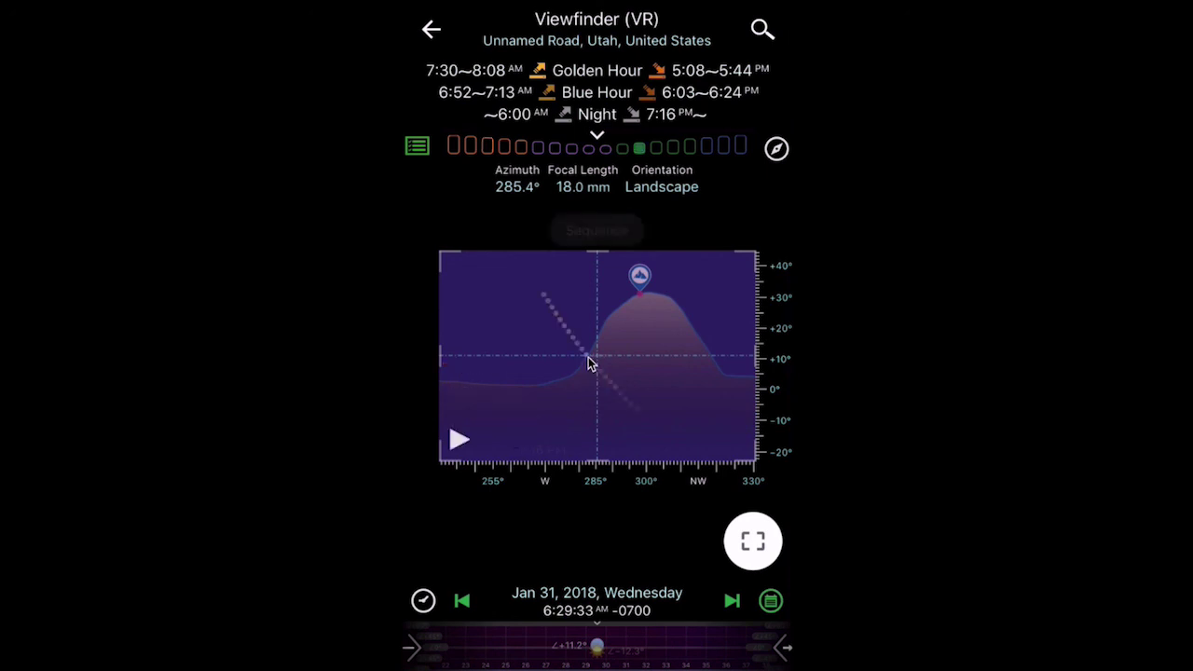
pyautogui.click(559, 232)
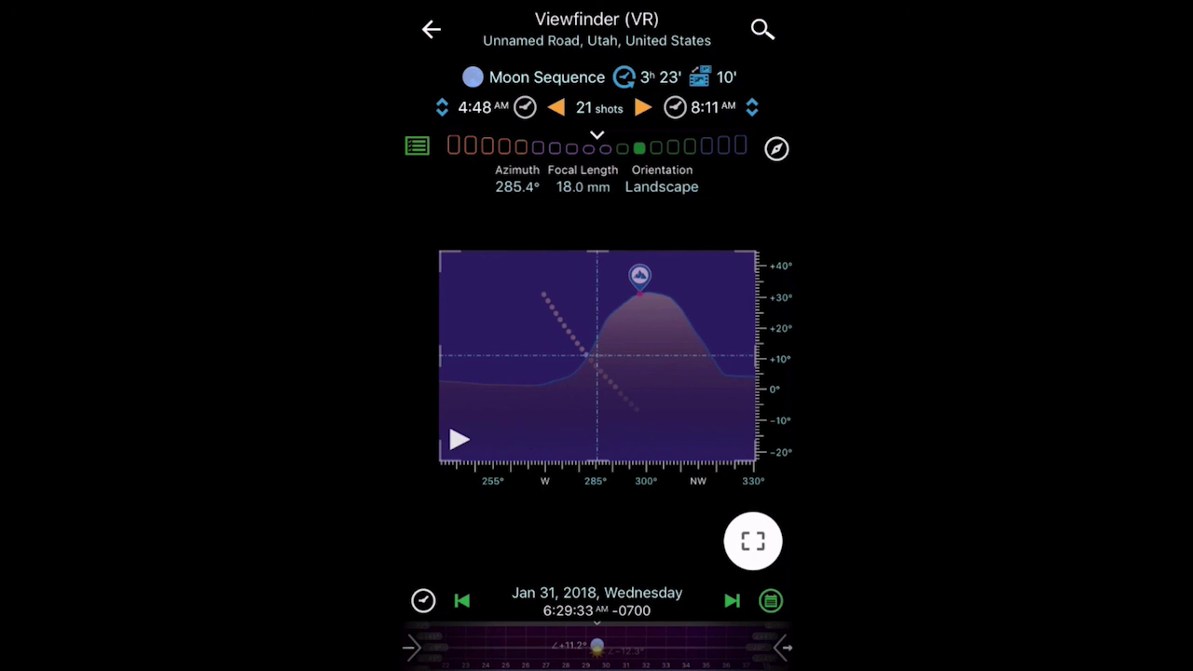
pyautogui.click(430, 29)
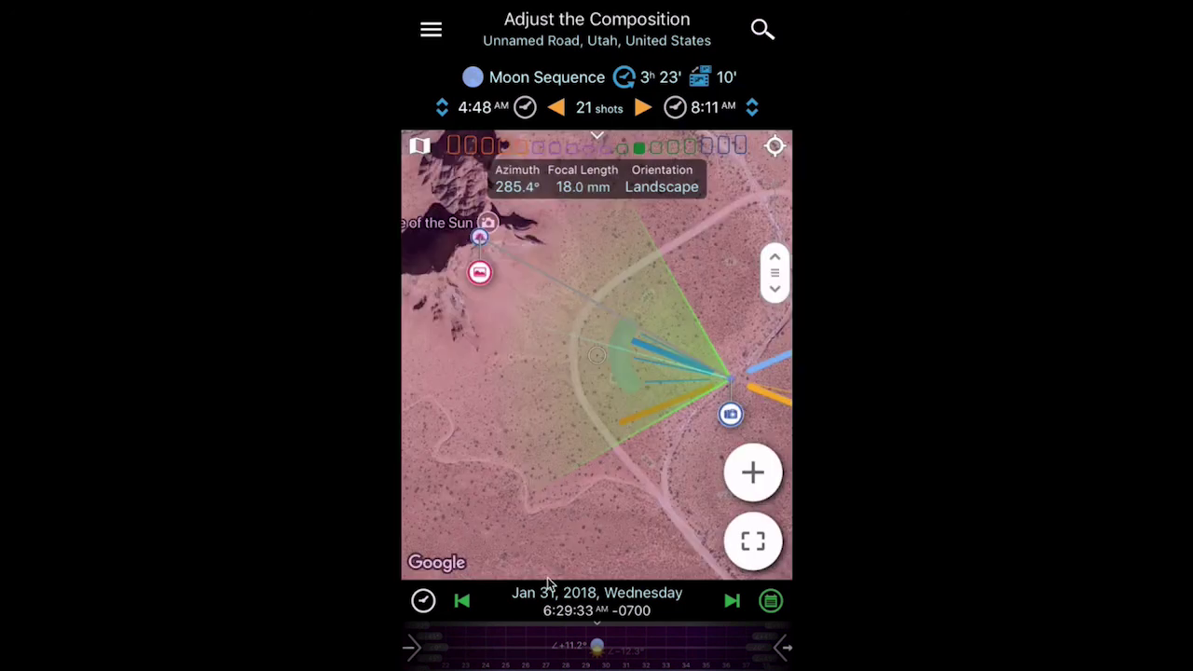
# Step: Bring the camera marker to the middle of the map and switch to setting the camera/scene location
pyautogui.moveTo(766, 417); pyautogui.dragTo(703, 421)
pyautogui.click(671, 388)
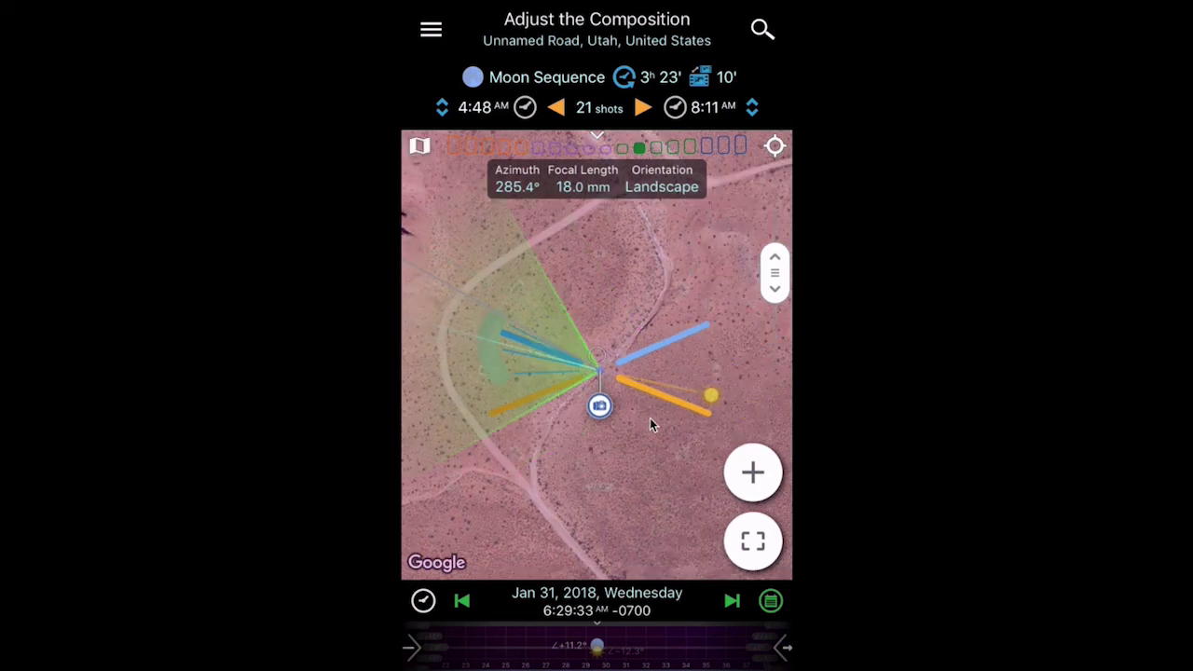
pyautogui.click(461, 542)
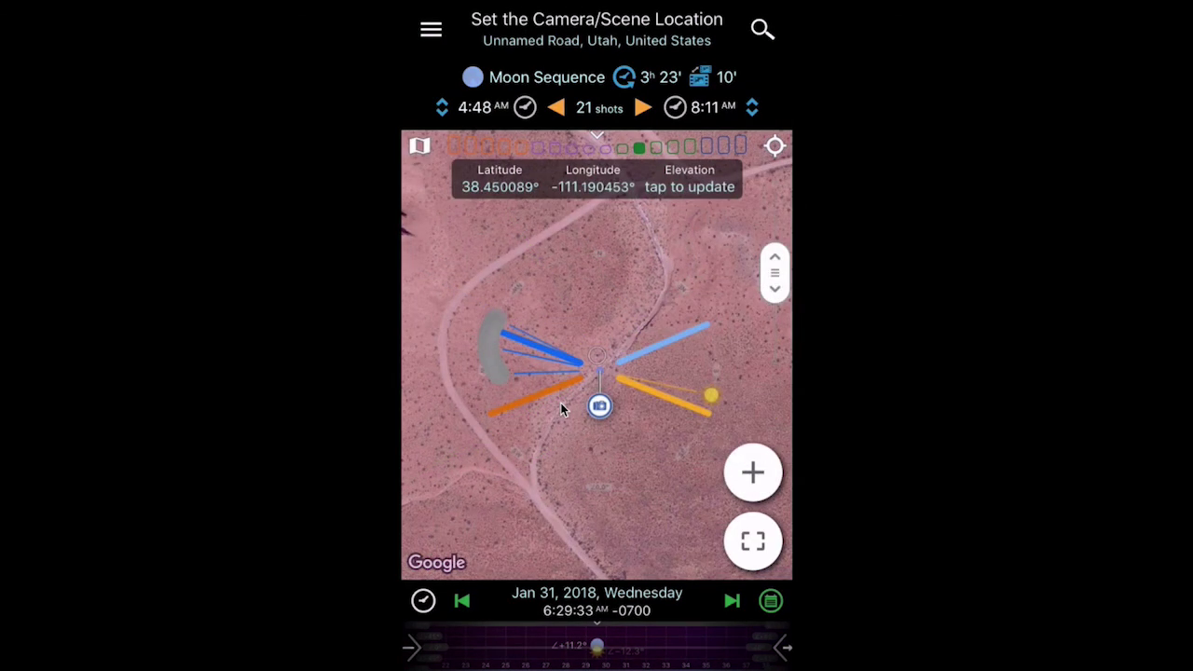
# Step: Examine the ground around the camera marker closely on the satellite map to see where it stands relative to the dirt track
pyautogui.click(602, 371)
pyautogui.scroll(2, 602, 369)
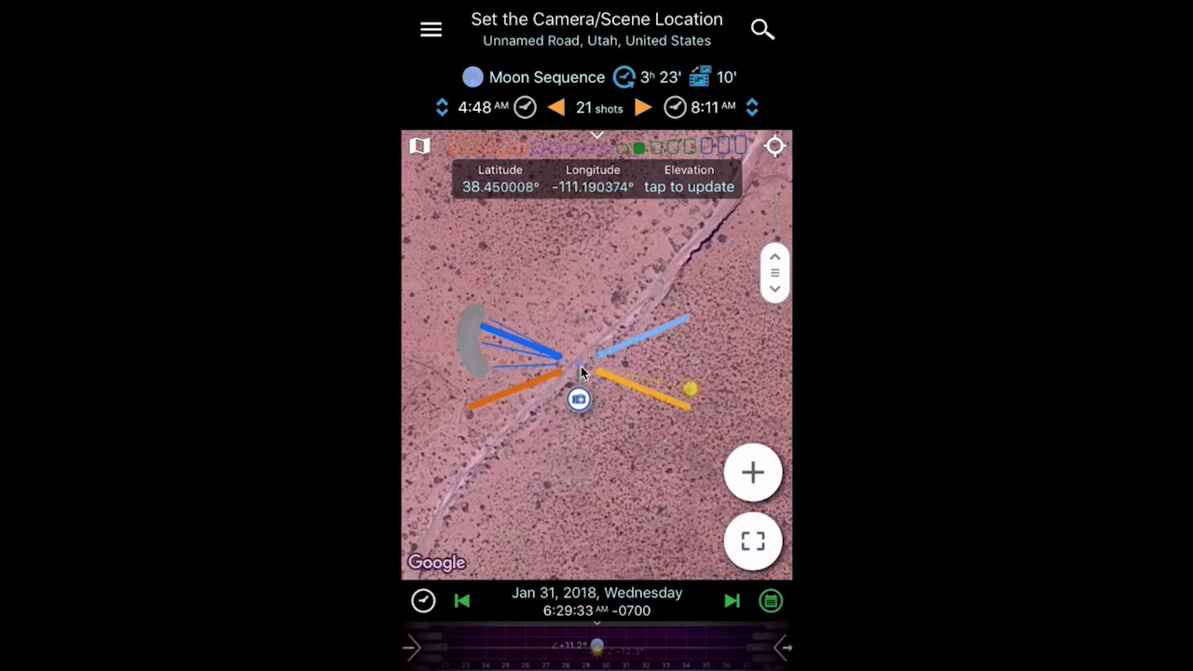
pyautogui.click(581, 366)
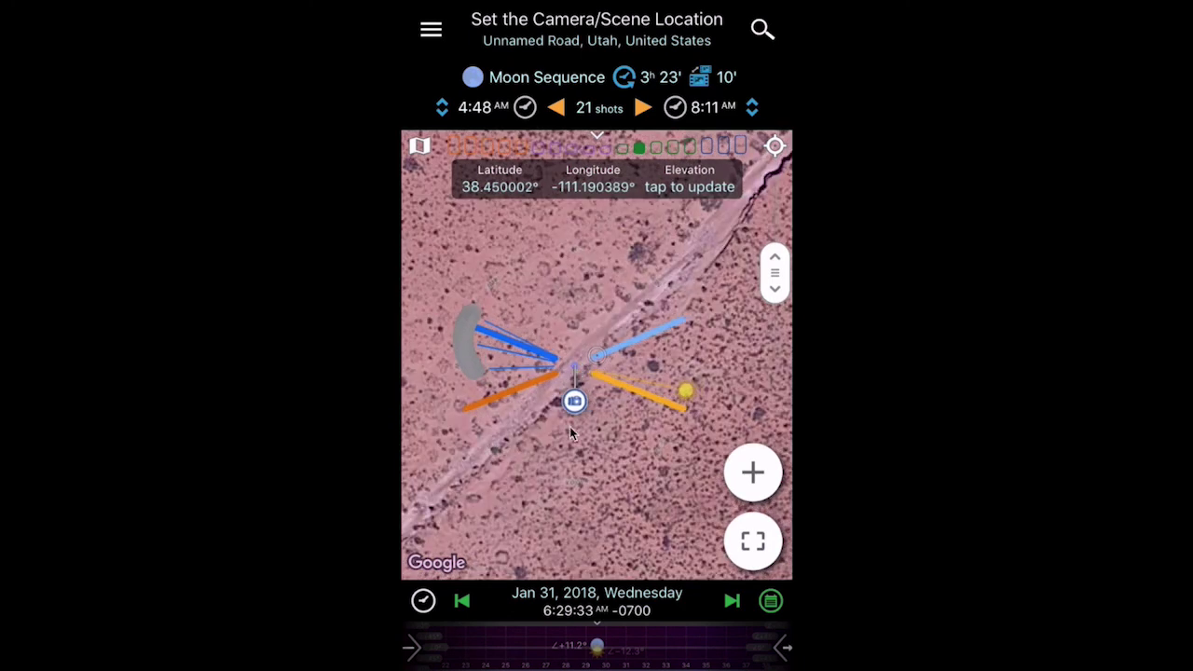
pyautogui.scroll(1, 577, 368)
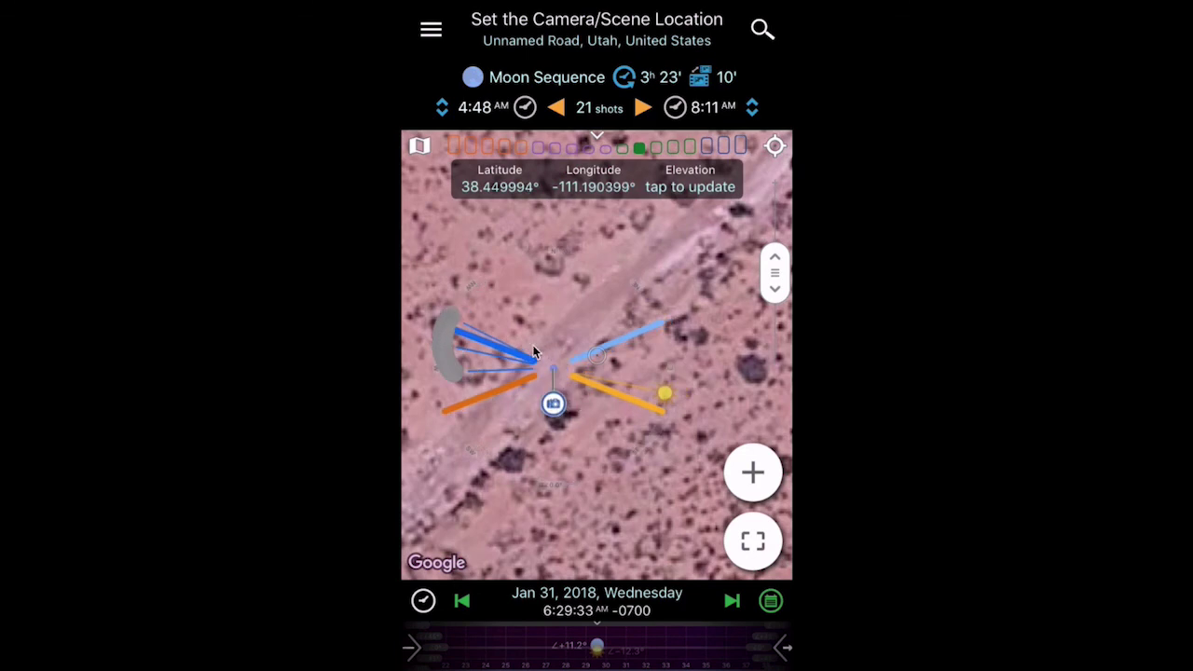
pyautogui.click(579, 431)
pyautogui.click(579, 431)
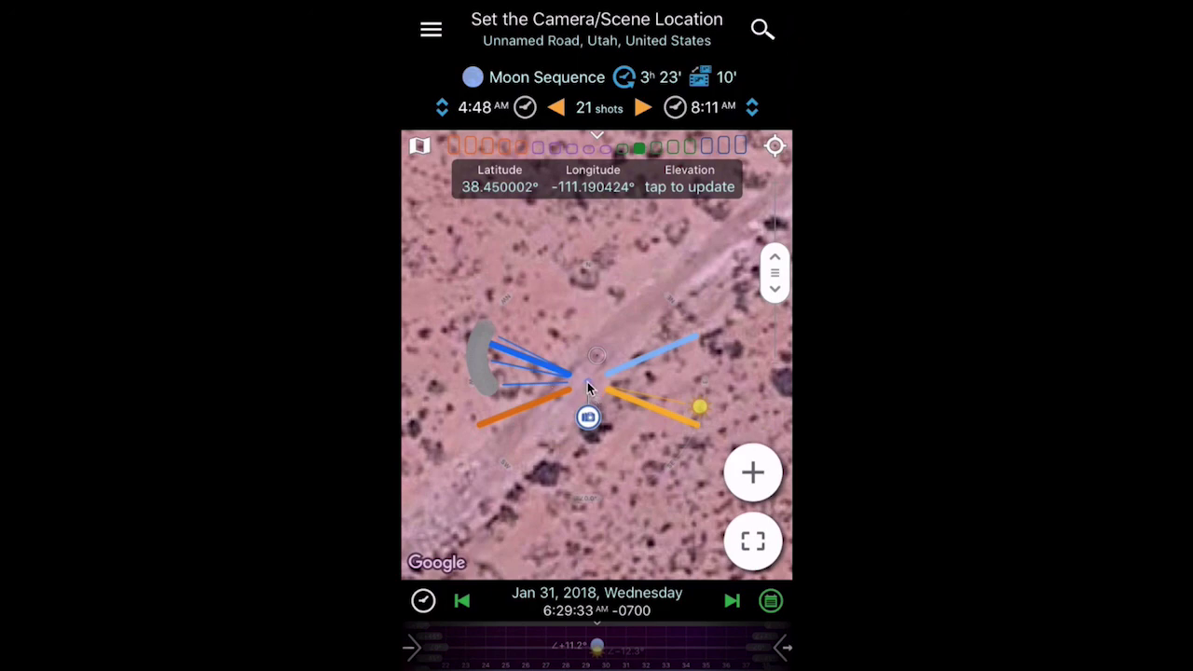
pyautogui.click(588, 388)
pyautogui.click(588, 389)
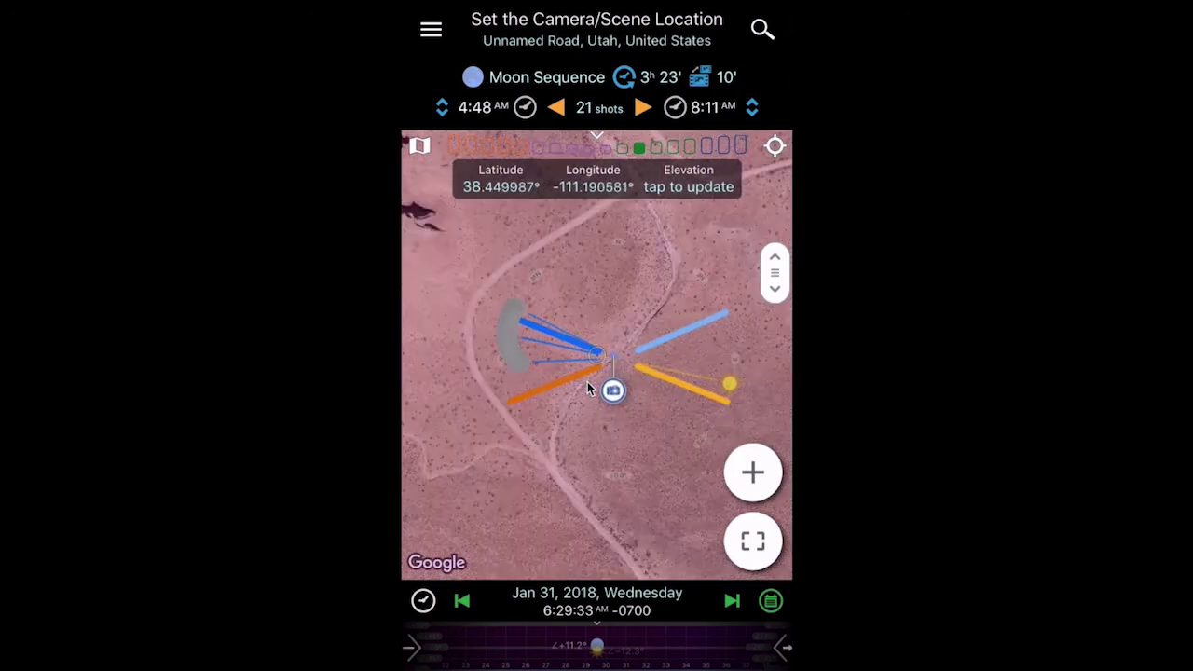